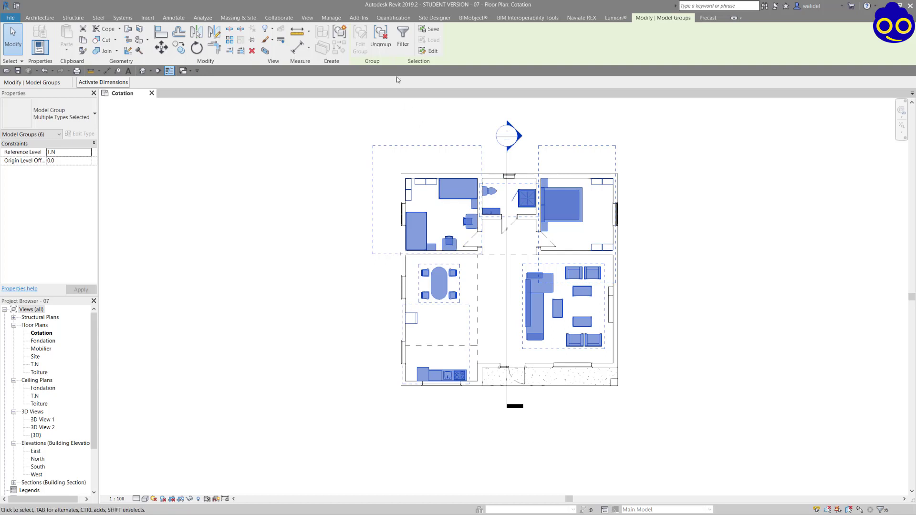
# - Temporarily hide the selected furniture groups in the Cotation floor plan and reset the temporary hide
pyautogui.click(190, 500)
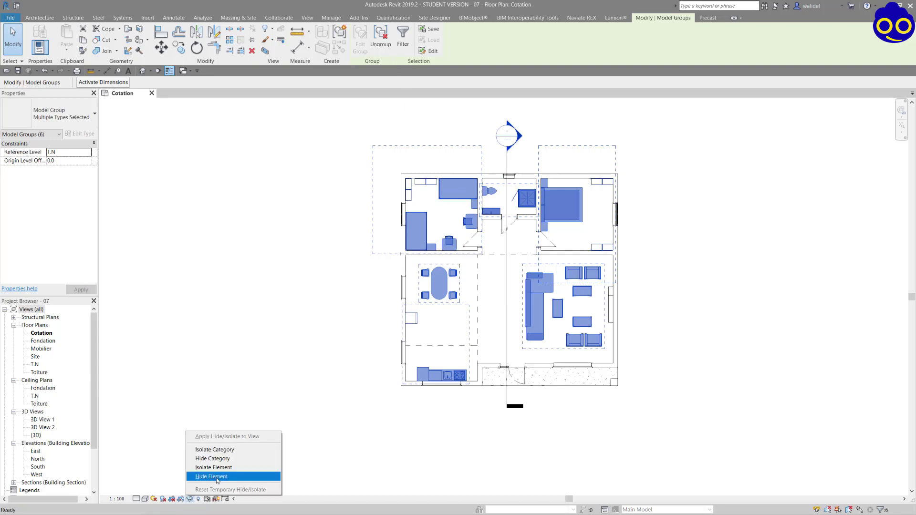
pyautogui.click(226, 476)
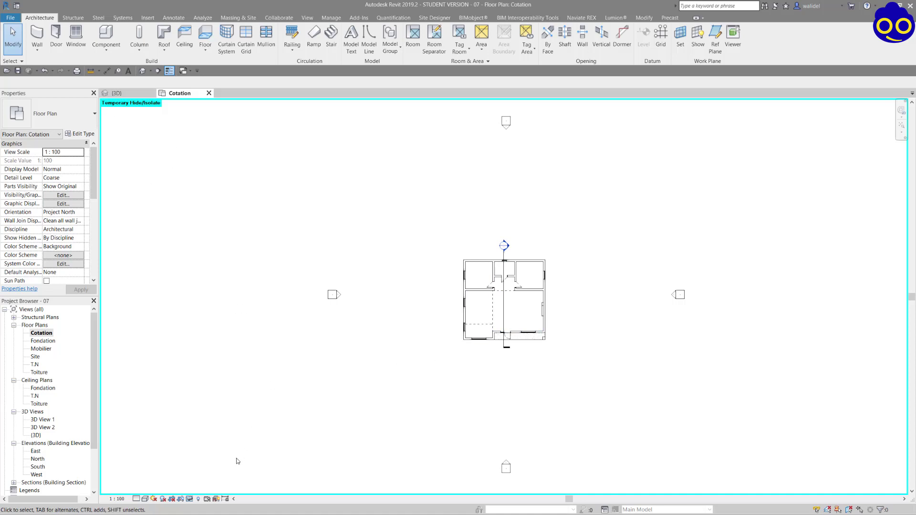
pyautogui.click(190, 498)
pyautogui.click(225, 489)
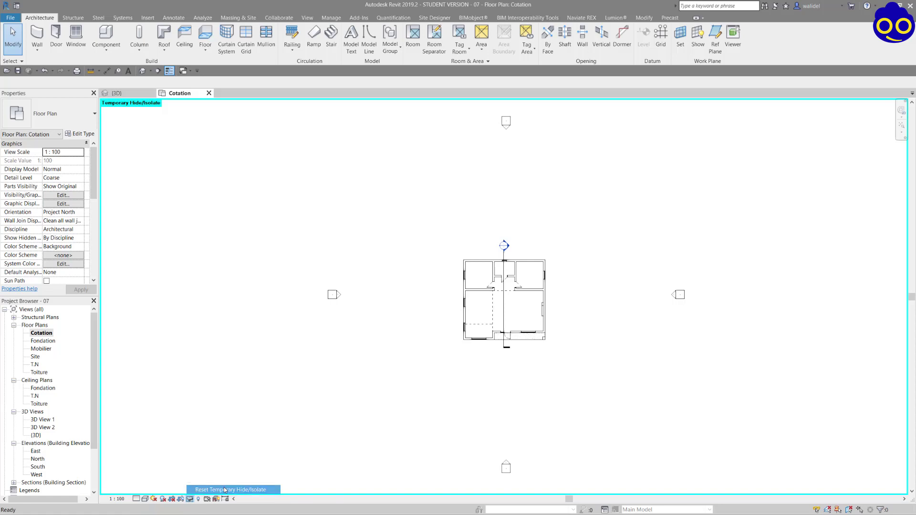
# - Select all six furniture model groups in the floor plan and hide these elements in the view
pyautogui.scroll(4, 529, 303)
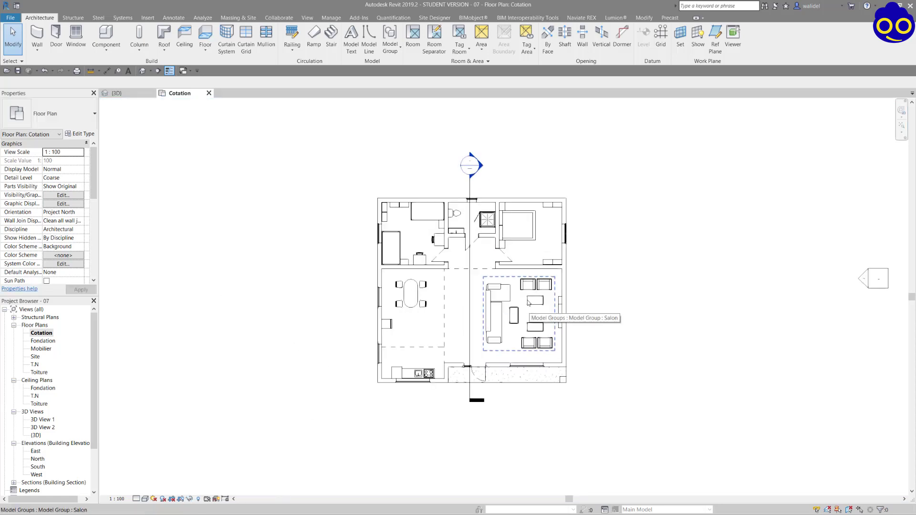
pyautogui.click(507, 293)
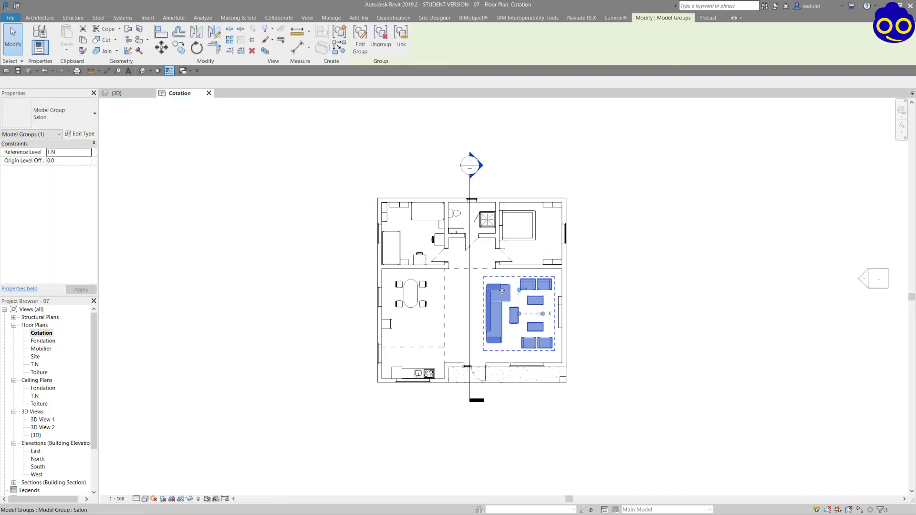
pyautogui.click(411, 293)
pyautogui.keyDown('ctrl'); pyautogui.click(414, 373); pyautogui.keyUp('ctrl')
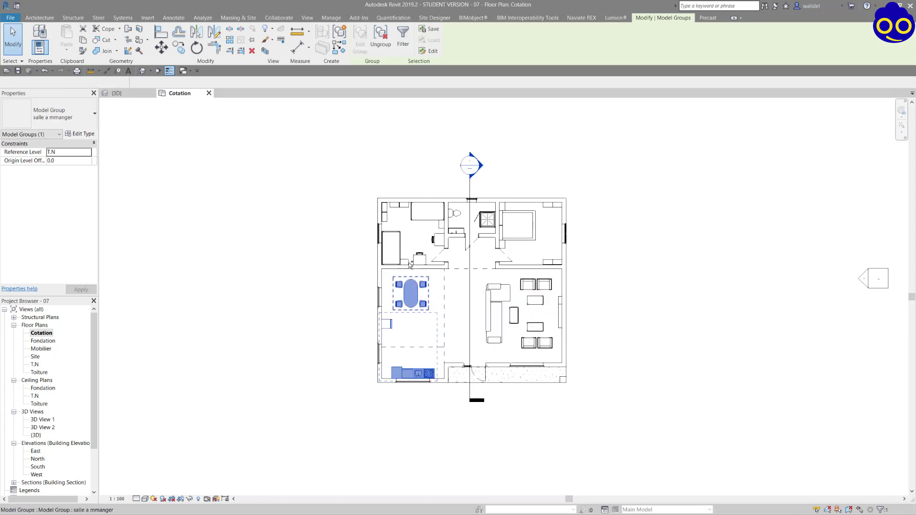
pyautogui.keyDown('ctrl'); pyautogui.click(421, 258); pyautogui.keyUp('ctrl')
pyautogui.keyDown('ctrl'); pyautogui.click(487, 224); pyautogui.keyUp('ctrl')
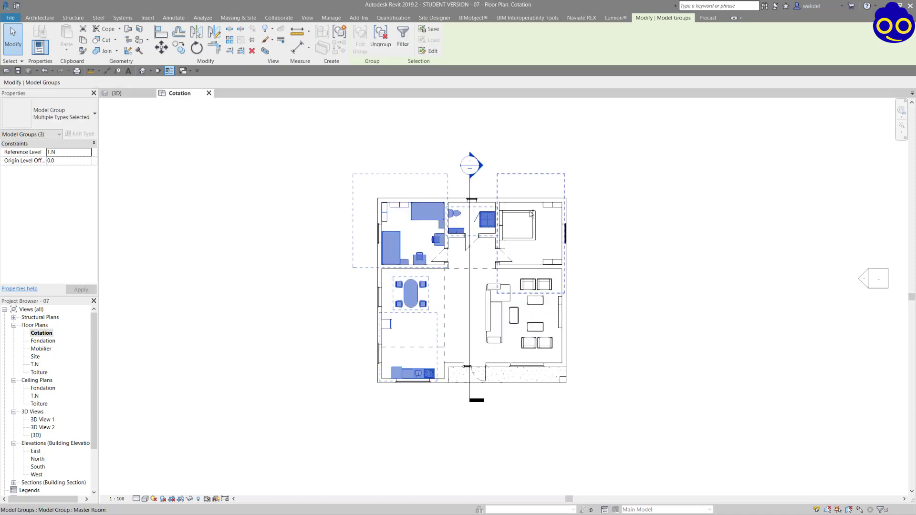
pyautogui.keyDown('ctrl'); pyautogui.click(531, 219); pyautogui.keyUp('ctrl')
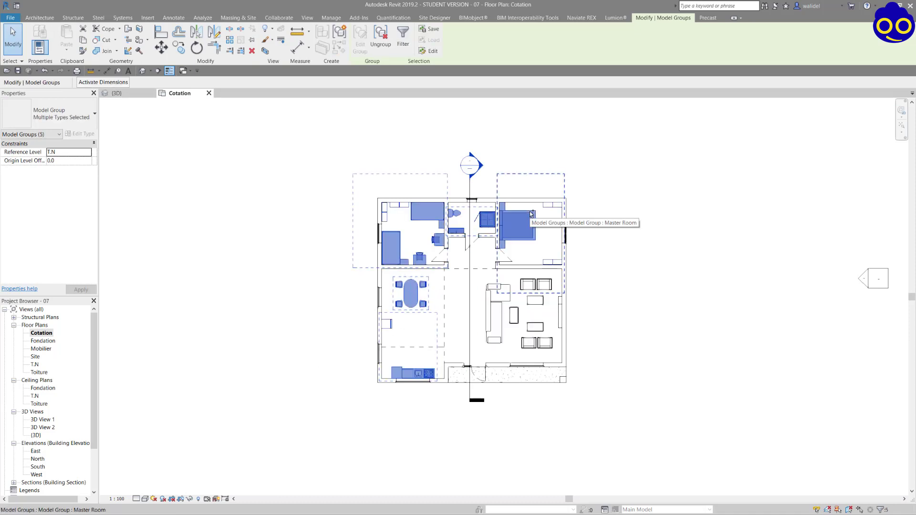
pyautogui.keyDown('ctrl'); pyautogui.click(520, 313); pyautogui.keyUp('ctrl')
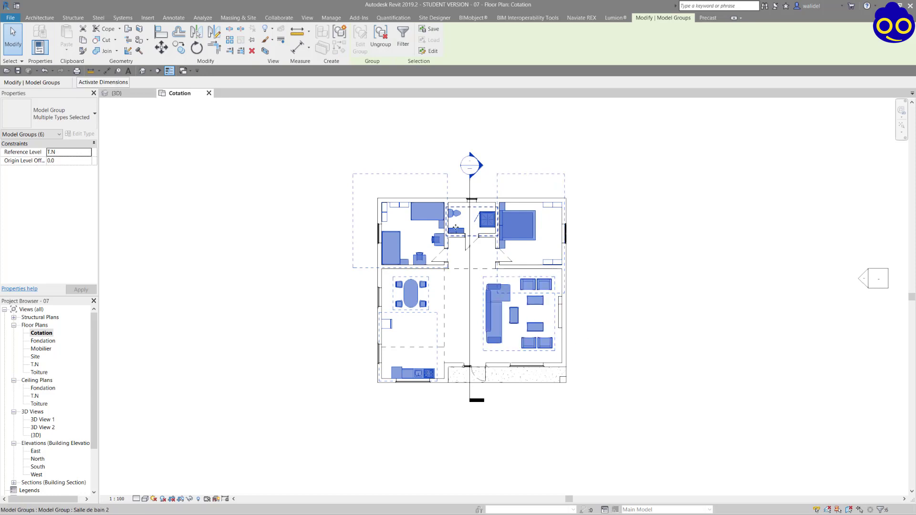
pyautogui.click(273, 30)
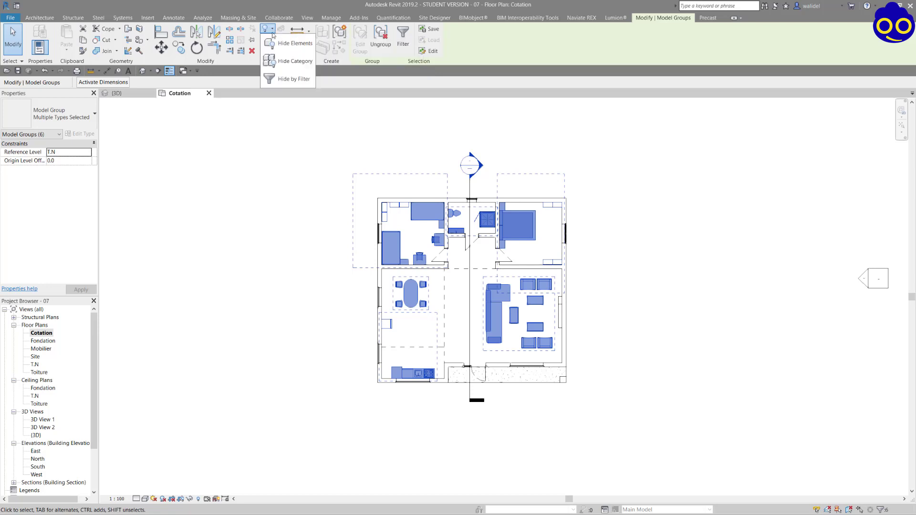
pyautogui.click(293, 47)
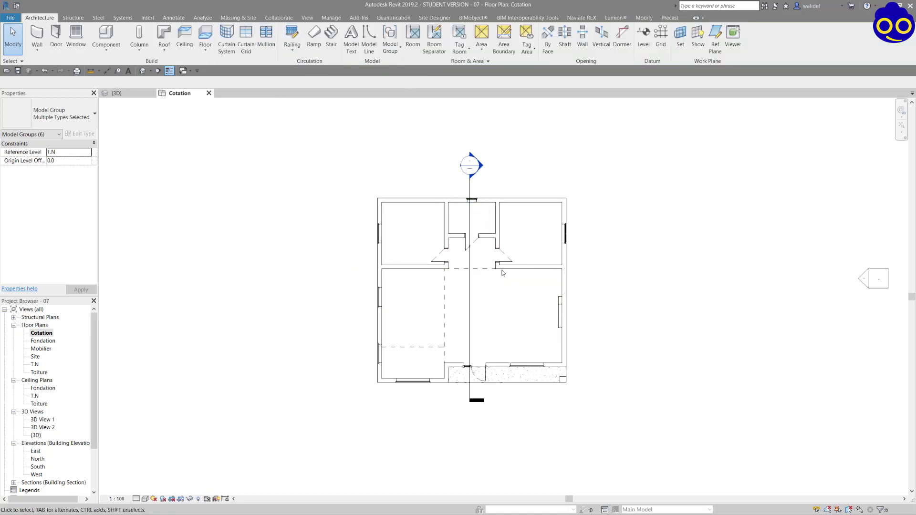
# - Start an Aligned dimension using the type Linear - 3mm Arial - Line Leader - Text Above
pyautogui.scroll(2, 508, 285)
pyautogui.scroll(1, 509, 285)
pyautogui.scroll(-1, 509, 285)
pyautogui.moveTo(513, 286); pyautogui.dragTo(522, 288, button='middle')
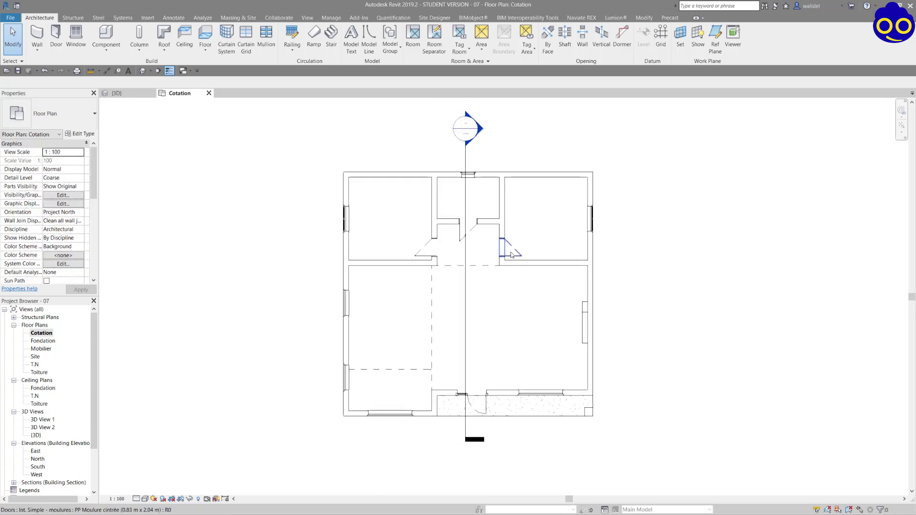
pyautogui.moveTo(486, 257); pyautogui.dragTo(525, 258, button='middle')
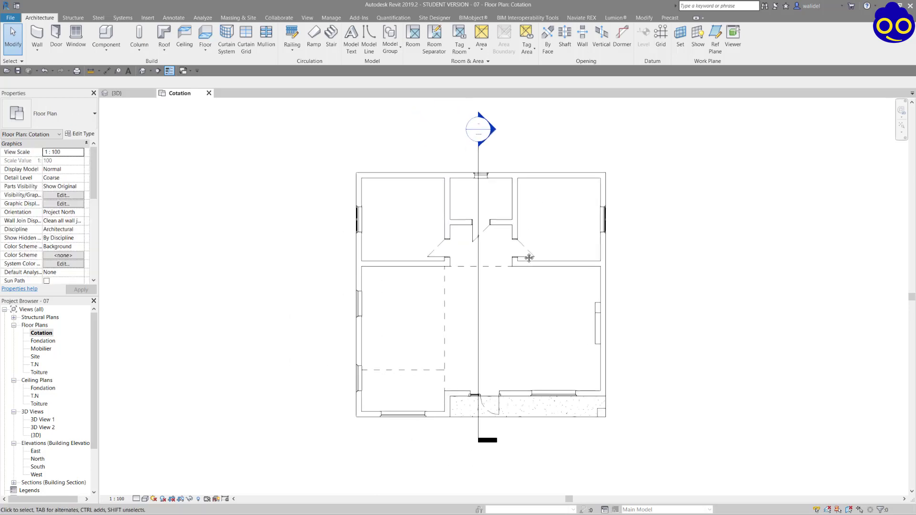
pyautogui.click(172, 18)
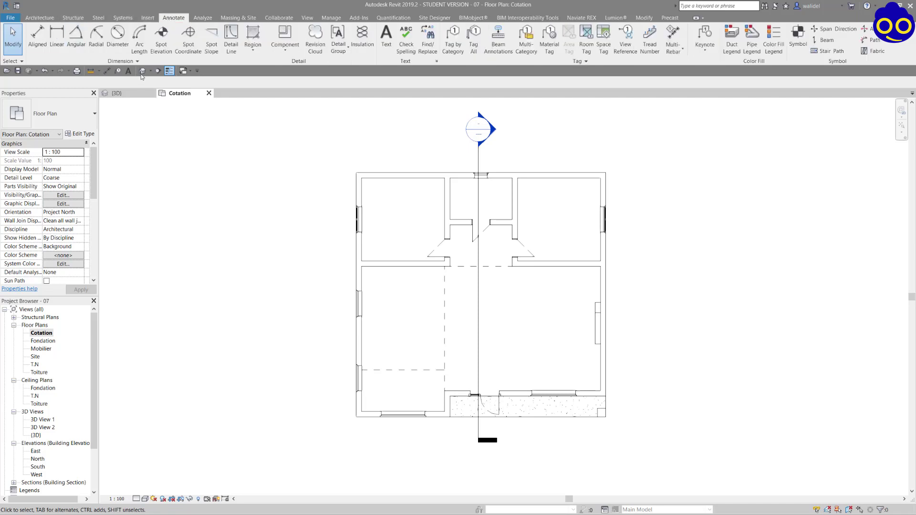
pyautogui.click(38, 37)
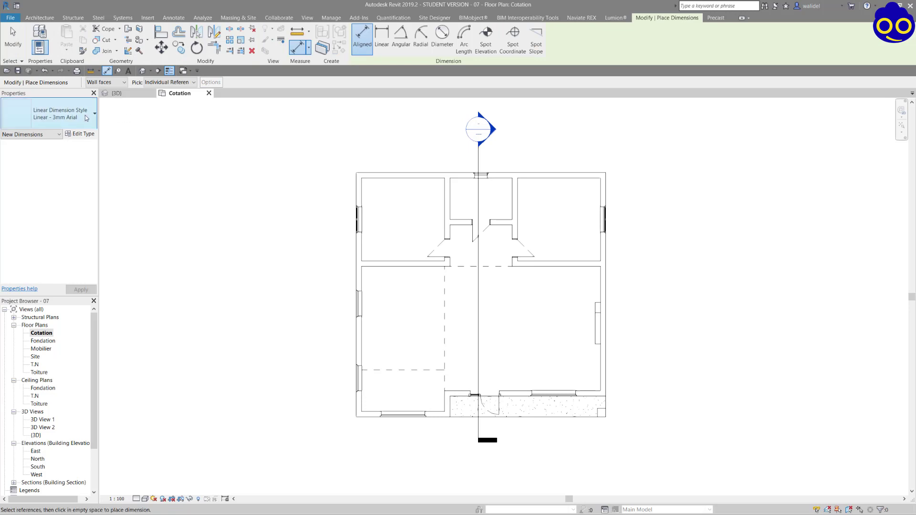
pyautogui.click(87, 118)
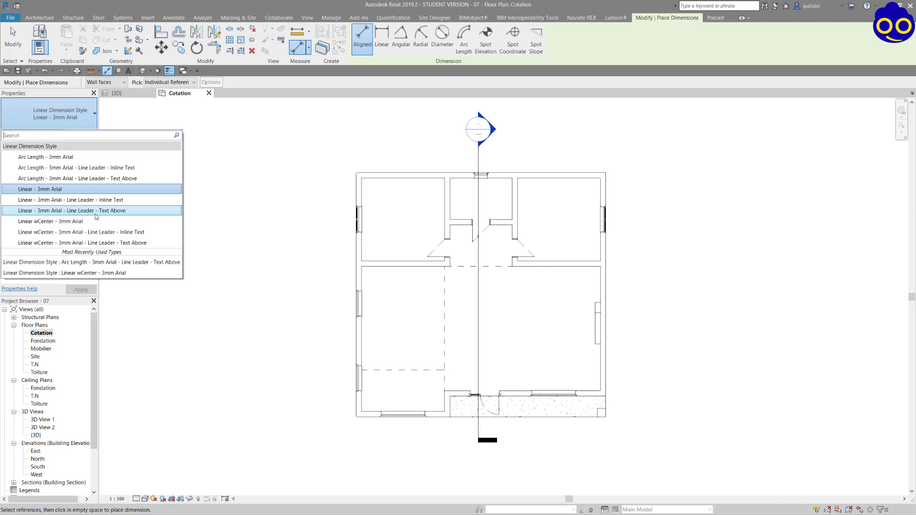
pyautogui.click(126, 214)
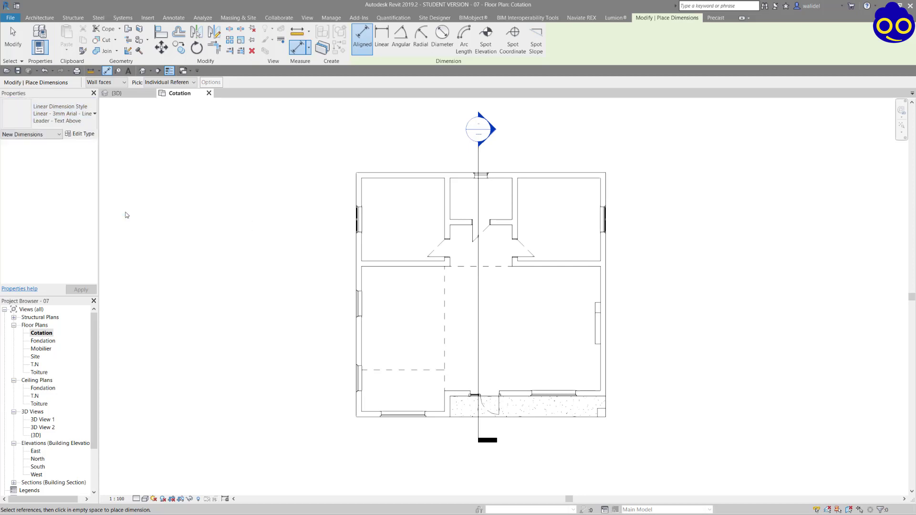
# - Try leader type Arc with leader tick mark Diagonal 3 mm and Filled Dot 3mm in the dimension's type properties
pyautogui.click(84, 135)
pyautogui.moveTo(514, 48); pyautogui.dragTo(676, 86)
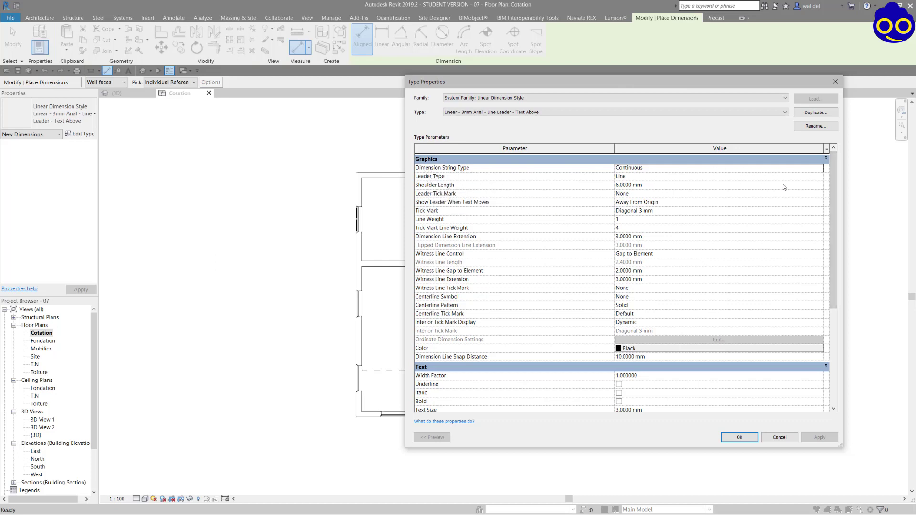
pyautogui.click(821, 177)
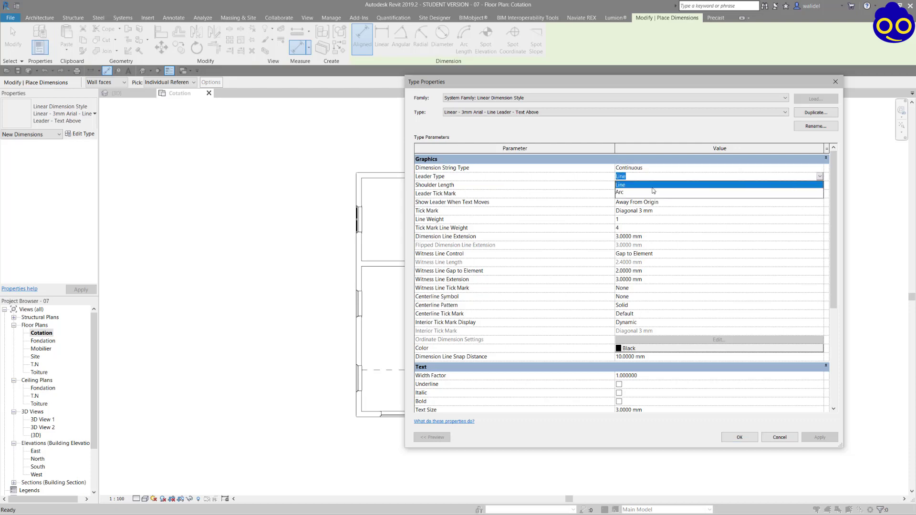
pyautogui.click(622, 192)
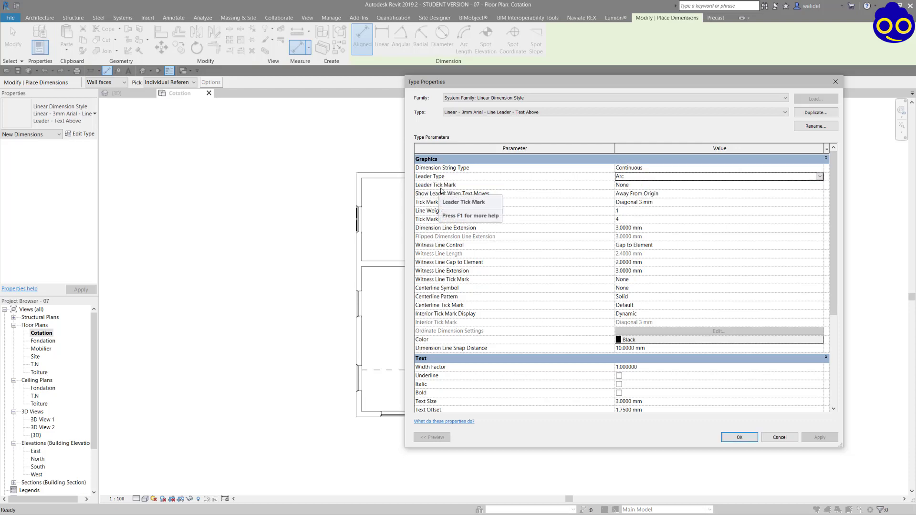
pyautogui.click(820, 186)
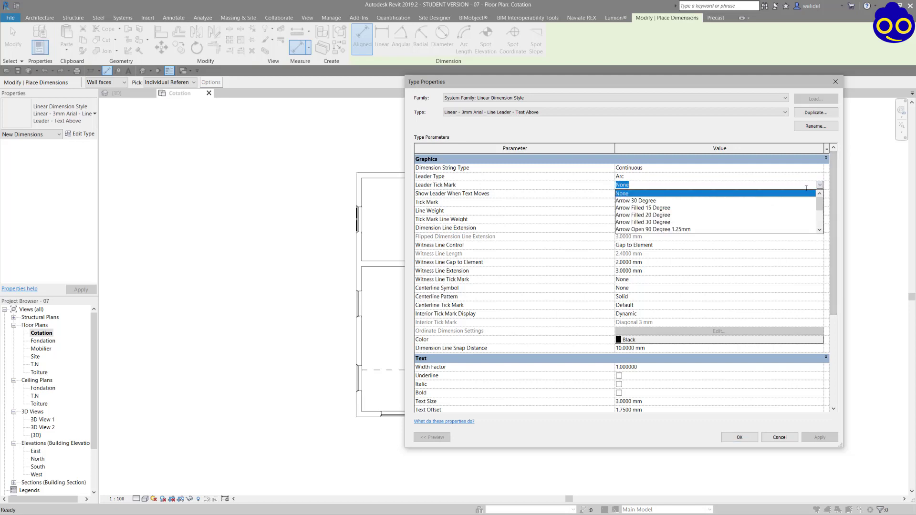
pyautogui.scroll(-1, 685, 226)
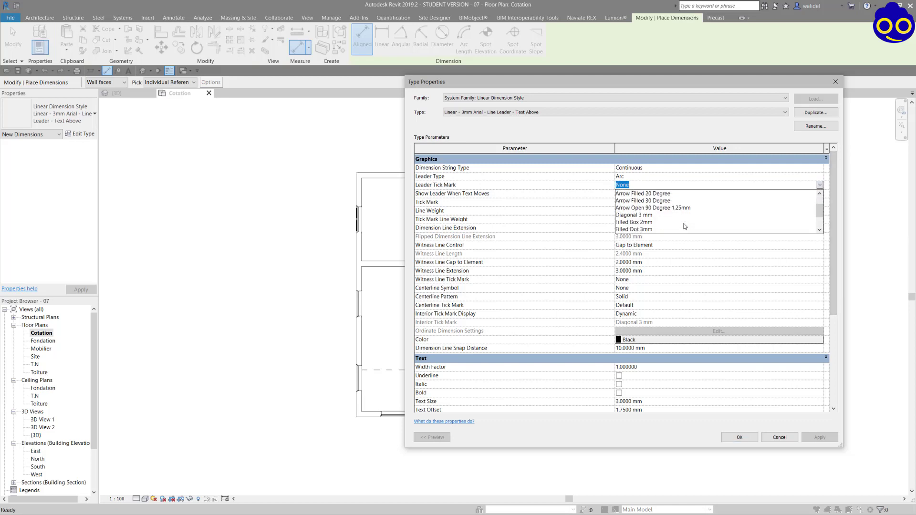
pyautogui.click(657, 216)
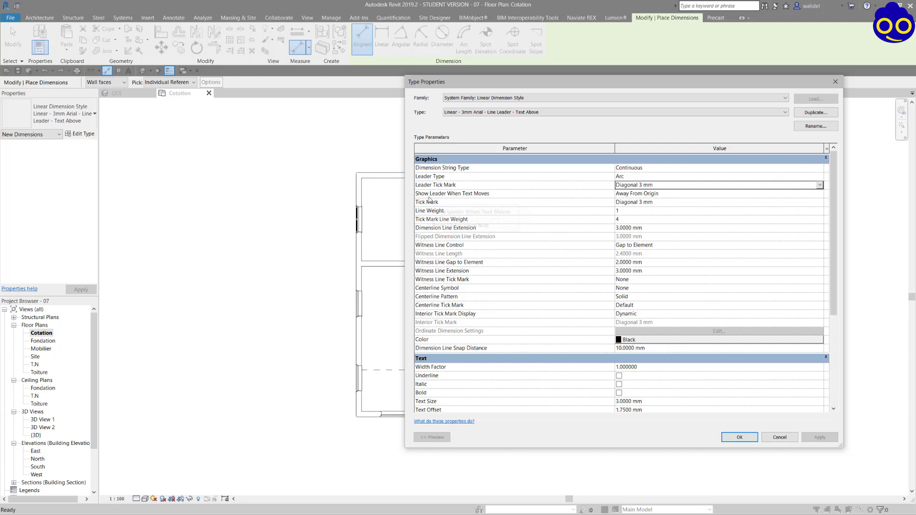
pyautogui.click(820, 185)
pyautogui.scroll(1, 650, 215)
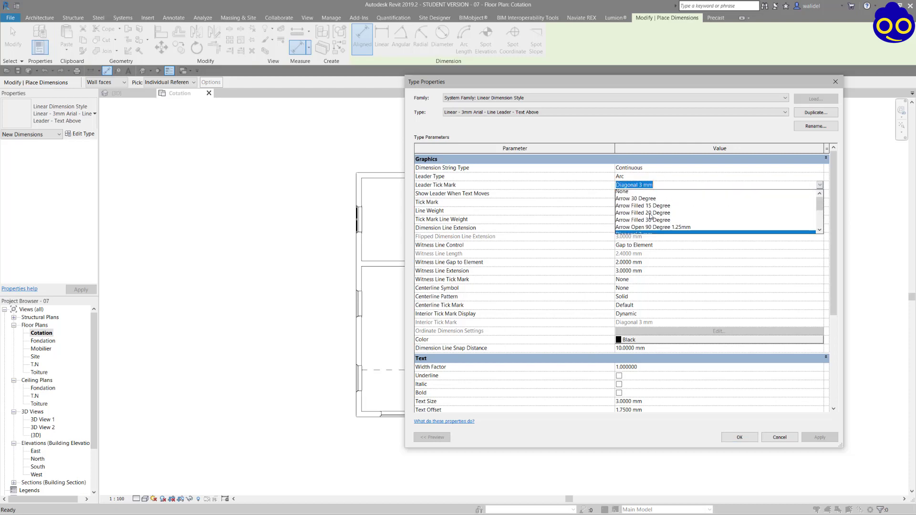
pyautogui.scroll(-3, 654, 217)
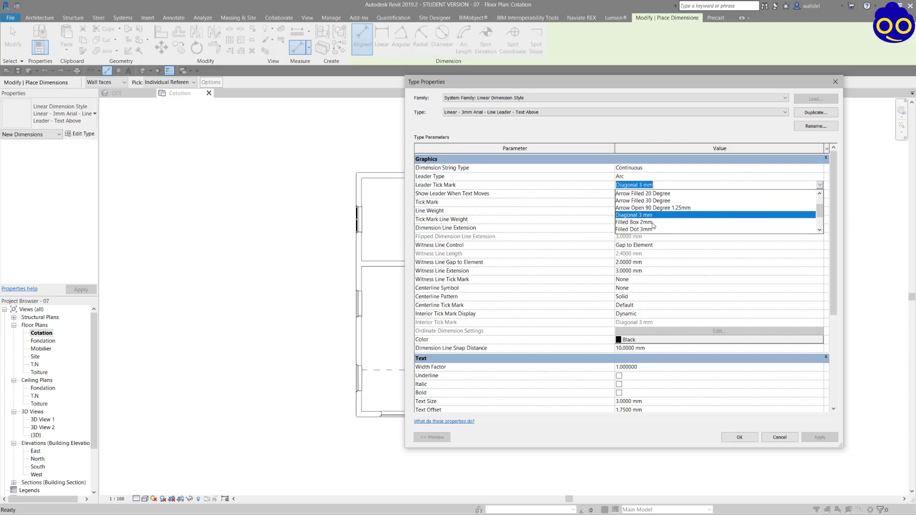
pyautogui.click(648, 230)
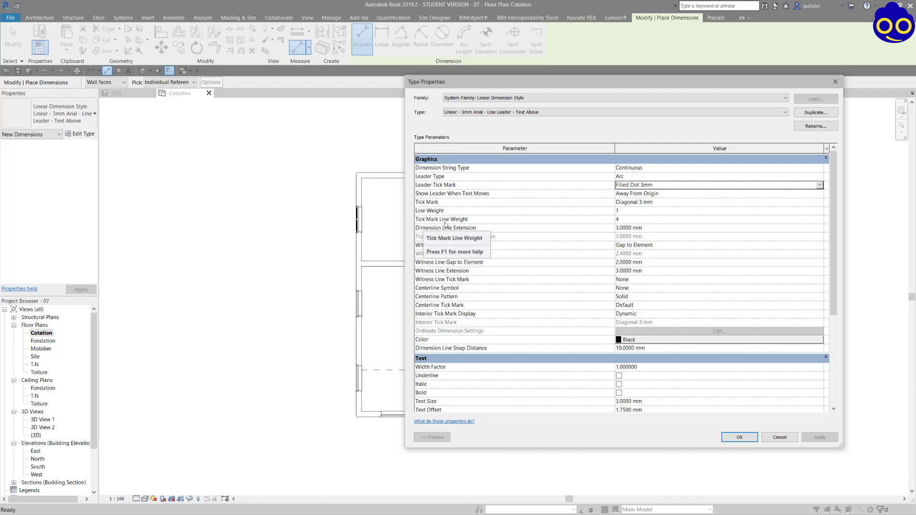
# - Try tick mark line weight 4 and witness line control Fixed to Dimension Line, and discard the type property changes
pyautogui.click(636, 221)
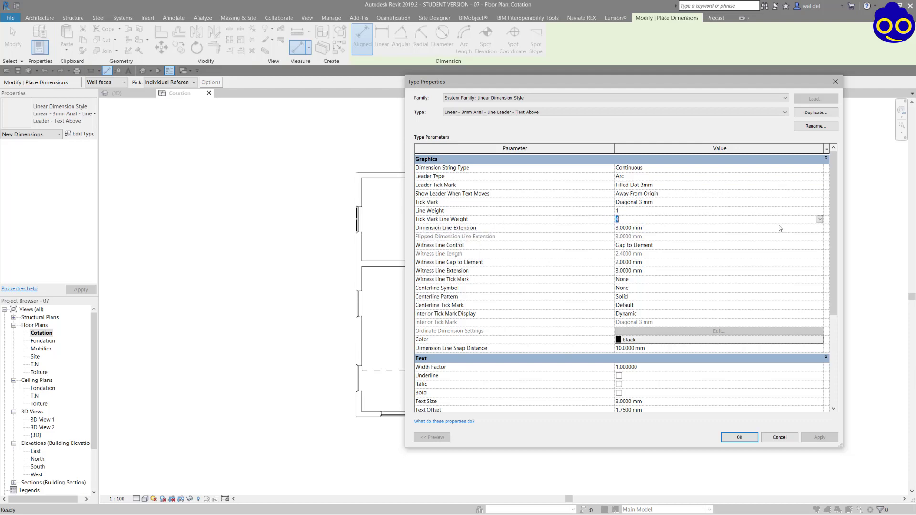
pyautogui.click(819, 220)
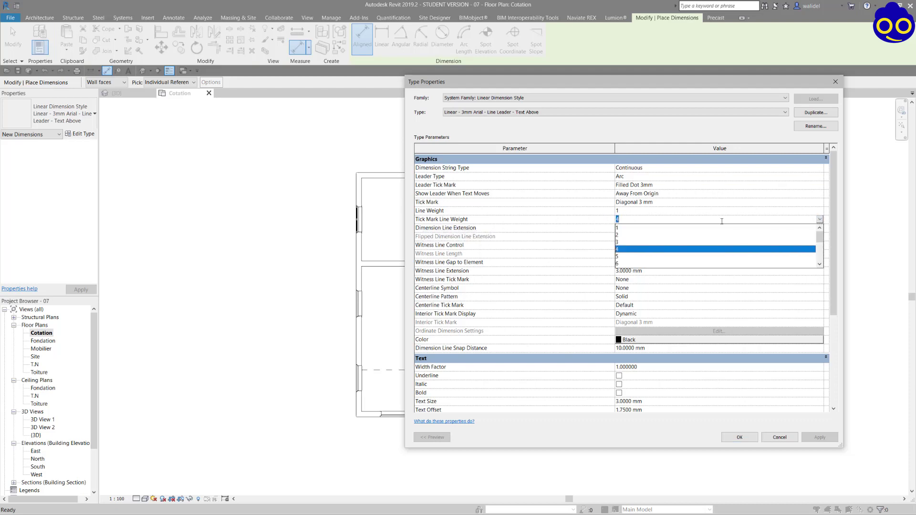
pyautogui.click(619, 247)
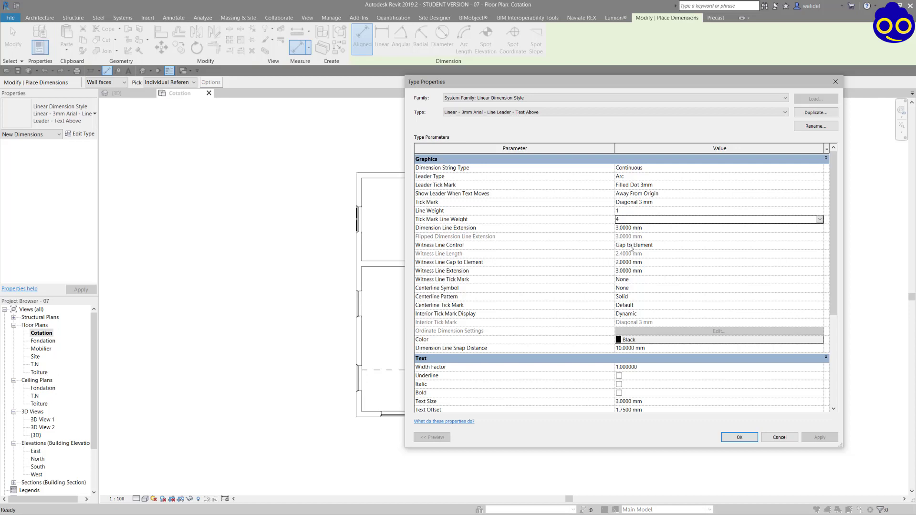
pyautogui.click(819, 247)
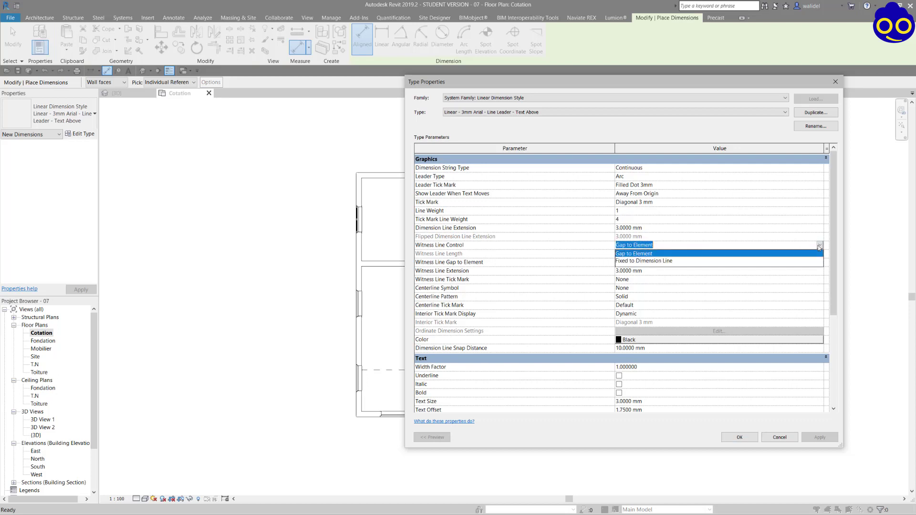
pyautogui.click(668, 261)
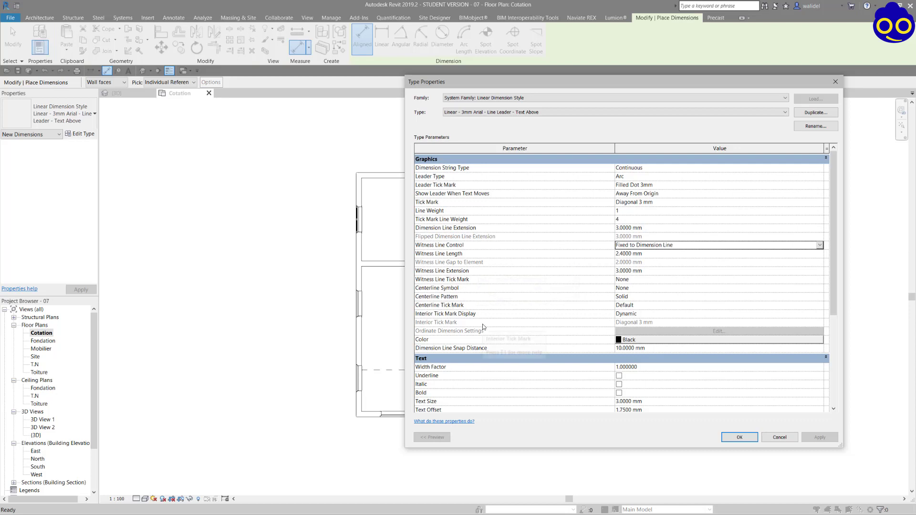
pyautogui.scroll(-3, 510, 334)
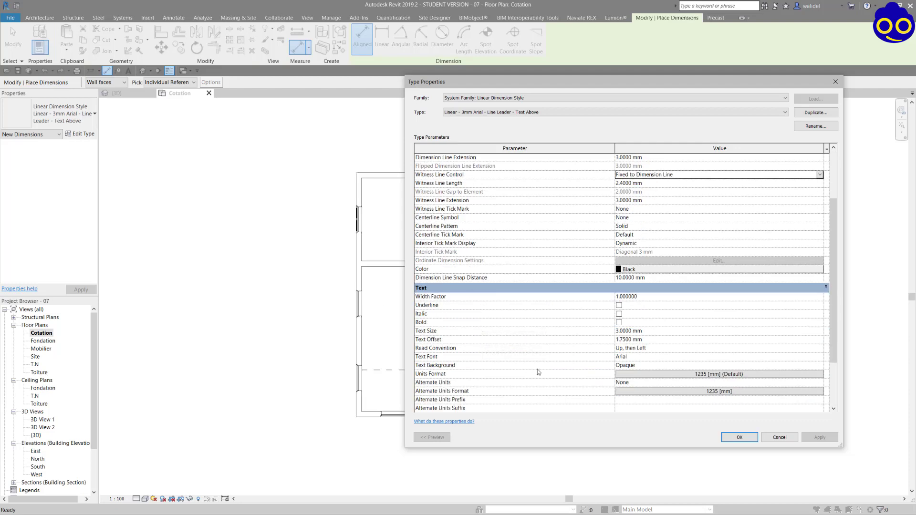
pyautogui.click(777, 437)
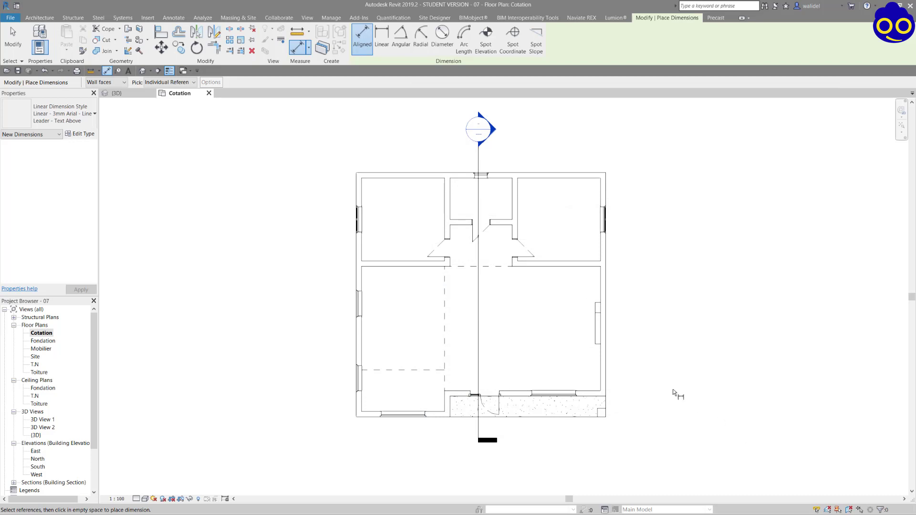
# - Set the aligned dimension's wall reference to Wall faces
pyautogui.moveTo(436, 191); pyautogui.dragTo(471, 207, button='middle')
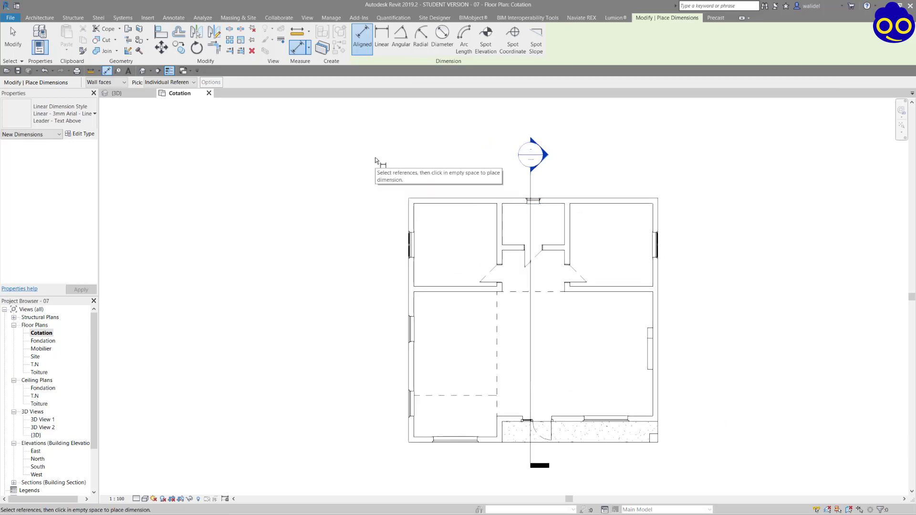
pyautogui.click(106, 85)
pyautogui.click(112, 99)
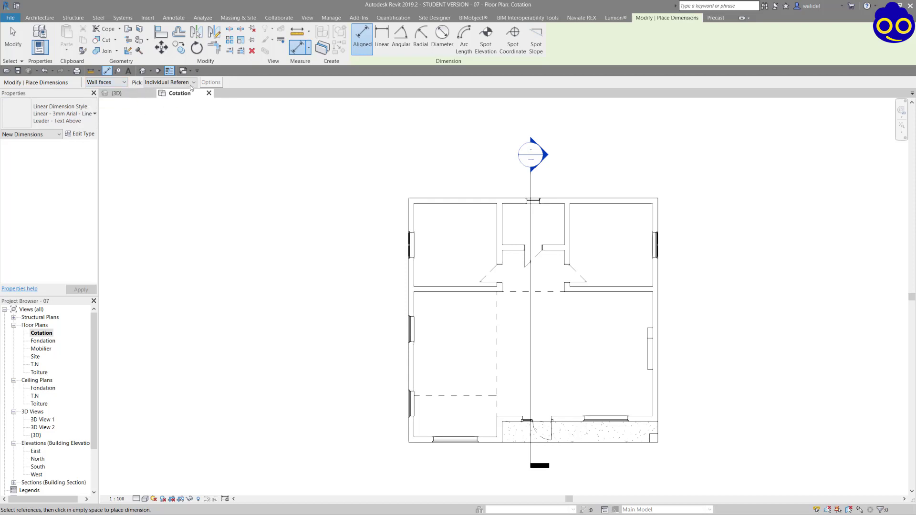
# - Keep individual references as the pick mode and dimension the overall width between the side walls' outer faces, placing it above the plan
pyautogui.click(191, 86)
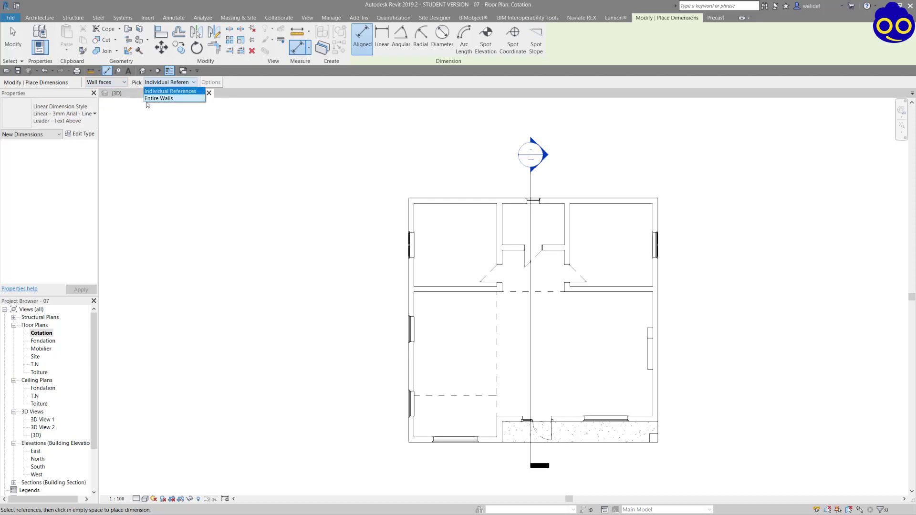
pyautogui.click(189, 92)
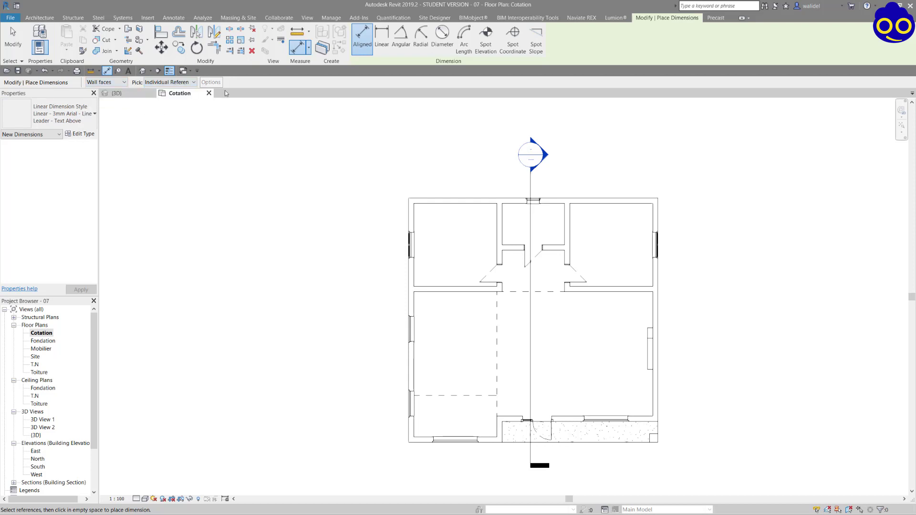
pyautogui.click(409, 210)
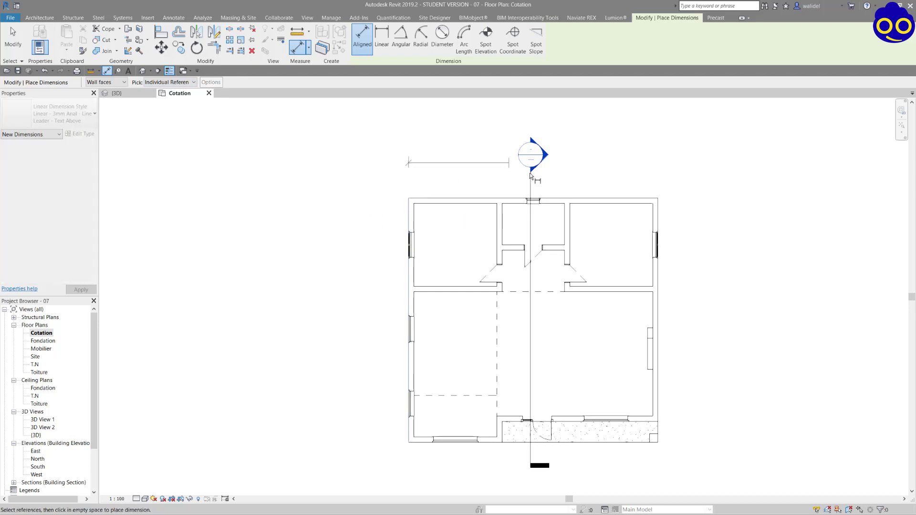
pyautogui.click(661, 210)
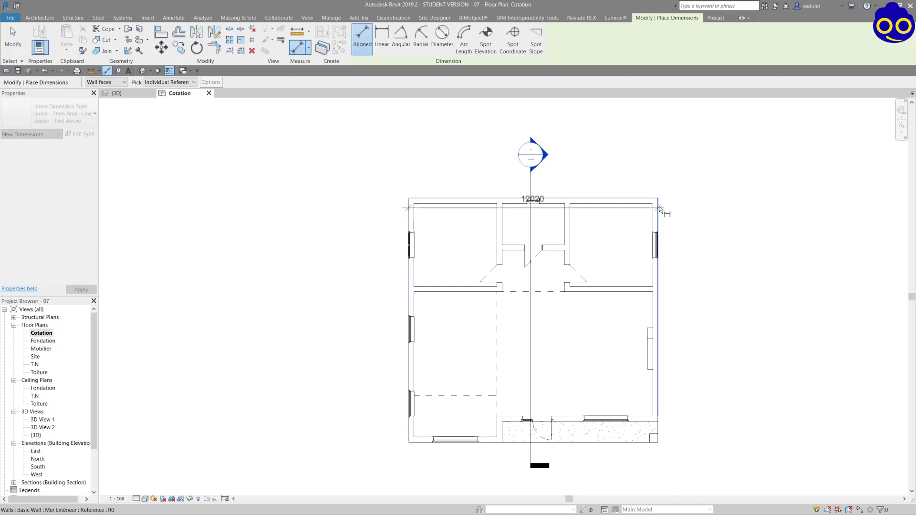
pyautogui.click(667, 127)
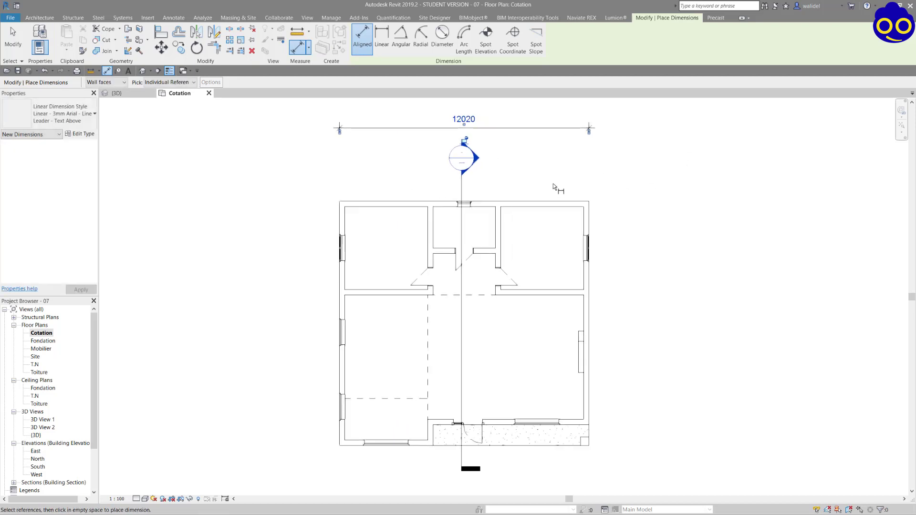
pyautogui.press('Escape')
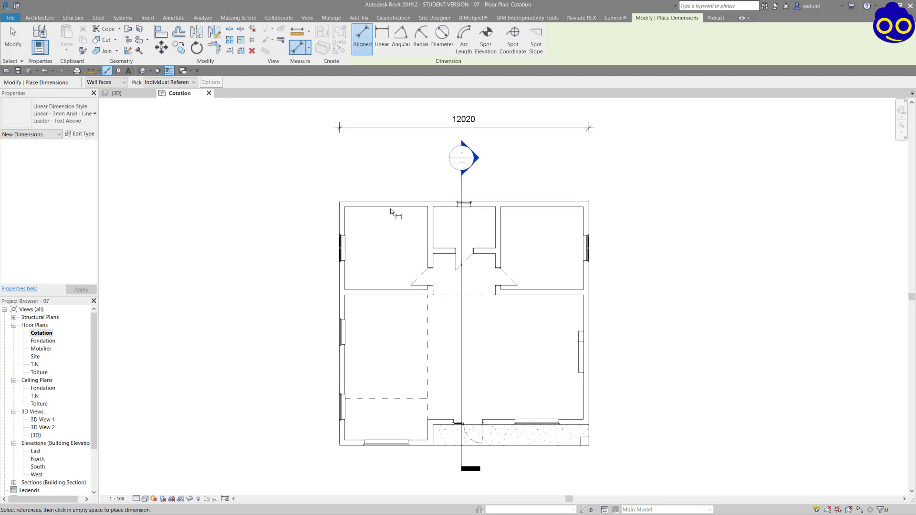
# - Dimension the overall depth between the rear and front outer wall faces twice, placing one dimension on each side of the plan
pyautogui.click(345, 202)
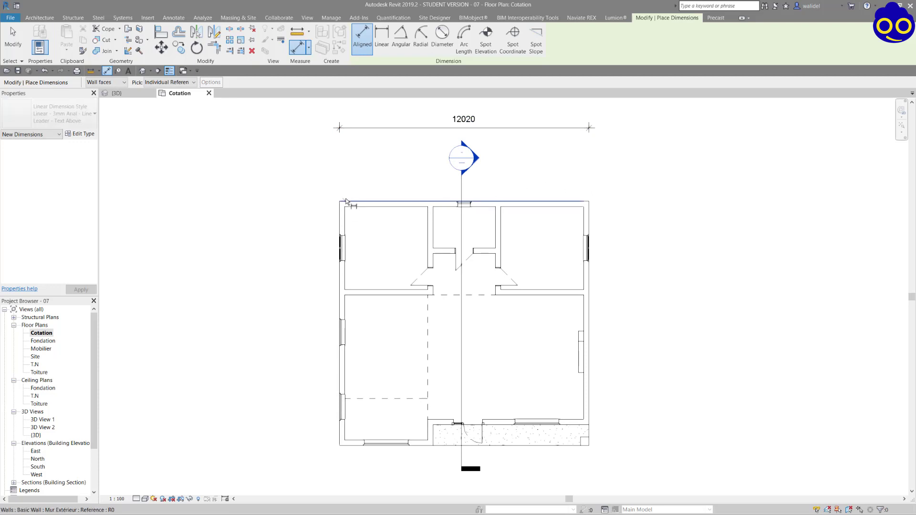
pyautogui.click(350, 447)
pyautogui.click(250, 457)
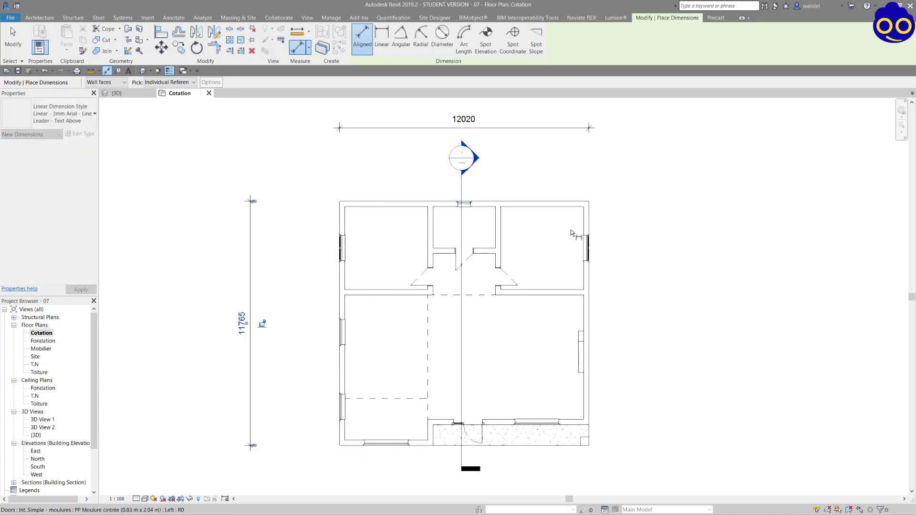
pyautogui.click(579, 196)
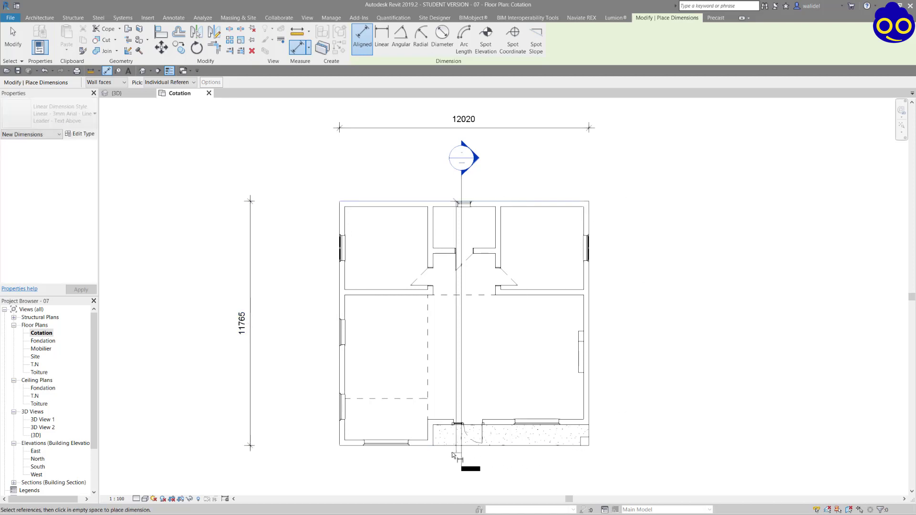
pyautogui.click(428, 448)
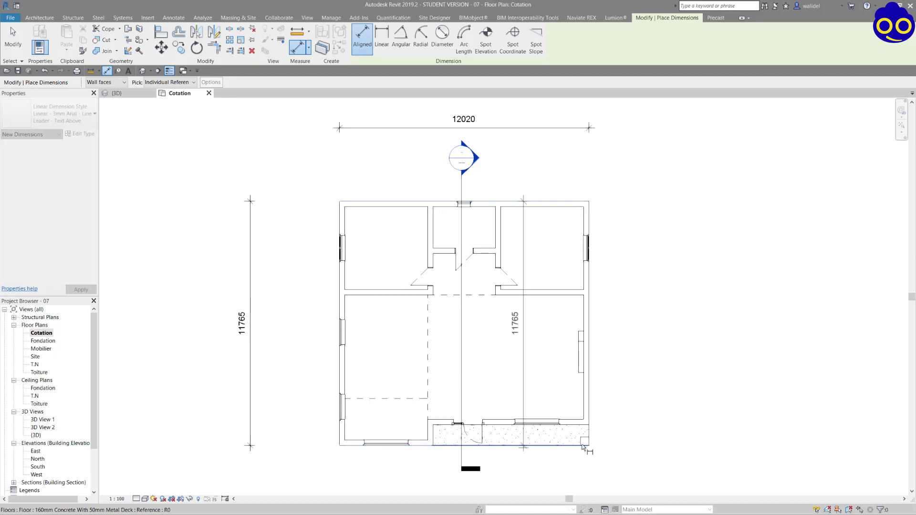
pyautogui.click(648, 445)
pyautogui.scroll(-2, 691, 348)
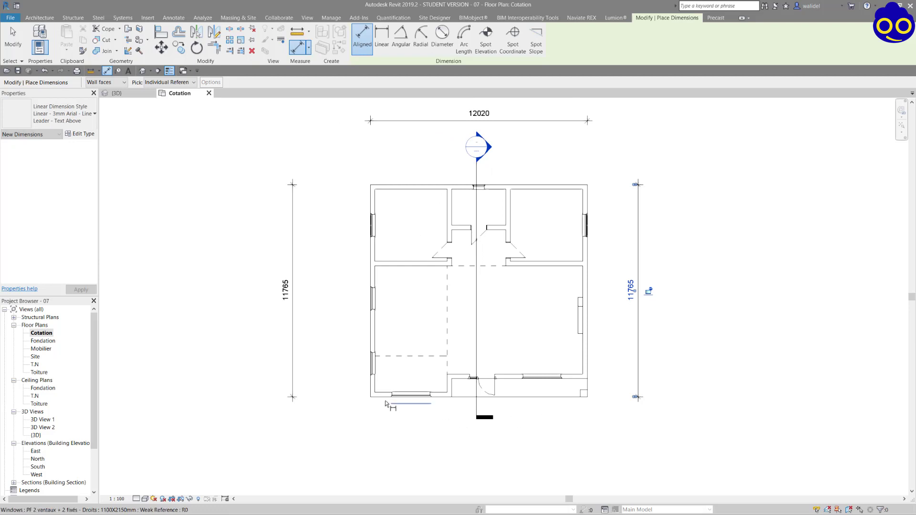
# - Dimension the overall width between the side walls' outer faces again, placing it well below the plan
pyautogui.click(370, 395)
pyautogui.click(587, 365)
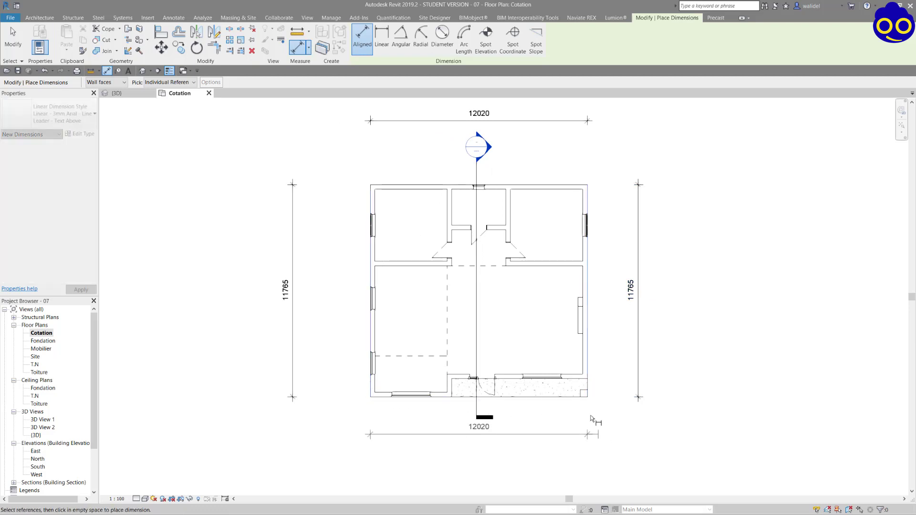
pyautogui.moveTo(572, 431); pyautogui.dragTo(539, 388, button='middle')
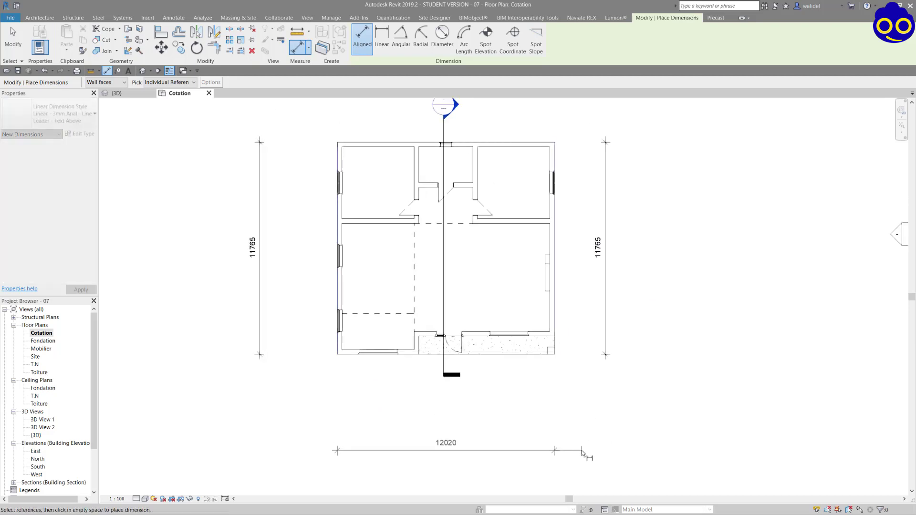
pyautogui.click(582, 451)
pyautogui.moveTo(663, 298); pyautogui.dragTo(692, 321, button='middle')
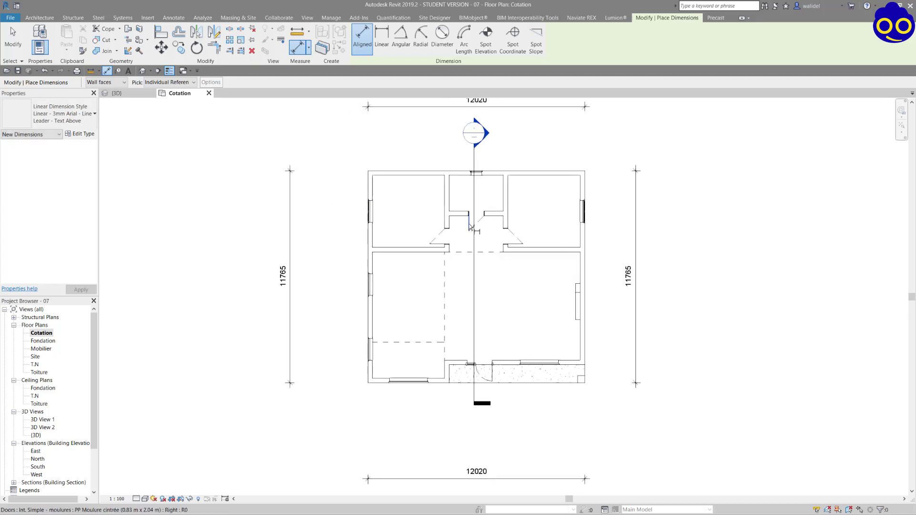
pyautogui.moveTo(507, 234); pyautogui.dragTo(510, 248, button='middle')
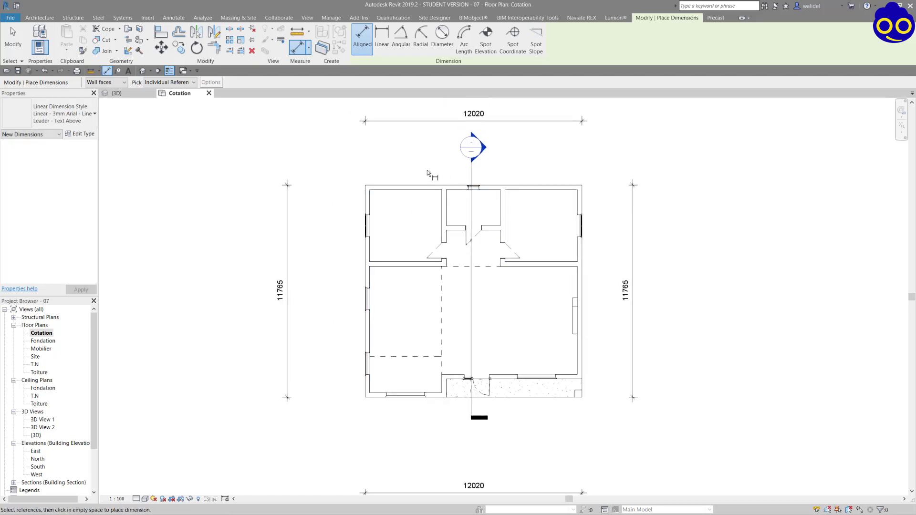
pyautogui.click(375, 183)
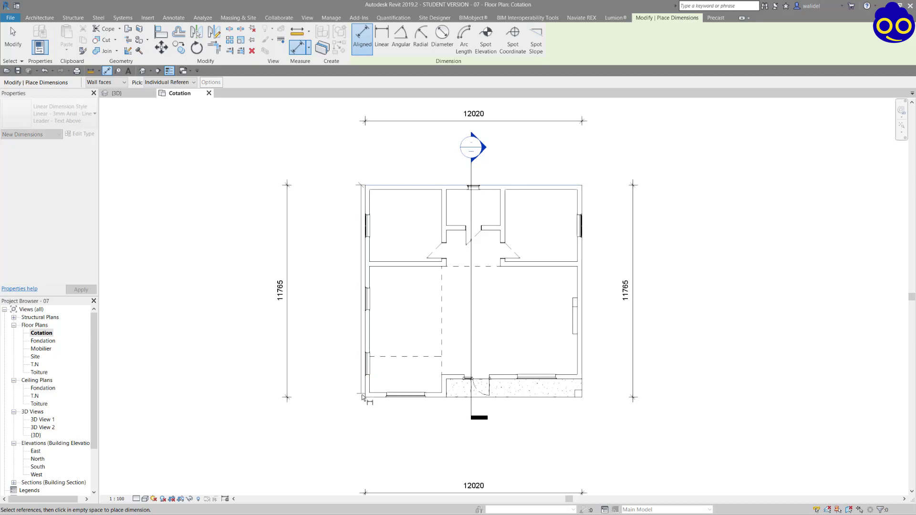
pyautogui.press('Escape')
pyautogui.press('Escape')
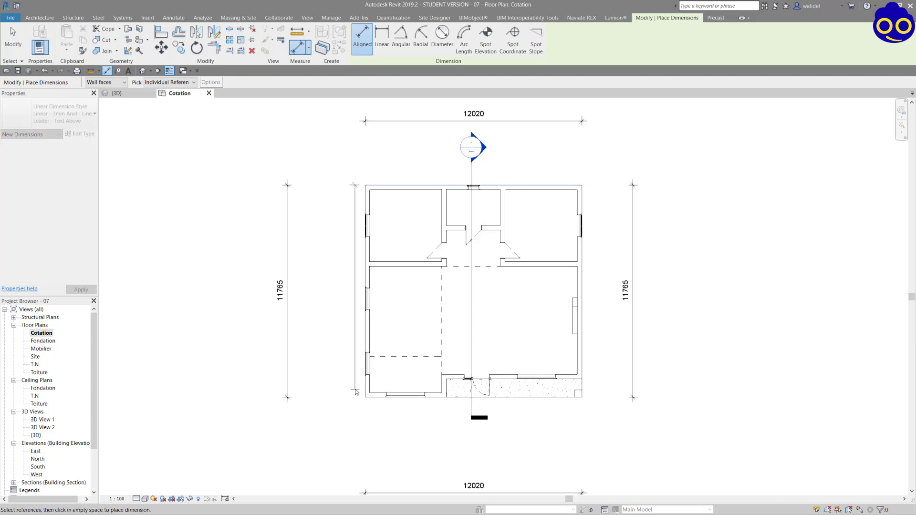
# - Add a chained aligned dimension from the left outer wall through the porch-side wall to the right outer wall, just above the lower overall dimension
pyautogui.press('d')
pyautogui.press('i')
pyautogui.moveTo(391, 350); pyautogui.dragTo(372, 282, button='middle')
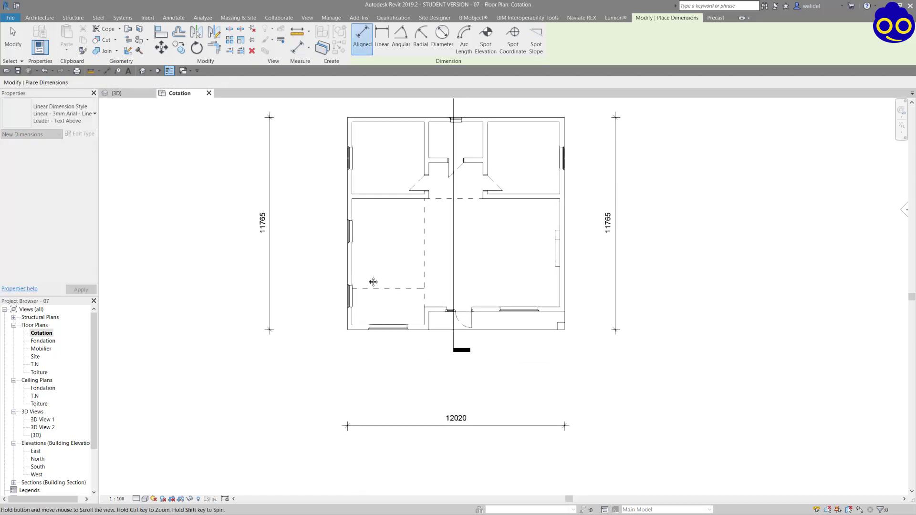
pyautogui.click(346, 330)
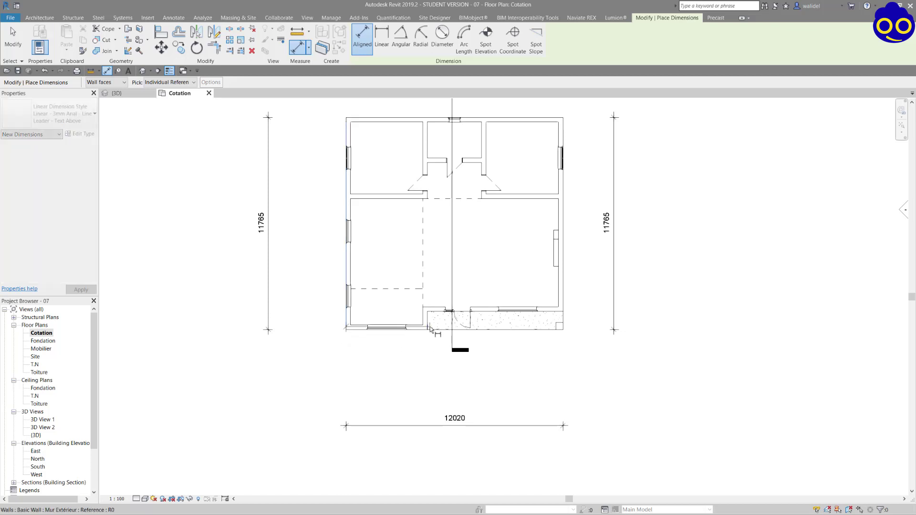
pyautogui.click(430, 326)
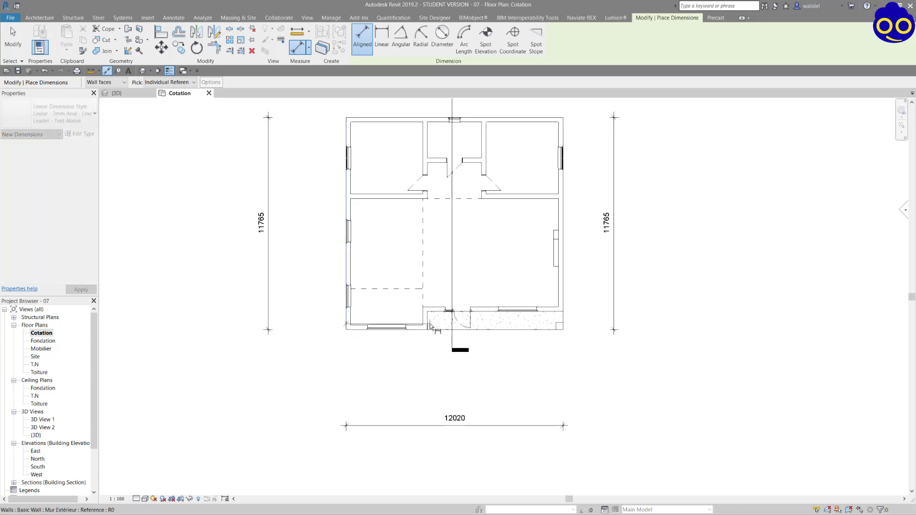
pyautogui.click(563, 300)
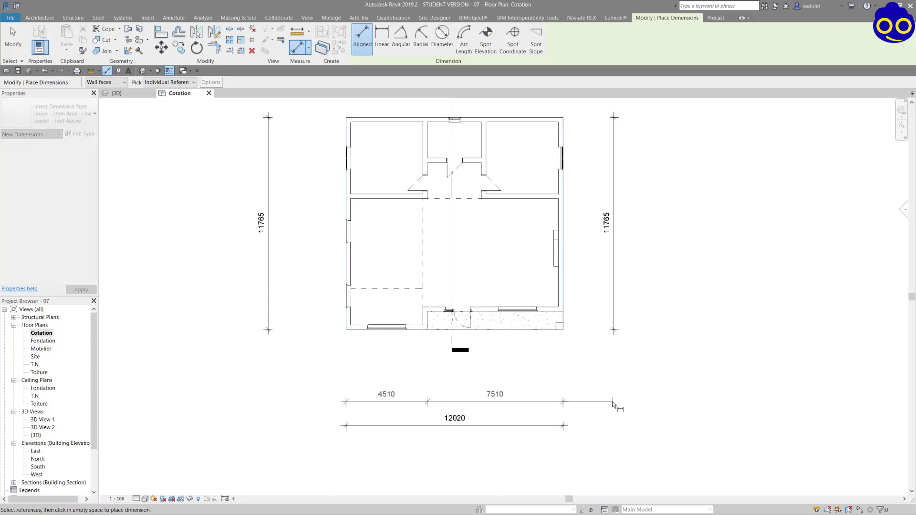
pyautogui.click(613, 402)
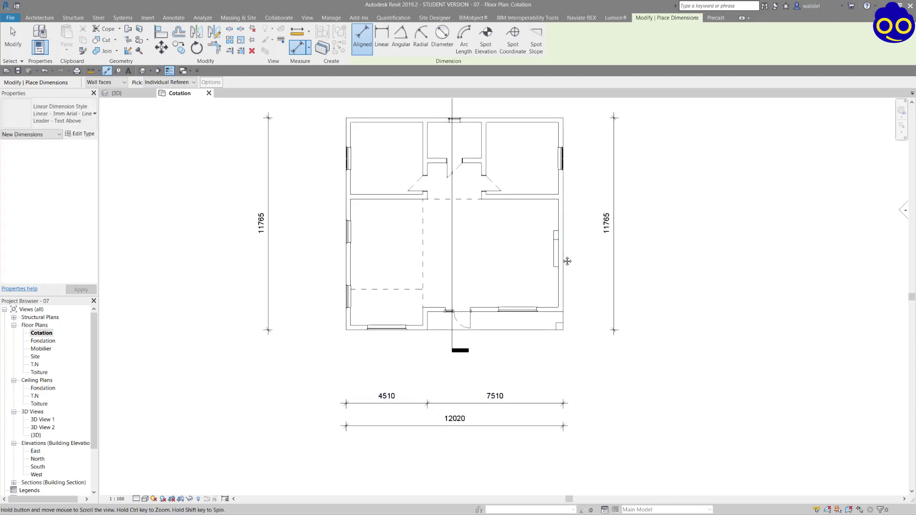
# - Add a chained aligned dimension through the rear wall, recessed front wall and porch front edge, inside the right overall dimension, and end dimensioning
pyautogui.moveTo(567, 261); pyautogui.dragTo(564, 301, button='middle')
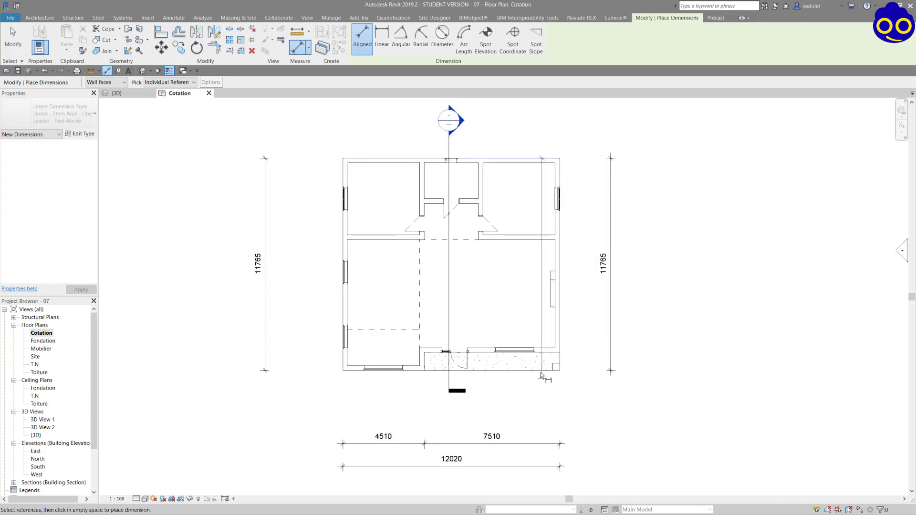
pyautogui.click(551, 354)
pyautogui.click(418, 371)
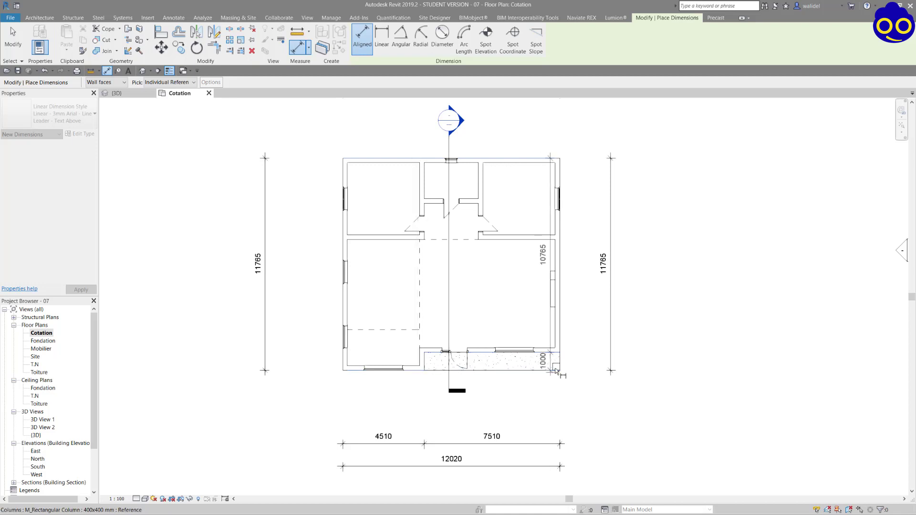
pyautogui.click(592, 368)
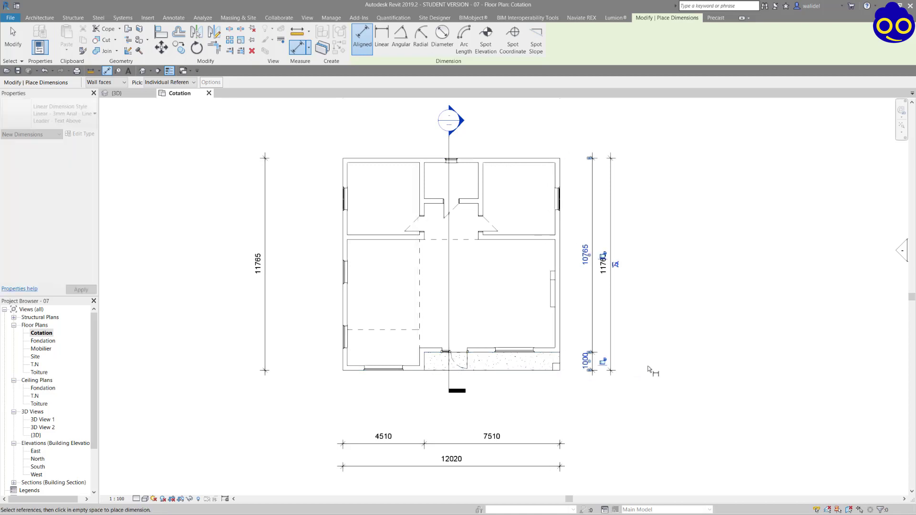
pyautogui.press('Escape')
pyautogui.press('Escape')
# - Move the overall width dimension above the plan farther up, away from the section head, and deselect it
pyautogui.moveTo(689, 324)
pyautogui.mouseDown()
pyautogui.moveTo(571, 296)
pyautogui.moveTo(639, 286)
pyautogui.mouseUp()
pyautogui.click(584, 159)
pyautogui.scroll(-1, 582, 244)
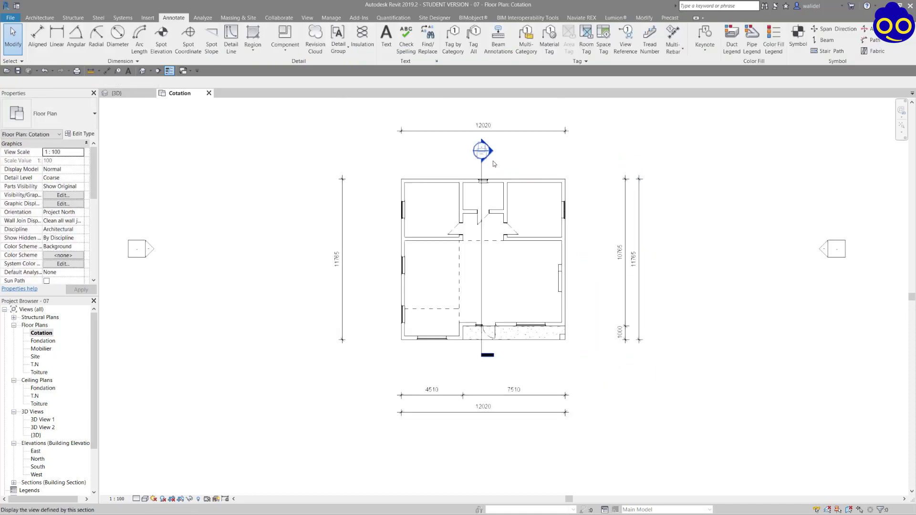
pyautogui.click(516, 131)
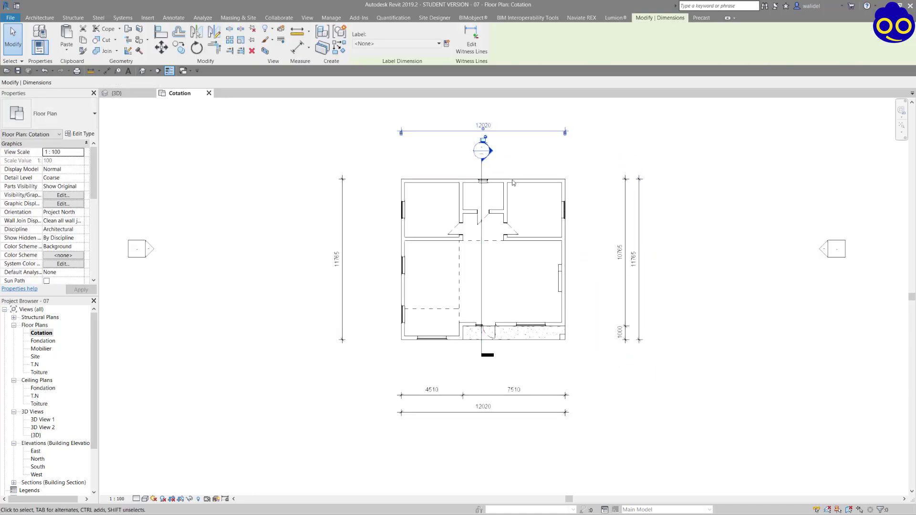
pyautogui.moveTo(516, 131); pyautogui.dragTo(517, 234, button='middle')
pyautogui.moveTo(516, 233); pyautogui.dragTo(518, 216)
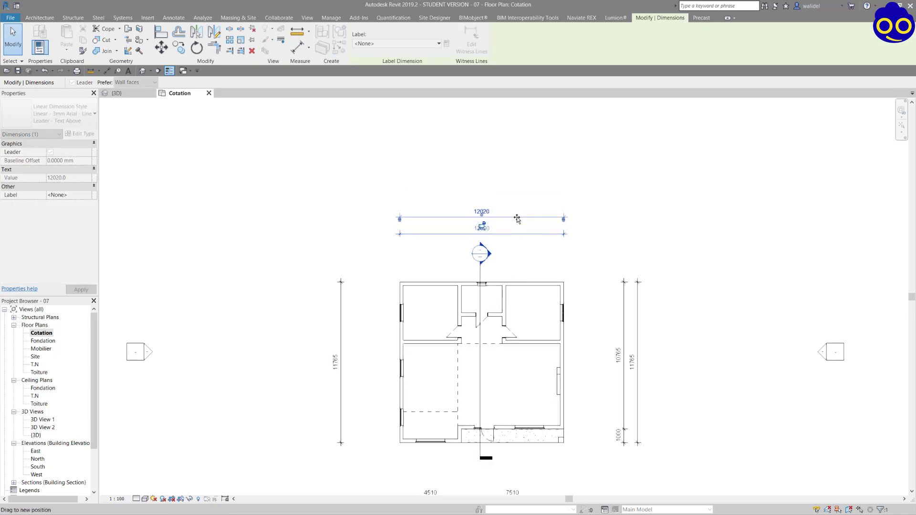
pyautogui.click(527, 253)
# - Hide the vertical building section line in the Cotation view
pyautogui.click(481, 276)
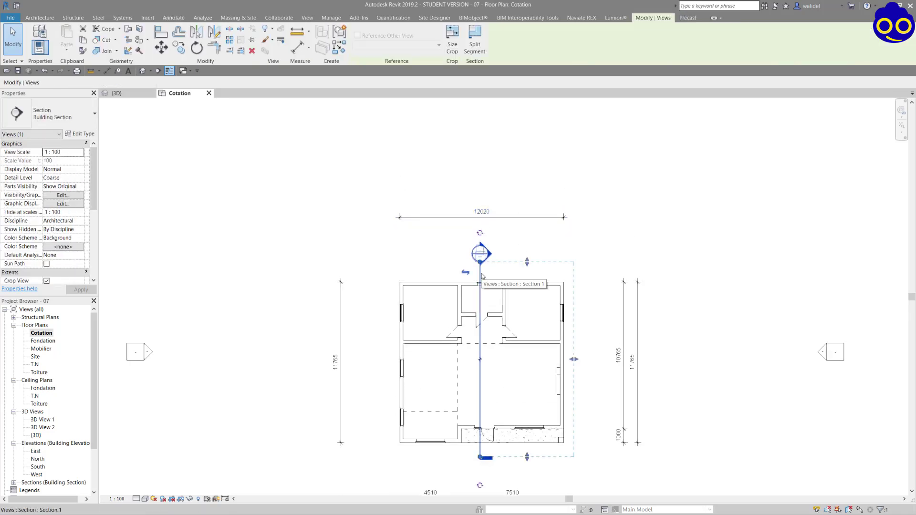
pyautogui.moveTo(514, 289); pyautogui.dragTo(496, 254, button='middle')
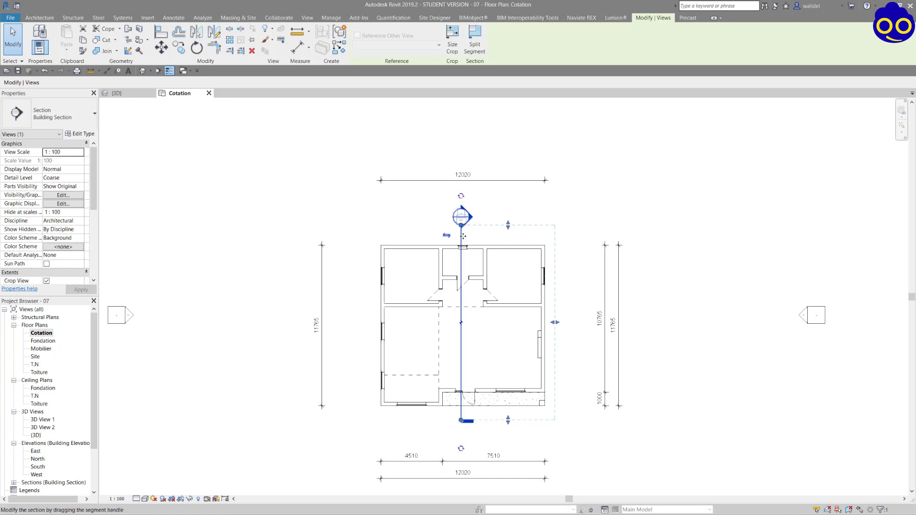
pyautogui.click(268, 29)
pyautogui.click(290, 48)
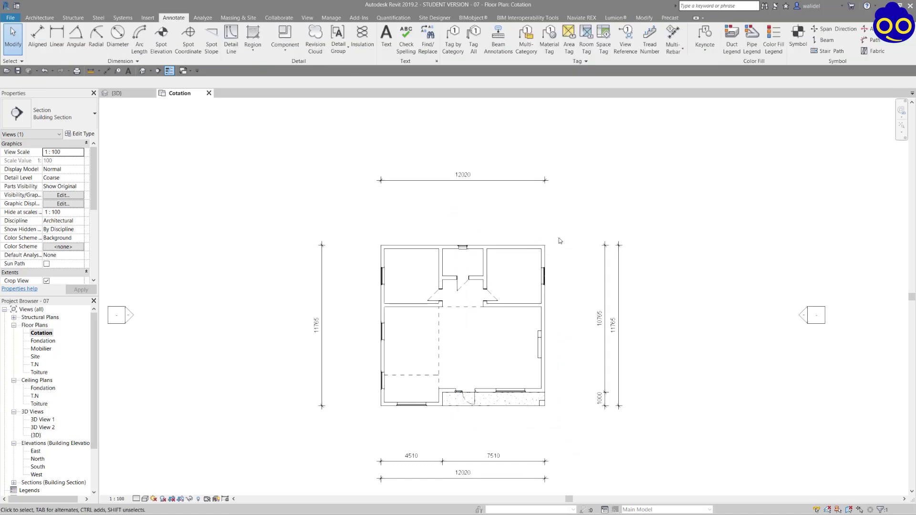
# - Add a chained aligned dimension from the left outer wall through the rear window's centre to the right outer wall, inside the upper overall dimension
pyautogui.moveTo(552, 245); pyautogui.dragTo(561, 201, button='middle')
pyautogui.moveTo(578, 271); pyautogui.dragTo(629, 285, button='middle')
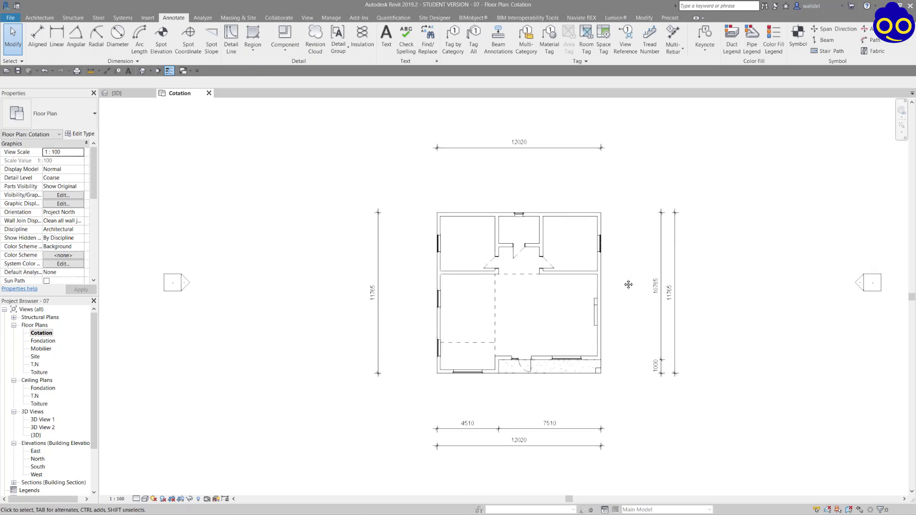
pyautogui.scroll(1, 591, 285)
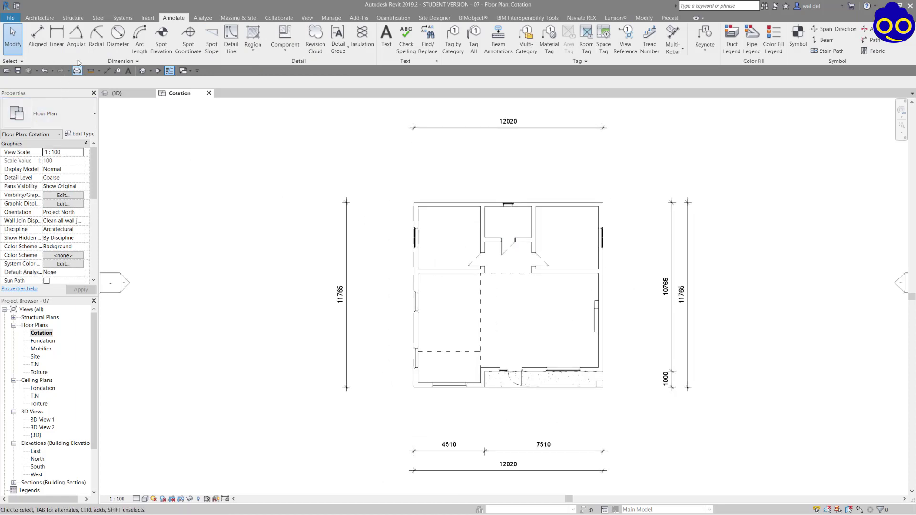
pyautogui.click(37, 38)
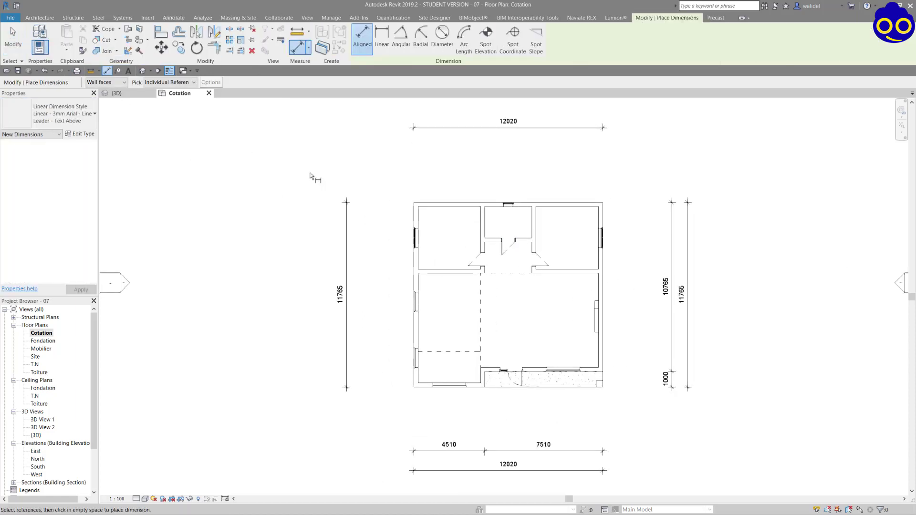
pyautogui.moveTo(540, 312); pyautogui.dragTo(533, 295, button='middle')
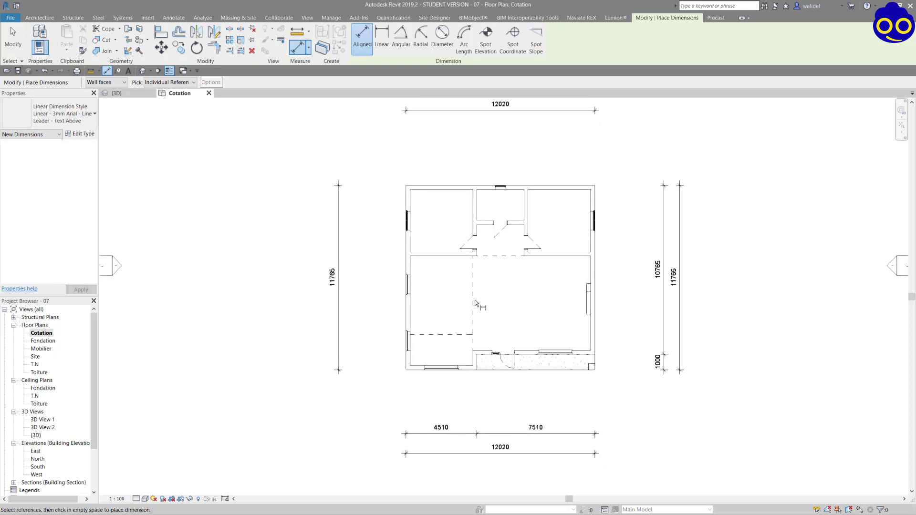
pyautogui.click(406, 193)
pyautogui.click(501, 187)
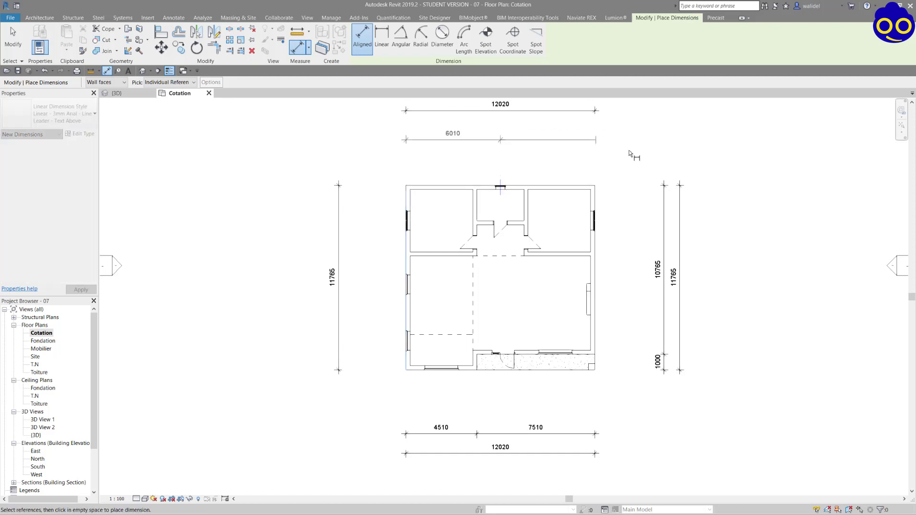
pyautogui.click(598, 195)
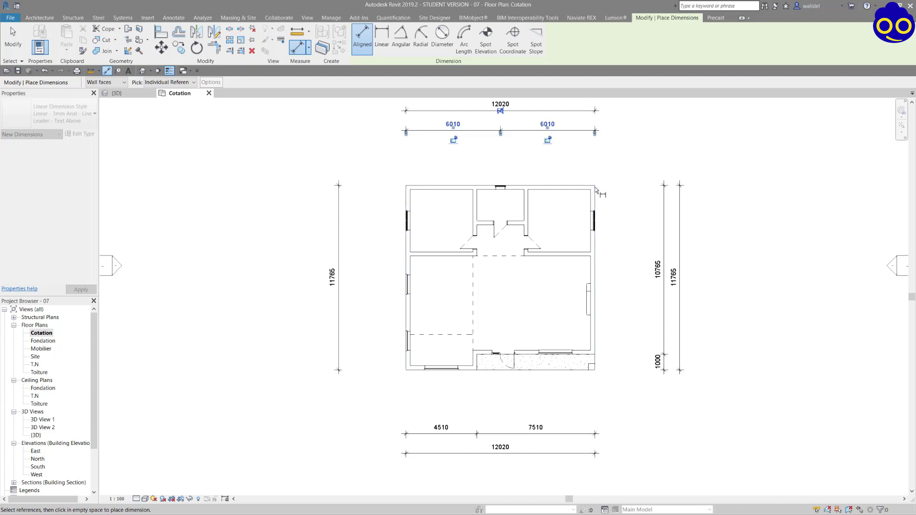
# - Add a chained aligned dimension from the rear wall through the right-hand window's centre to the front edge, inside the existing right-side dimensions
pyautogui.click(597, 222)
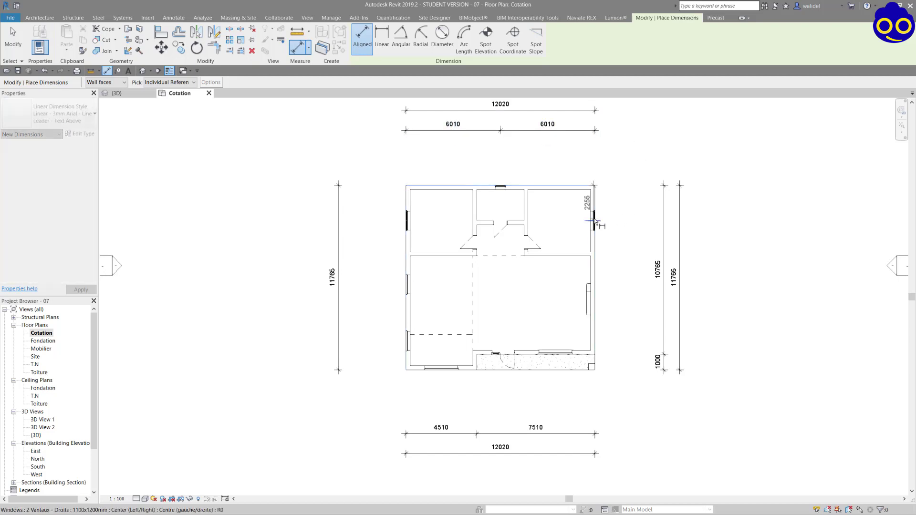
pyautogui.click(472, 370)
pyautogui.click(644, 390)
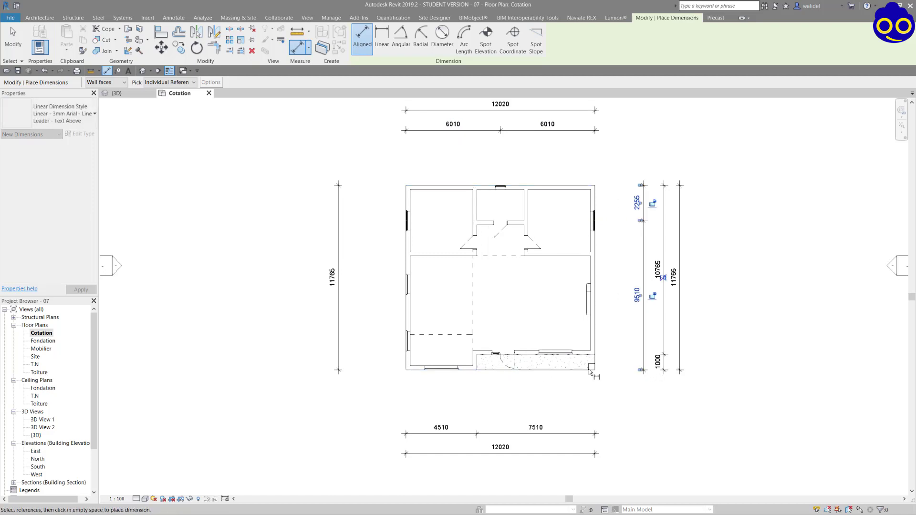
# - Add a chained aligned dimension from the rear wall through the three left-side window centres to the front wall, inside the left overall dimension
pyautogui.click(409, 185)
pyautogui.click(408, 221)
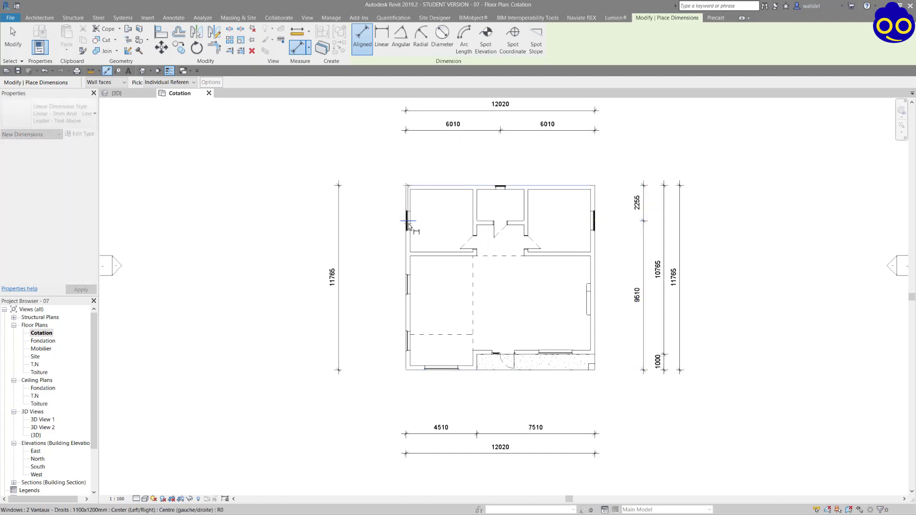
pyautogui.click(408, 285)
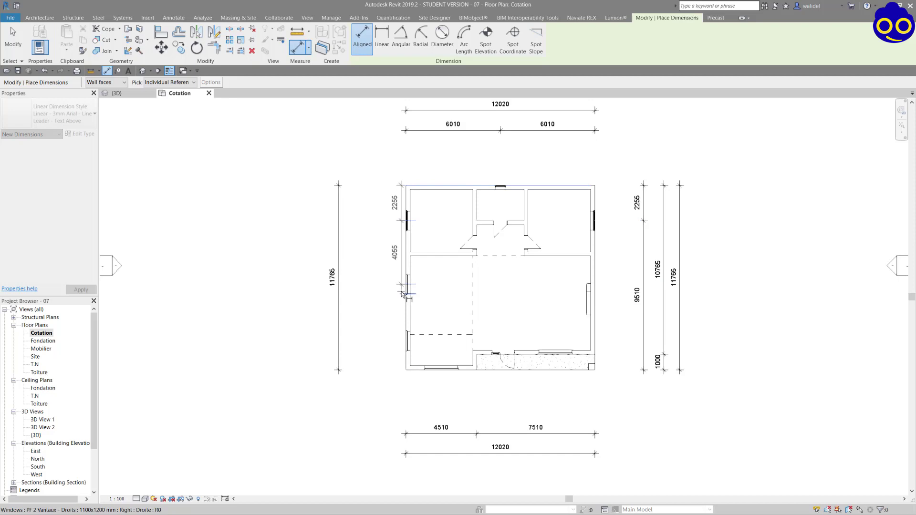
pyautogui.click(408, 341)
pyautogui.click(408, 373)
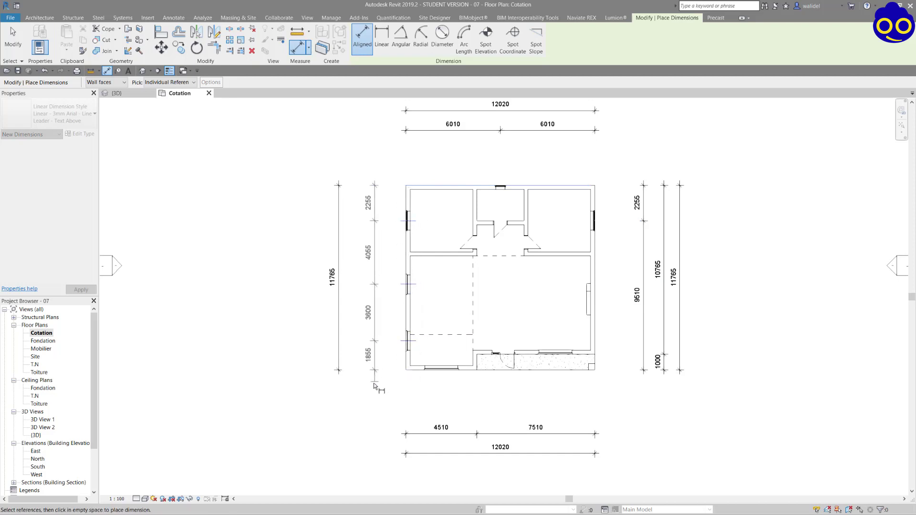
pyautogui.click(365, 389)
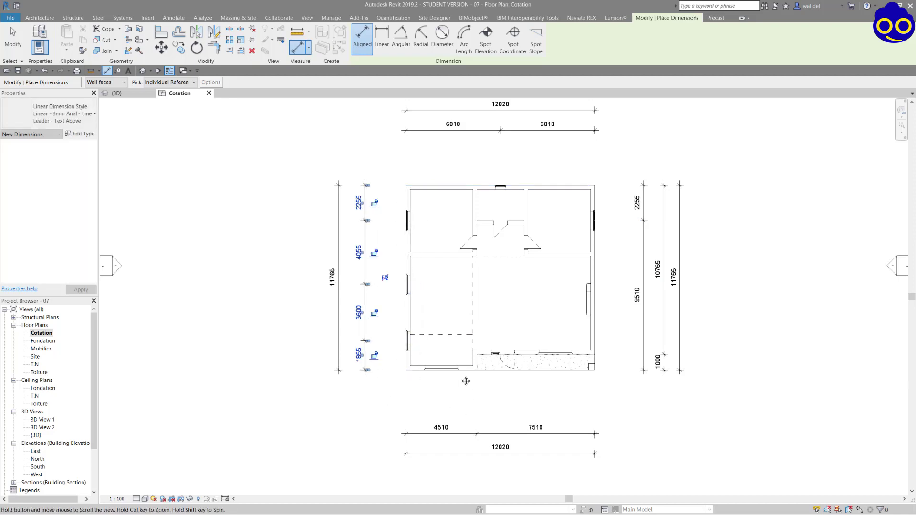
# - Add a chained aligned dimension below the plan between the outer walls, through the centres of the front window, entrance door and porch window
pyautogui.moveTo(421, 385); pyautogui.dragTo(416, 353, button='middle')
pyautogui.click(400, 336)
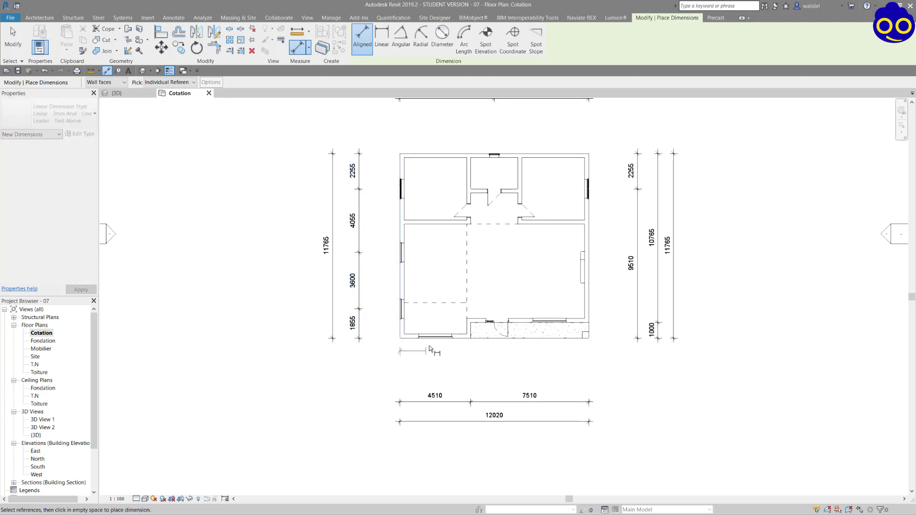
pyautogui.click(435, 337)
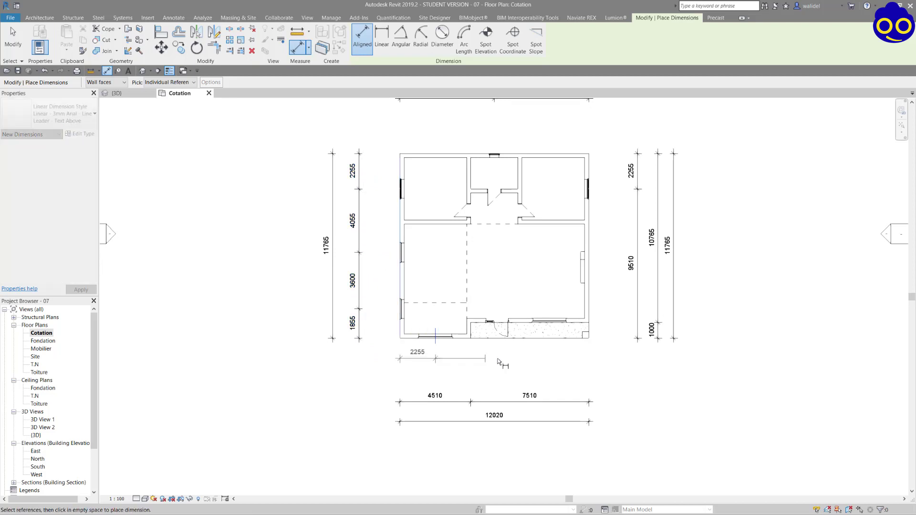
pyautogui.click(499, 326)
pyautogui.click(549, 325)
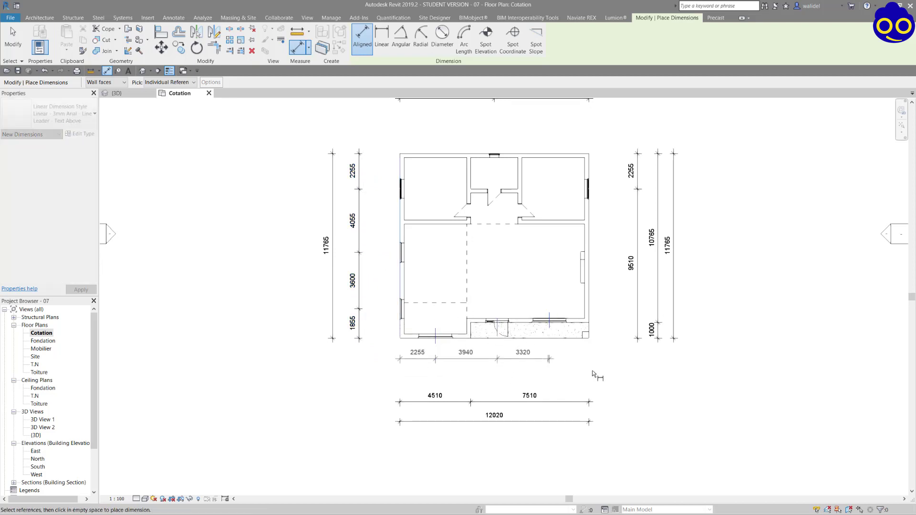
pyautogui.click(590, 325)
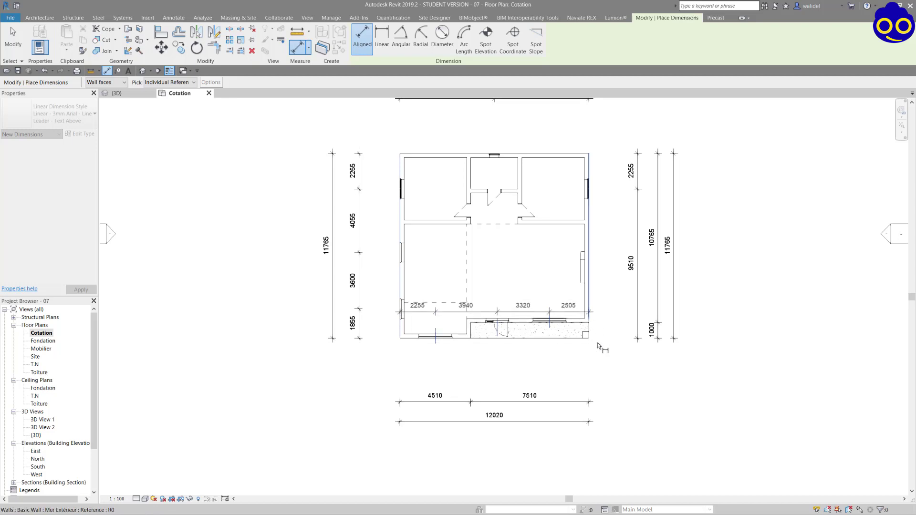
pyautogui.click(637, 382)
# - Add a chained aligned dimension above the plan between the outer walls, picking both edges of the rear window, nearest the rear wall
pyautogui.moveTo(602, 315); pyautogui.dragTo(529, 379, button='middle')
pyautogui.click(377, 230)
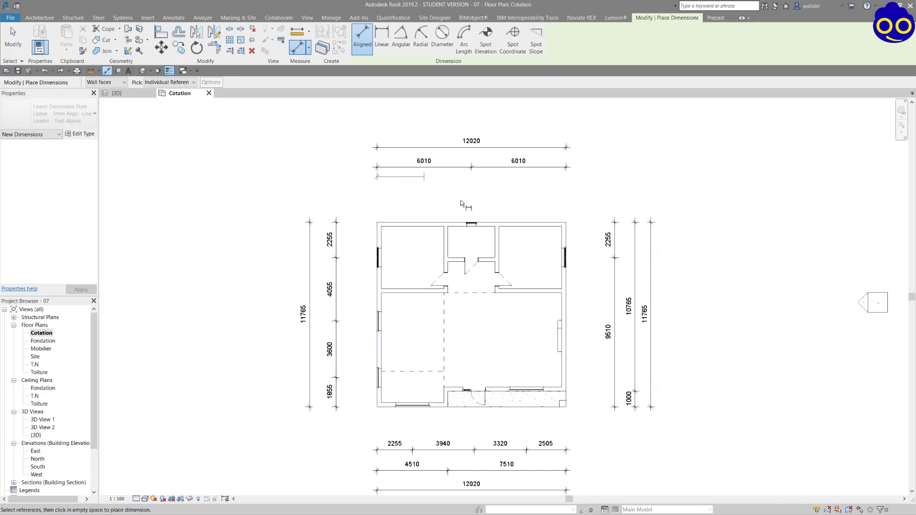
pyautogui.click(477, 223)
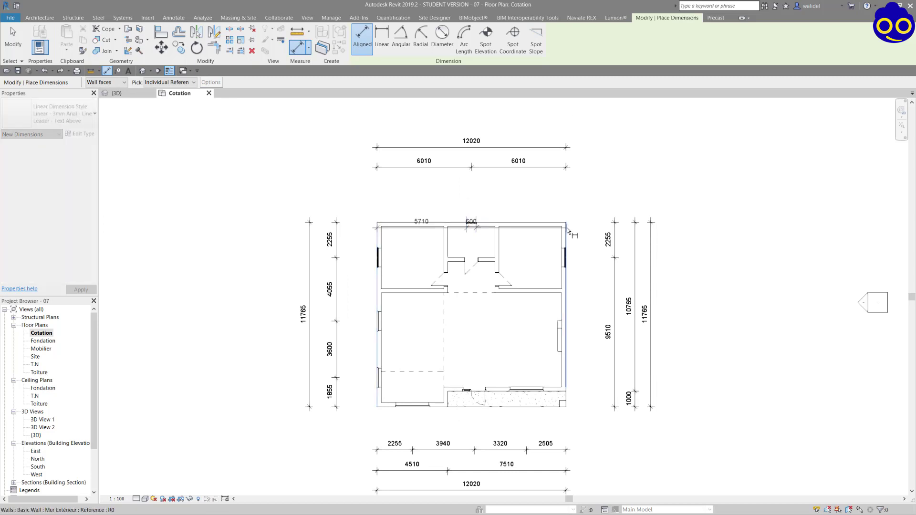
pyautogui.click(567, 227)
pyautogui.click(625, 192)
# - Add a chained aligned dimension from the rear wall through both edges of the right-hand window to the front edge, nearest the right wall
pyautogui.moveTo(561, 222); pyautogui.dragTo(511, 201, button='middle')
pyautogui.click(525, 207)
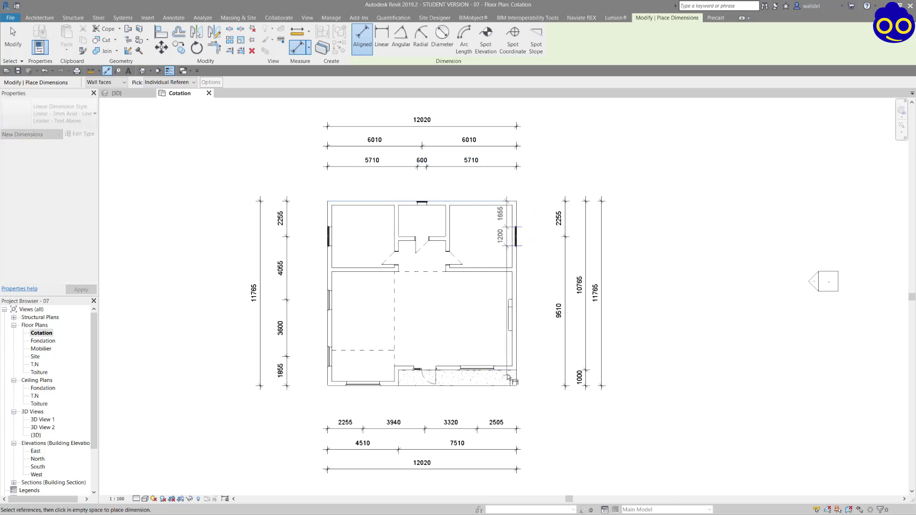
pyautogui.click(390, 390)
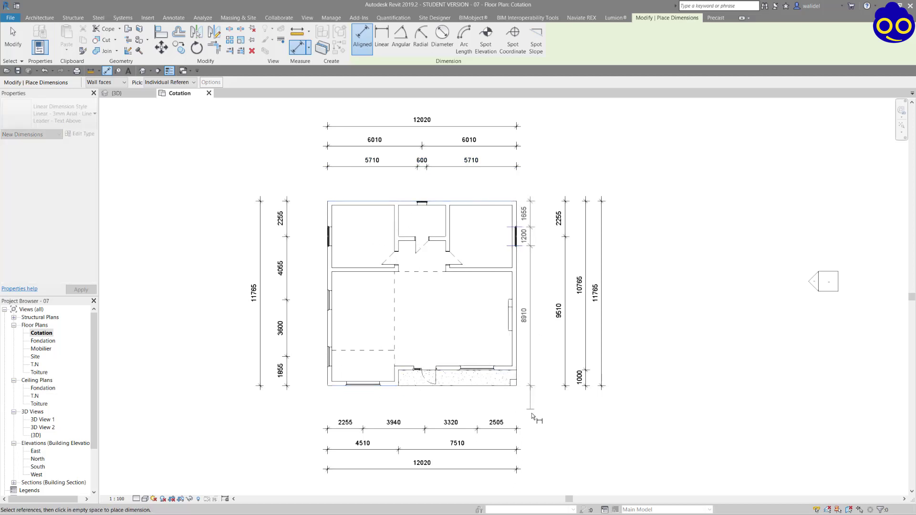
pyautogui.click(568, 399)
pyautogui.moveTo(646, 322); pyautogui.dragTo(727, 273, button='middle')
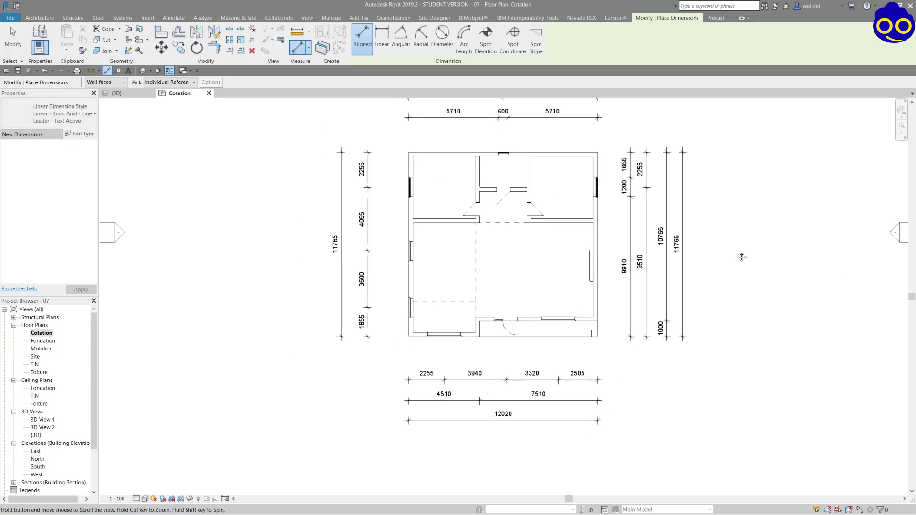
pyautogui.click(429, 152)
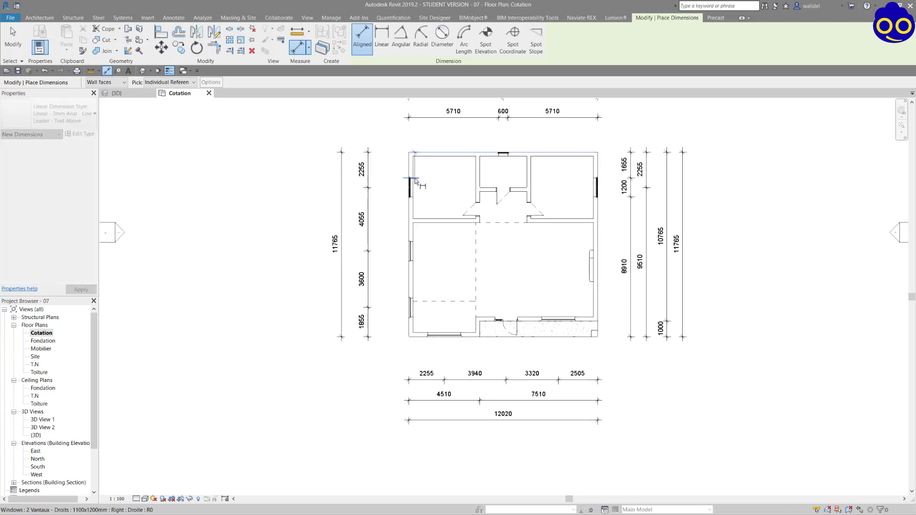
pyautogui.click(413, 178)
pyautogui.click(414, 197)
pyautogui.click(411, 242)
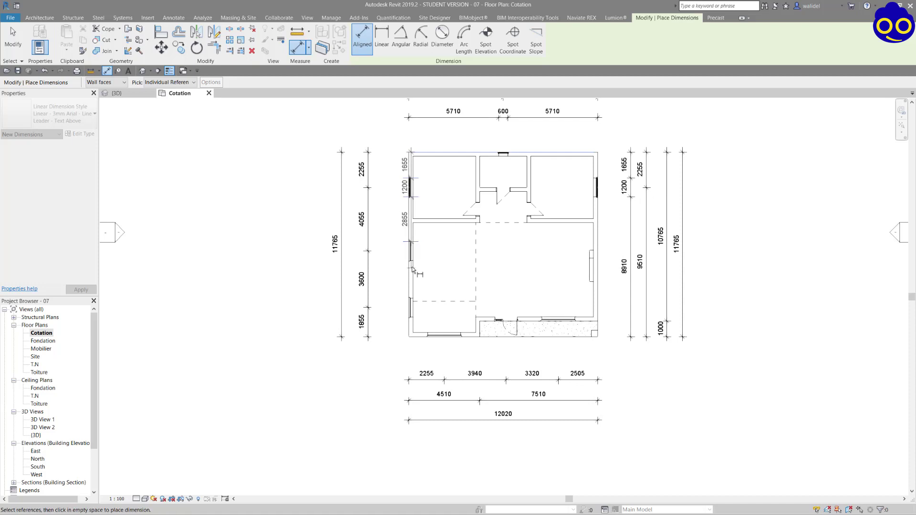
pyautogui.click(413, 260)
pyautogui.click(414, 298)
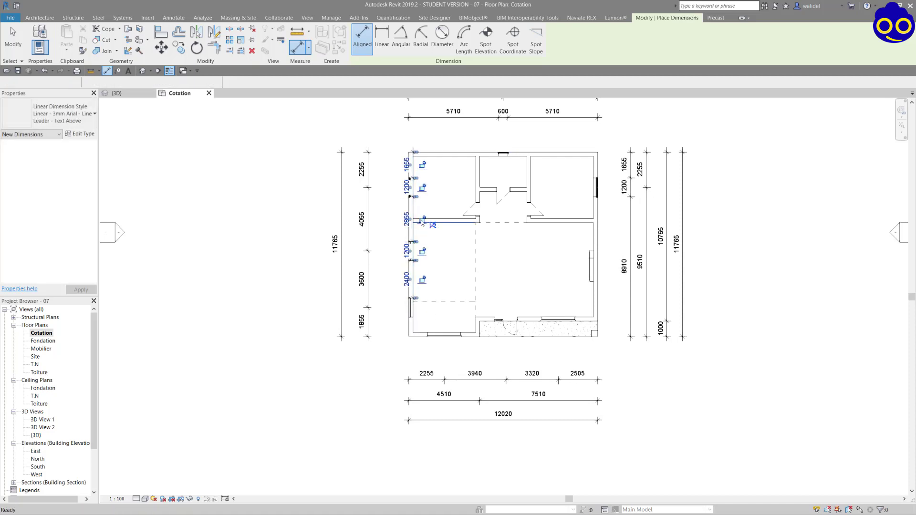
pyautogui.press('Escape')
# - Add a chained aligned dimension from the rear wall through both edges of the three left-side windows to the front wall, nearest the left wall
pyautogui.click(423, 153)
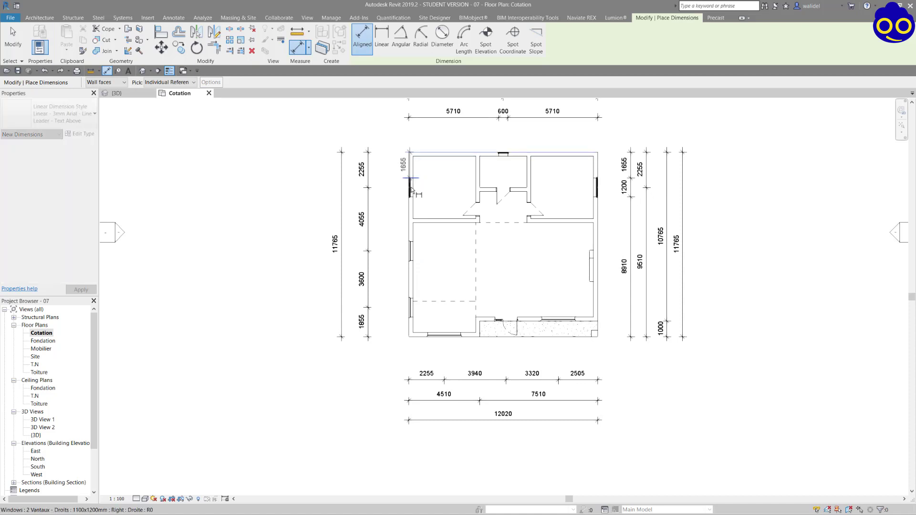
pyautogui.click(411, 196)
pyautogui.scroll(3, 412, 229)
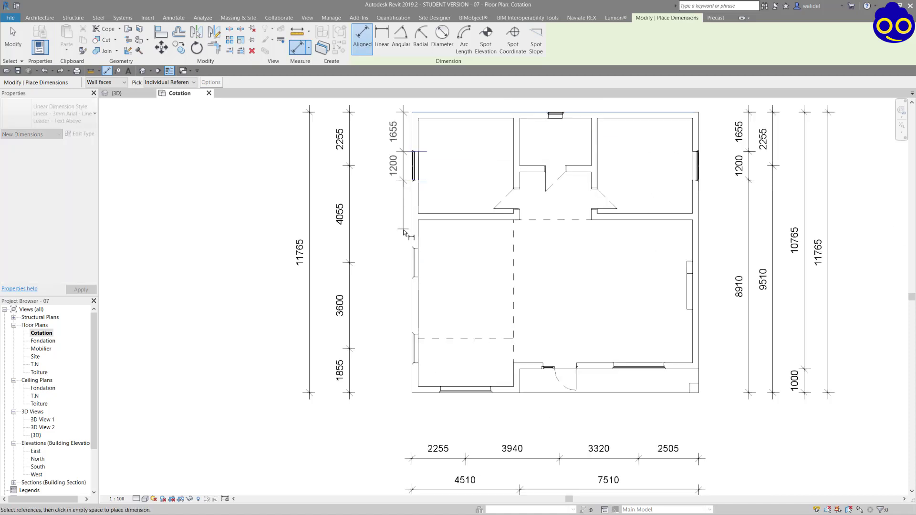
pyautogui.click(422, 284)
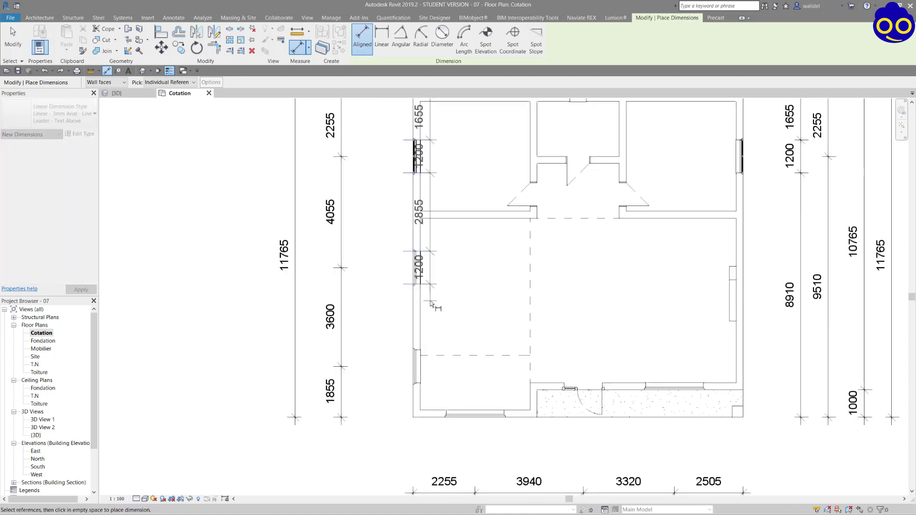
pyautogui.click(423, 354)
pyautogui.click(422, 383)
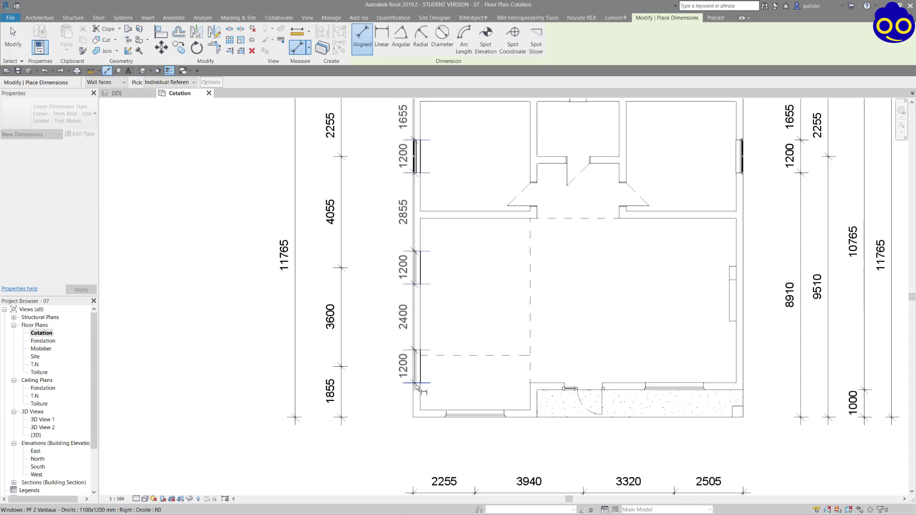
pyautogui.click(424, 420)
pyautogui.click(384, 439)
# - Add a chained aligned dimension below the plan between the outer walls, through the edges of both front windows and the entrance door, and end dimensioning
pyautogui.moveTo(437, 325); pyautogui.dragTo(365, 269, button='middle')
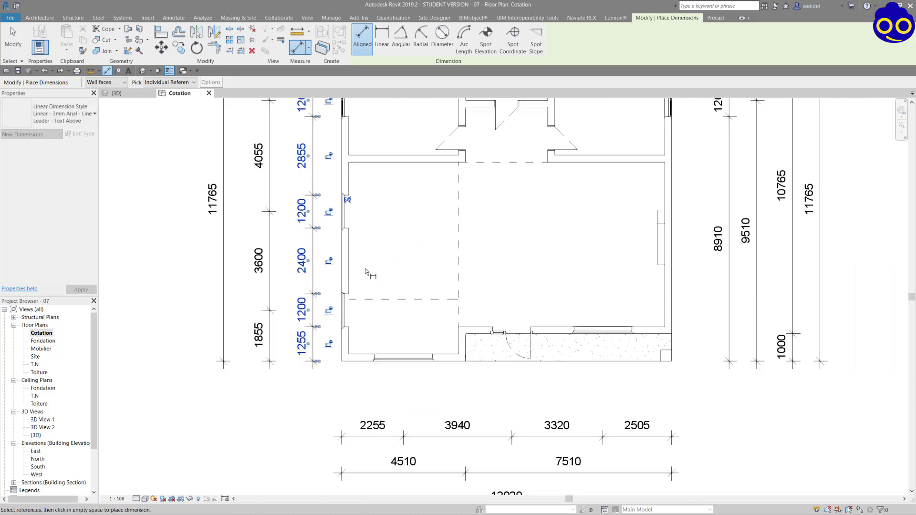
pyautogui.scroll(-2, 366, 272)
pyautogui.click(350, 328)
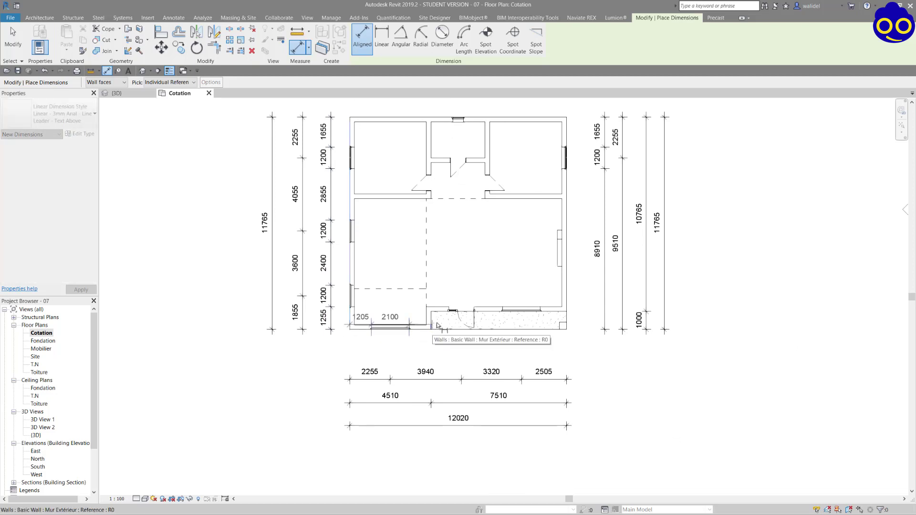
pyautogui.click(448, 311)
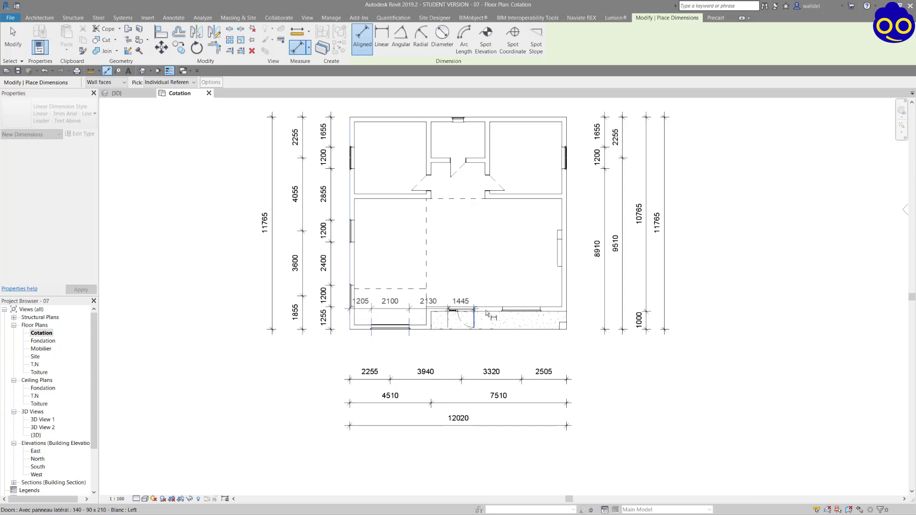
pyautogui.click(474, 311)
pyautogui.click(502, 311)
pyautogui.click(541, 311)
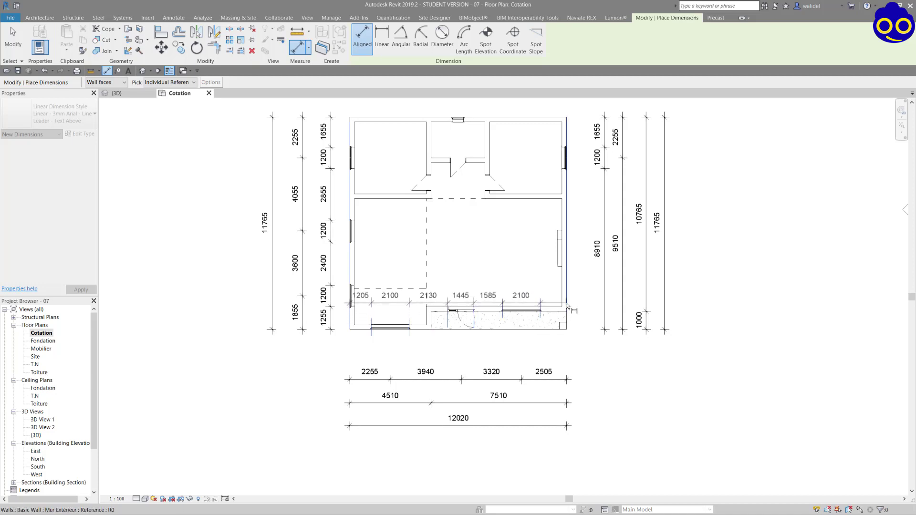
pyautogui.click(567, 306)
pyautogui.click(600, 361)
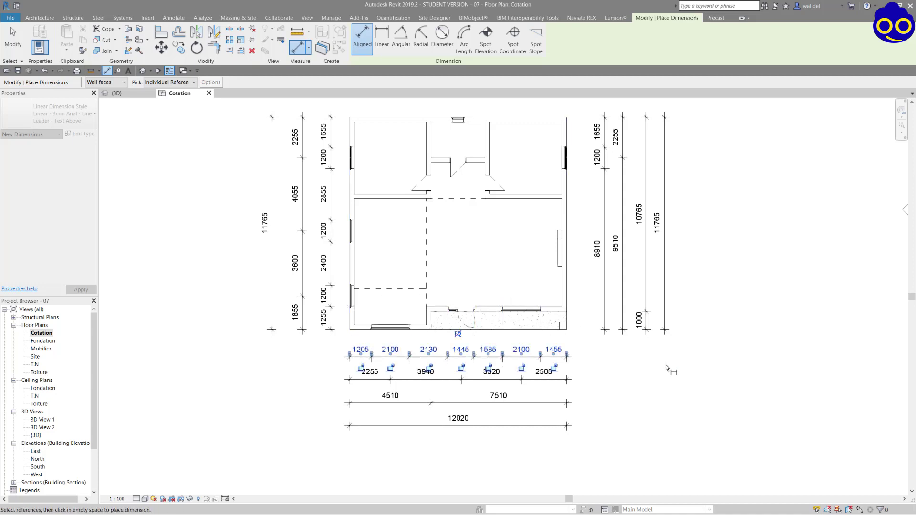
pyautogui.press('Escape')
pyautogui.press('Escape')
# - Move the four dimension lines below the plan together farther down from the front wall, and deselect them
pyautogui.scroll(-3, 658, 365)
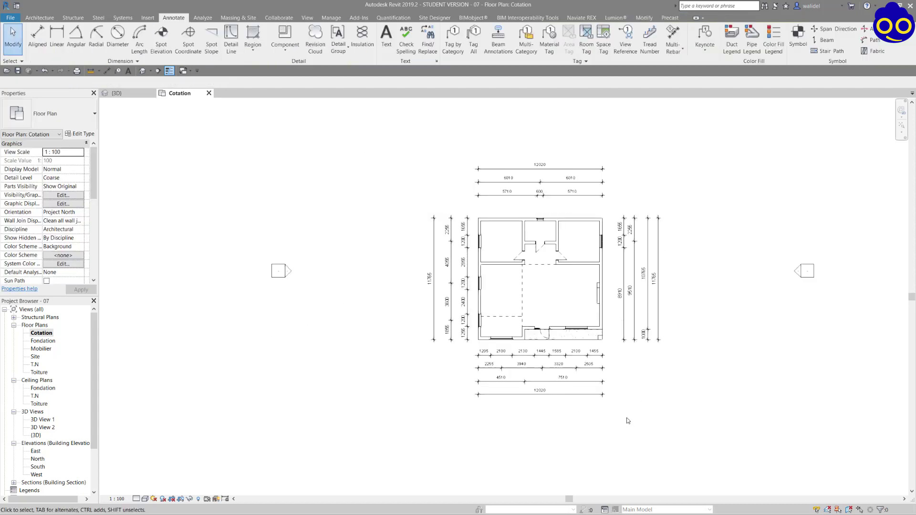
pyautogui.scroll(4, 616, 411)
pyautogui.moveTo(606, 427)
pyautogui.mouseDown()
pyautogui.moveTo(561, 337)
pyautogui.moveTo(511, 317)
pyautogui.moveTo(496, 331)
pyautogui.moveTo(496, 349)
pyautogui.mouseUp()
pyautogui.click(624, 352)
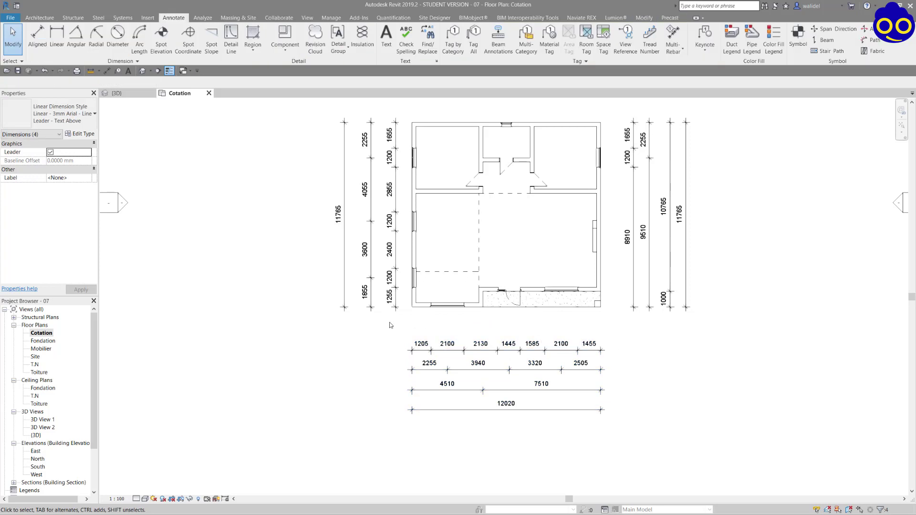
# - Move the three dimension lines along the left wall together farther out from the house, and deselect them
pyautogui.moveTo(396, 328); pyautogui.dragTo(333, 174)
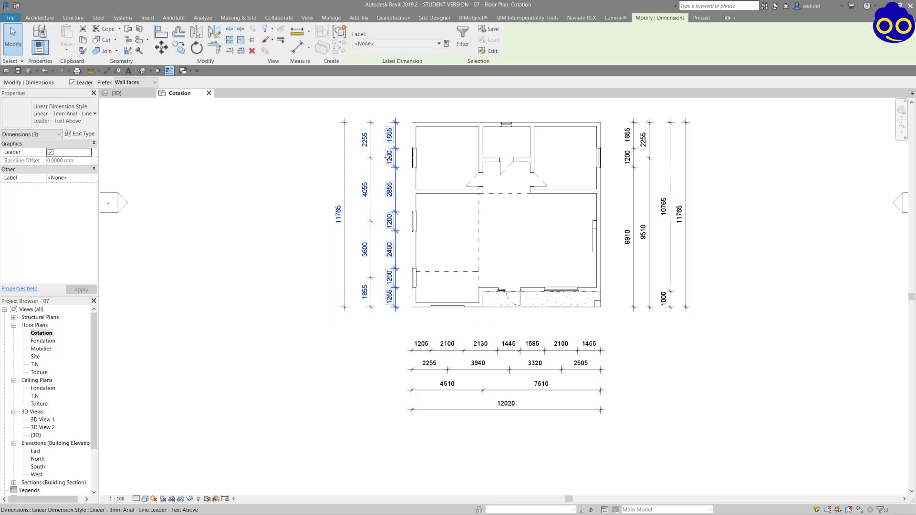
pyautogui.moveTo(386, 158); pyautogui.dragTo(369, 158)
pyautogui.click(433, 106)
pyautogui.moveTo(573, 128); pyautogui.dragTo(519, 172, button='middle')
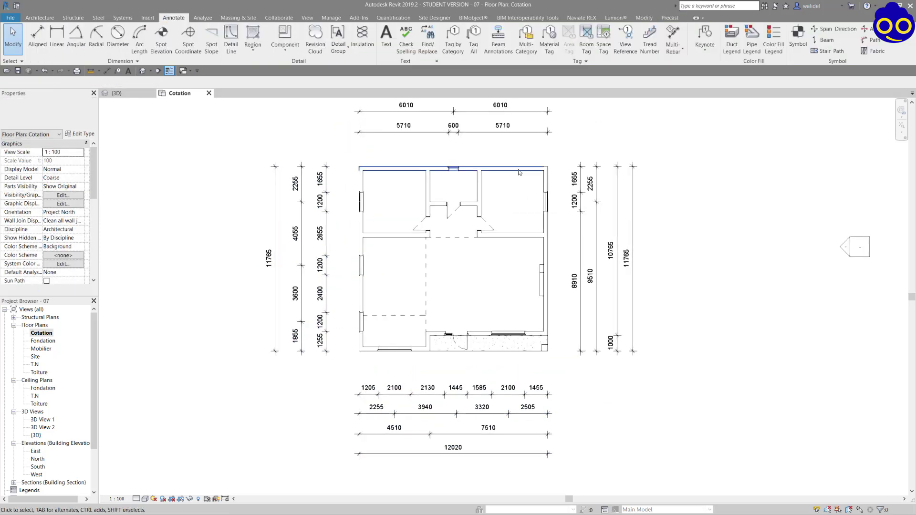
pyautogui.moveTo(569, 148); pyautogui.dragTo(578, 219)
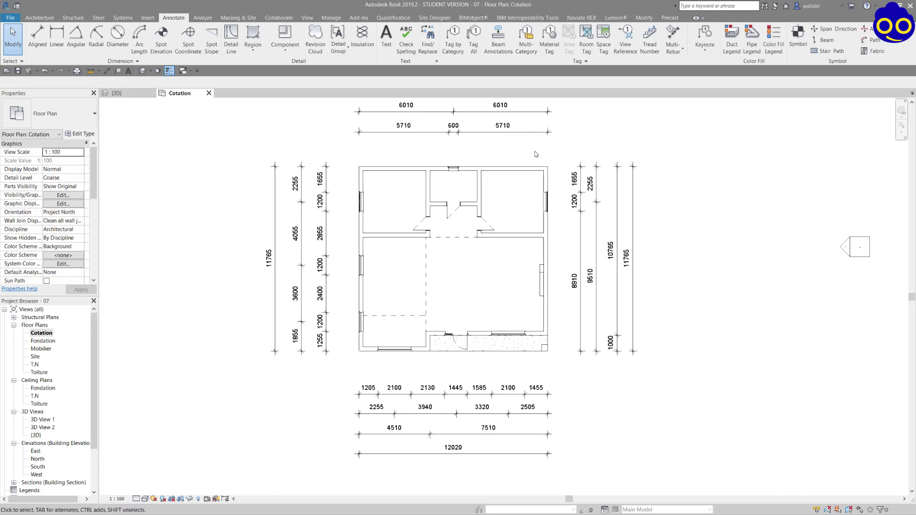
pyautogui.moveTo(538, 156); pyautogui.dragTo(552, 161, button='middle')
pyautogui.moveTo(462, 217); pyautogui.dragTo(504, 201, button='middle')
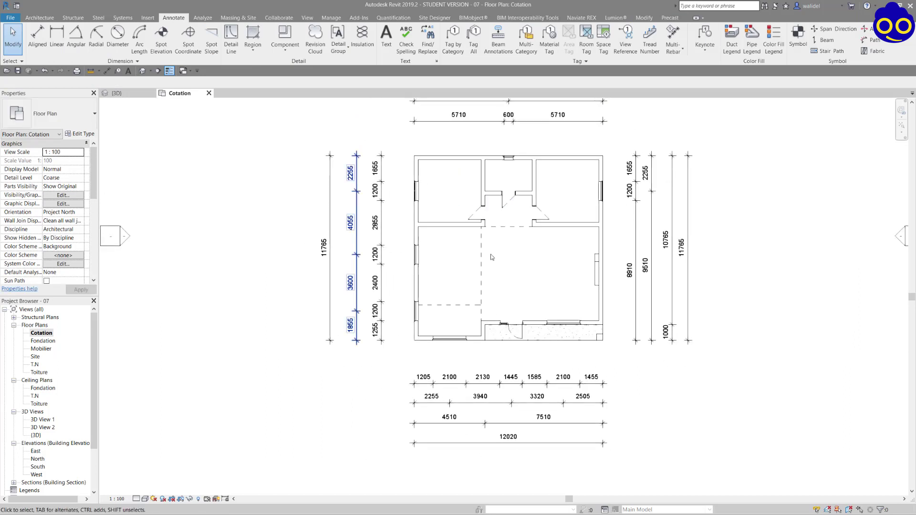
pyautogui.moveTo(441, 266); pyautogui.dragTo(438, 277, button='middle')
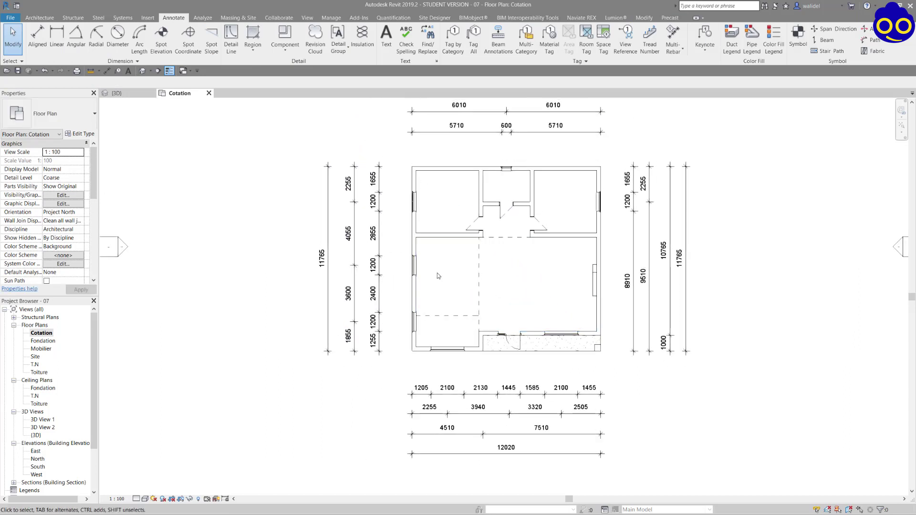
pyautogui.moveTo(510, 273); pyautogui.dragTo(522, 293, button='middle')
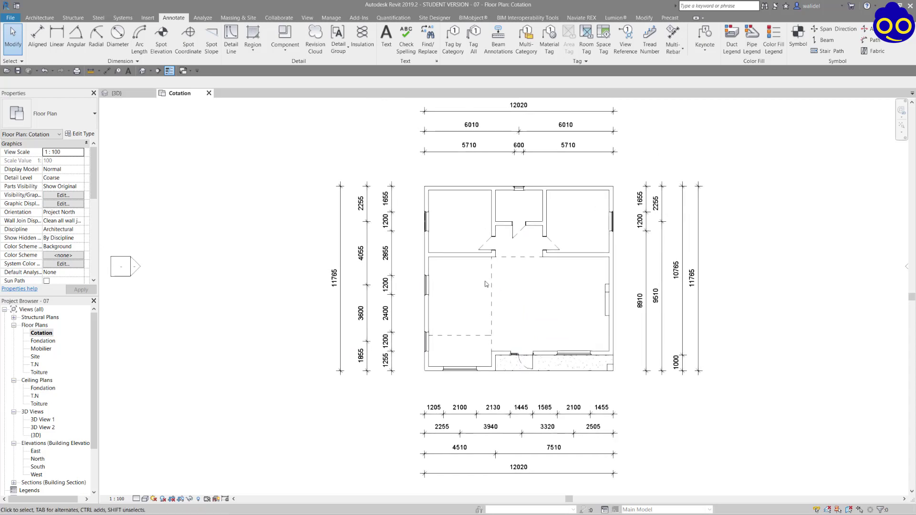
# - Turn off the Thin Lines display so walls and dimension ticks are drawn with their real line weights
pyautogui.scroll(4, 357, 228)
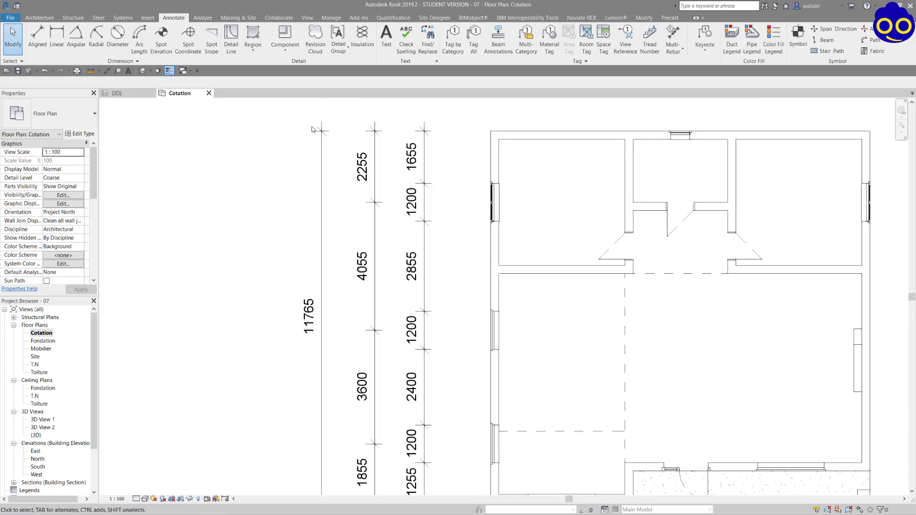
pyautogui.scroll(3, 325, 128)
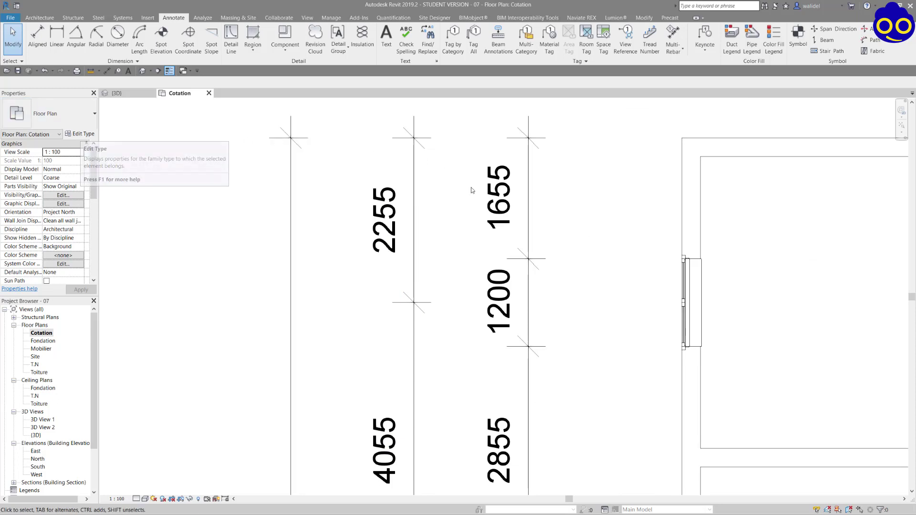
pyautogui.scroll(-4, 473, 190)
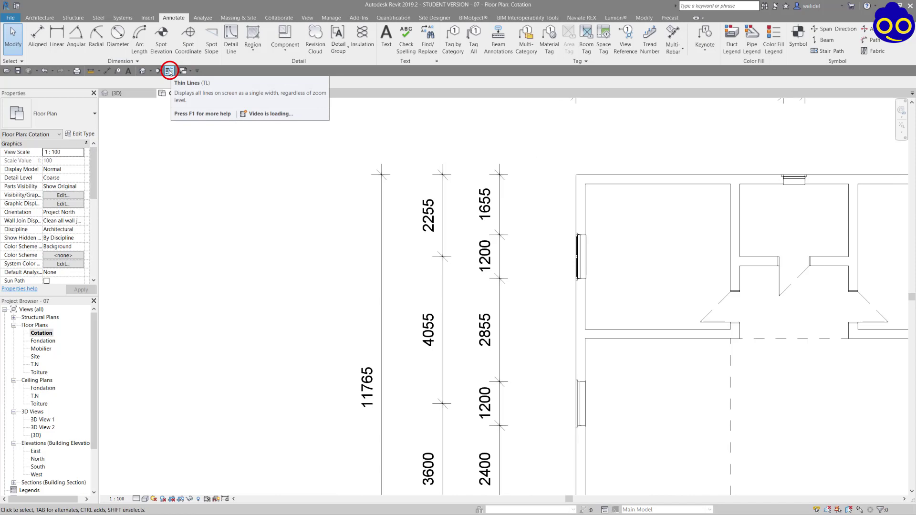
pyautogui.click(170, 71)
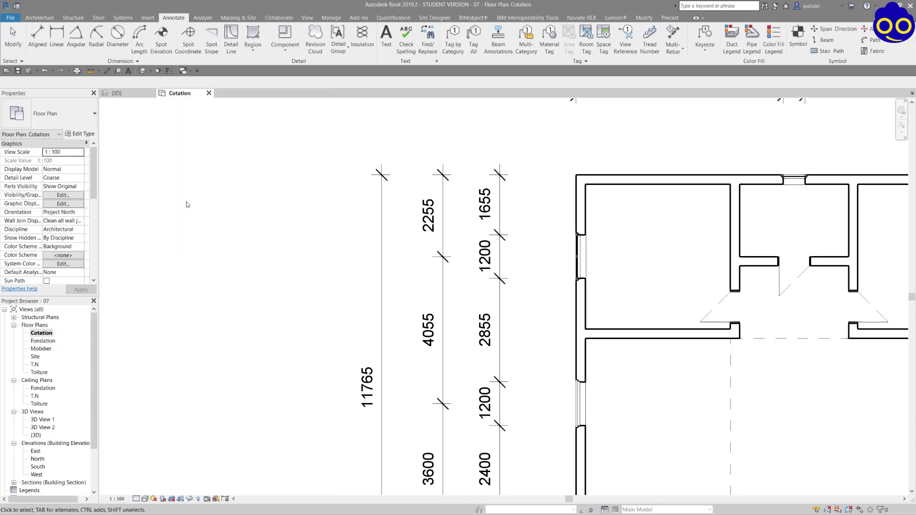
# - Examine the line weights of the walls and dimension ticks up close and across the whole plan
pyautogui.scroll(-4, 190, 202)
pyautogui.scroll(10, 289, 189)
pyautogui.scroll(-5, 342, 210)
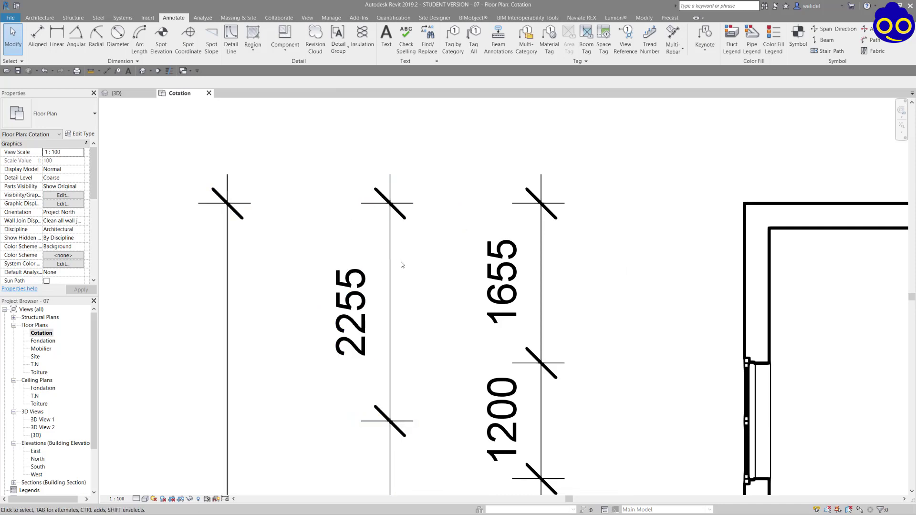
pyautogui.moveTo(428, 245); pyautogui.dragTo(368, 199, button='middle')
pyautogui.scroll(-3, 358, 211)
pyautogui.scroll(-3, 358, 211)
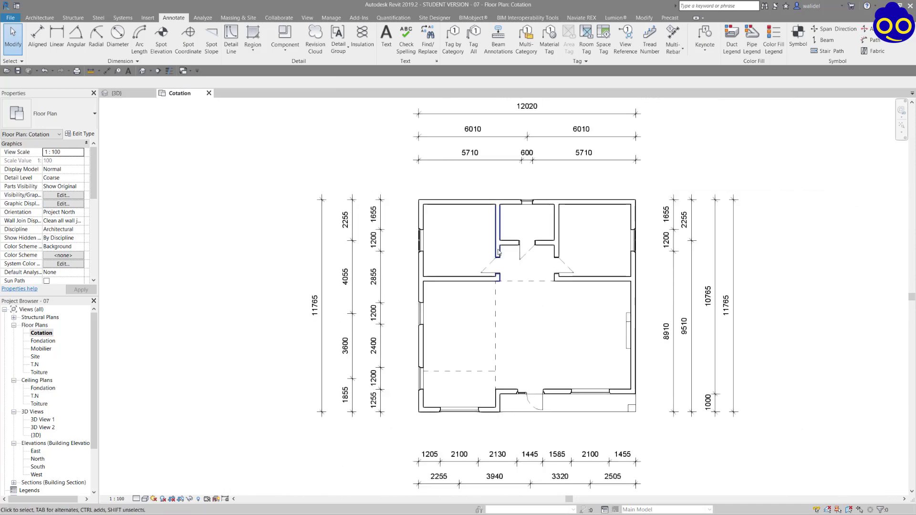
pyautogui.moveTo(502, 258); pyautogui.dragTo(519, 250, button='middle')
pyautogui.scroll(-2, 521, 243)
pyautogui.scroll(2, 533, 252)
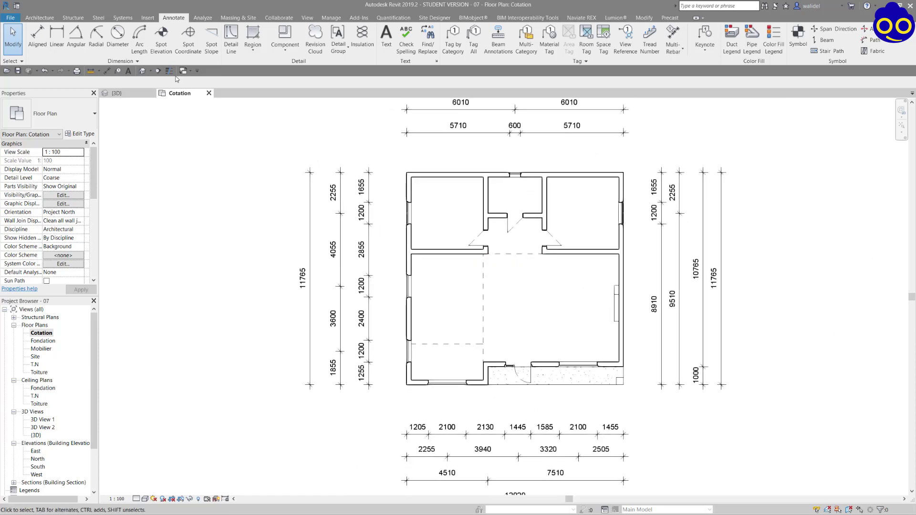
# - Add a horizontal chained aligned dimension inside the rear rooms, through both faces of the two outer side walls and the two interior partitions
pyautogui.scroll(5, 475, 216)
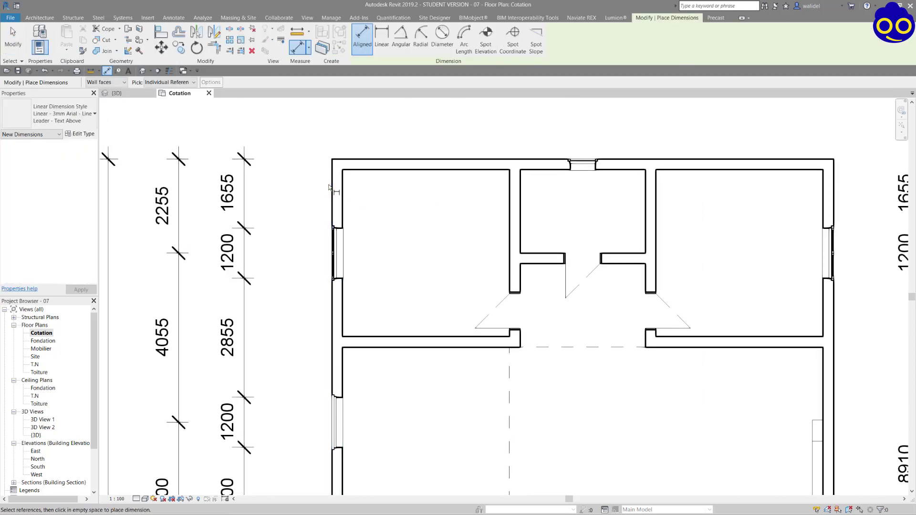
pyautogui.click(333, 189)
pyautogui.click(342, 194)
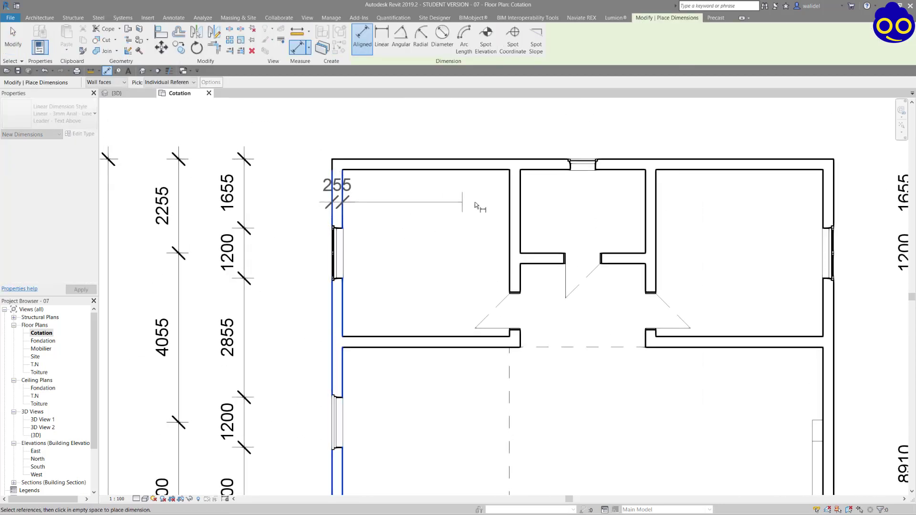
pyautogui.click(510, 209)
pyautogui.click(520, 212)
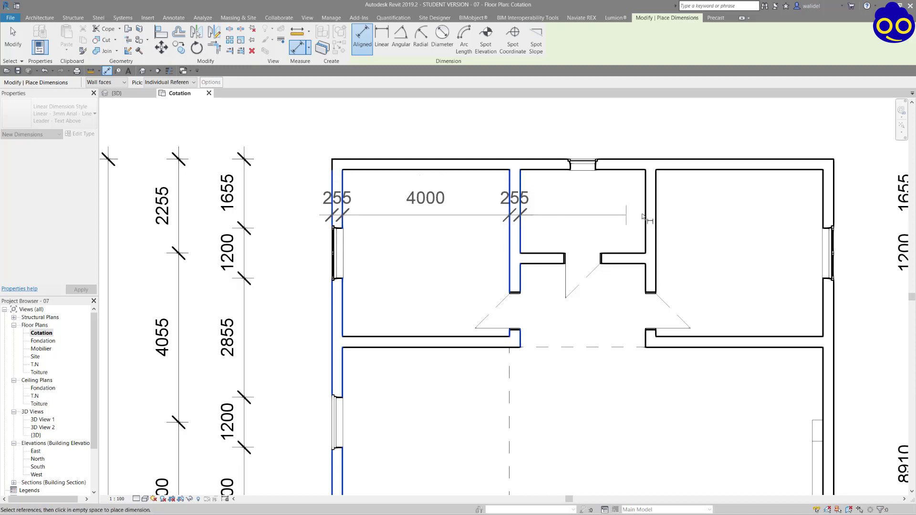
pyautogui.click(646, 212)
pyautogui.click(656, 210)
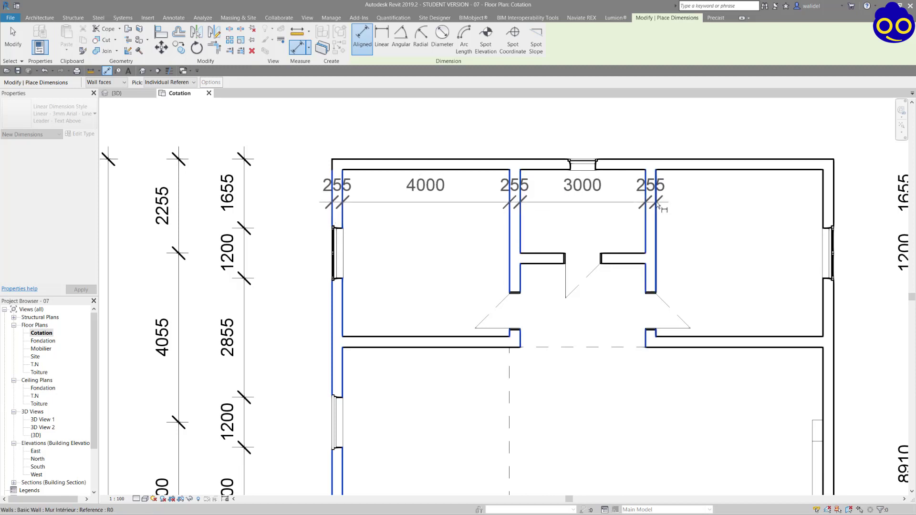
pyautogui.click(825, 196)
pyautogui.click(834, 200)
pyautogui.moveTo(808, 233); pyautogui.dragTo(621, 252, button='middle')
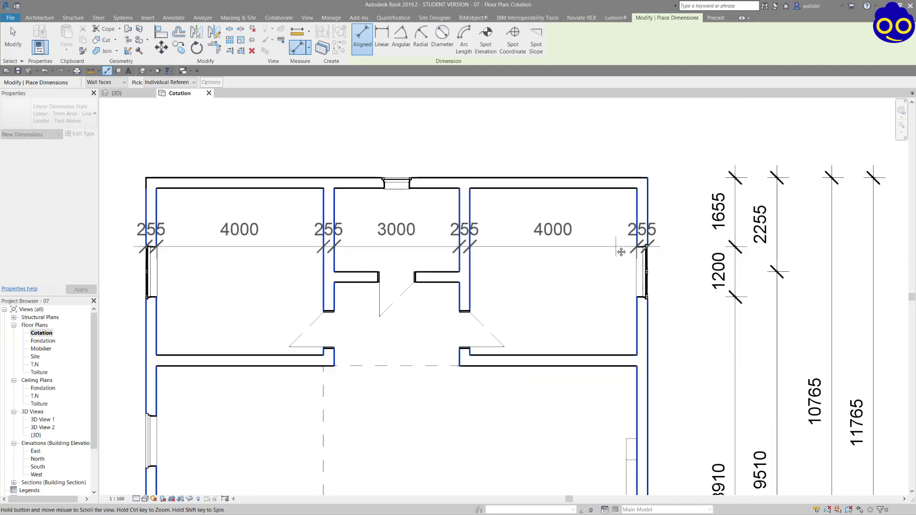
pyautogui.click(692, 222)
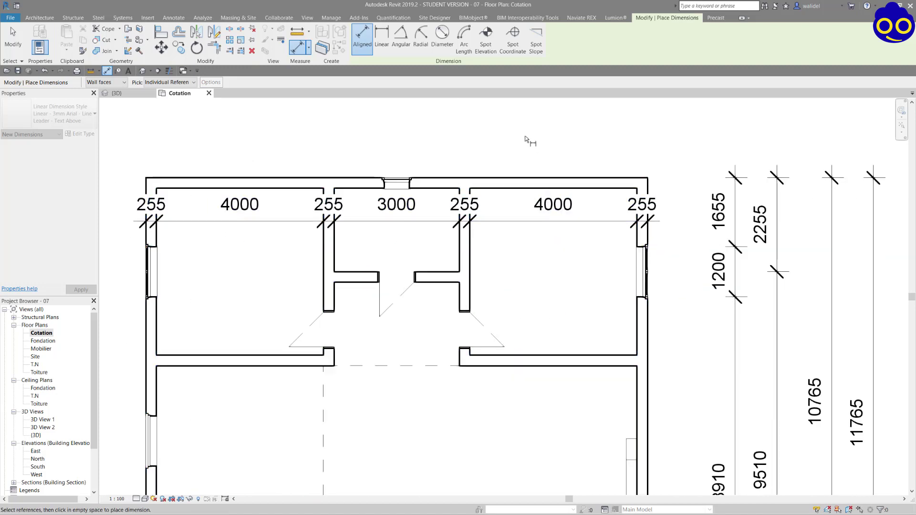
# - Add a vertical chained aligned dimension through the left rooms, across both faces of the rear, interior, recessed front and projecting front walls, and end dimensioning
pyautogui.scroll(-2, 594, 187)
pyautogui.moveTo(472, 238); pyautogui.dragTo(514, 242, button='middle')
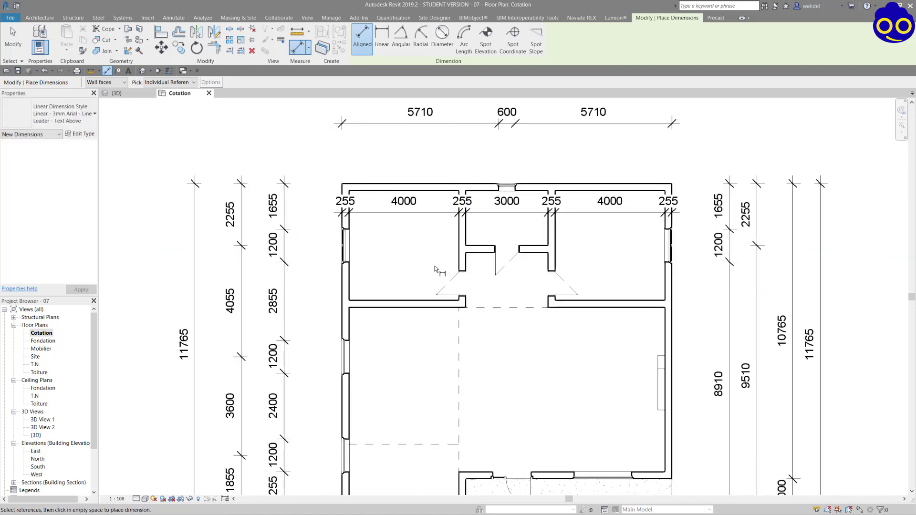
pyautogui.click(367, 184)
pyautogui.click(369, 190)
pyautogui.moveTo(385, 272); pyautogui.dragTo(377, 283, button='middle')
pyautogui.click(368, 311)
pyautogui.click(368, 318)
pyautogui.moveTo(395, 331); pyautogui.dragTo(395, 107, button='middle')
pyautogui.scroll(-1, 373, 240)
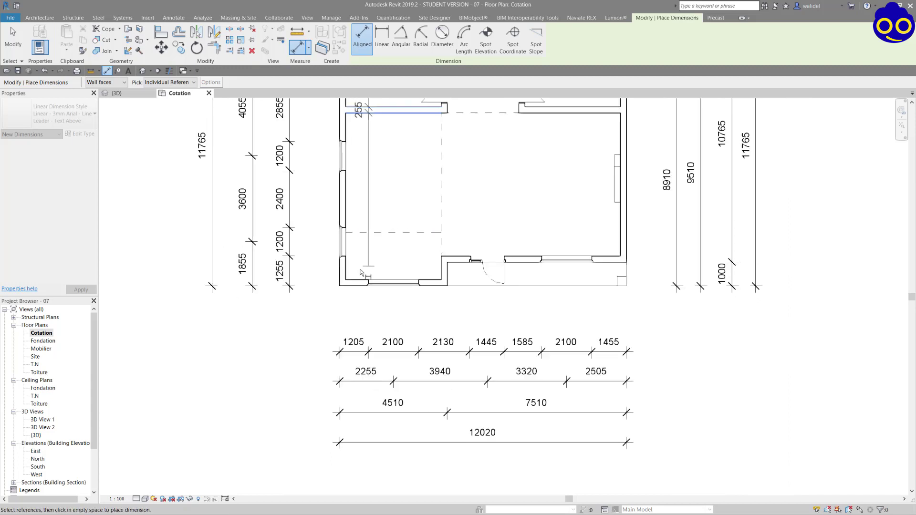
pyautogui.click(449, 257)
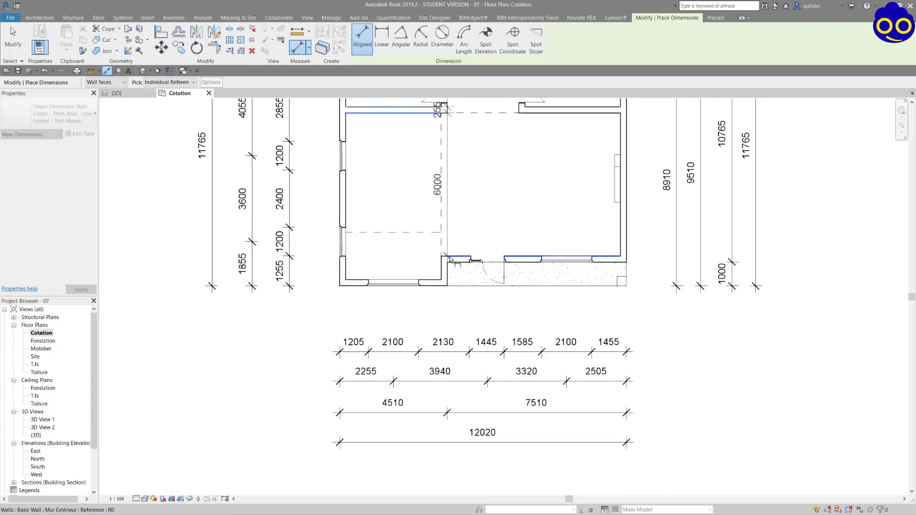
pyautogui.click(451, 263)
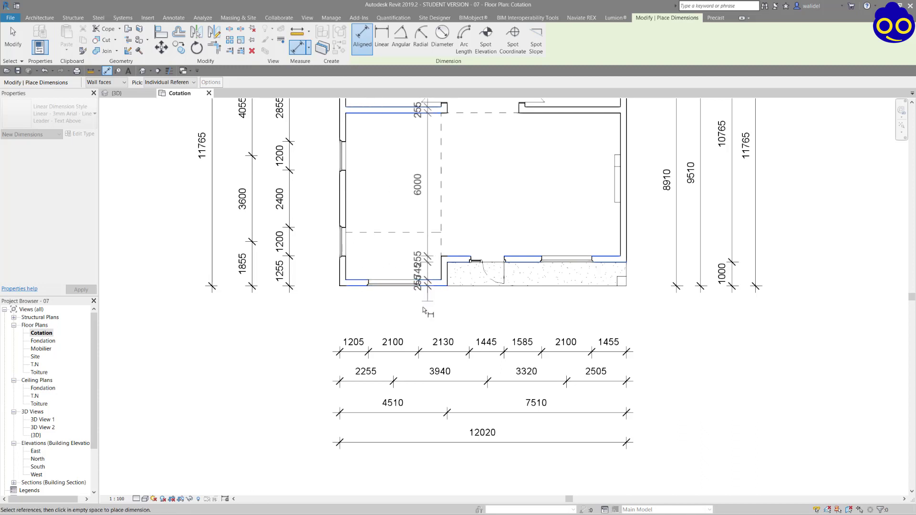
pyautogui.scroll(-2, 422, 310)
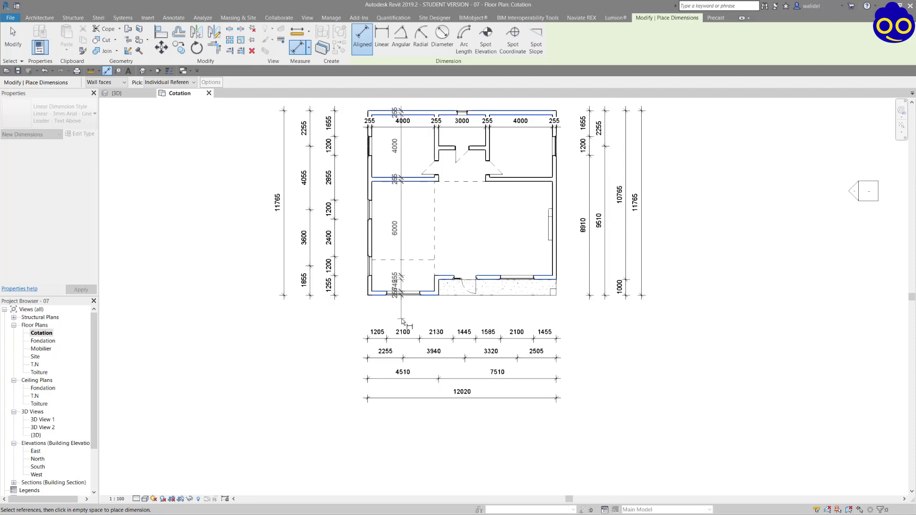
pyautogui.press('Escape')
pyautogui.press('Escape')
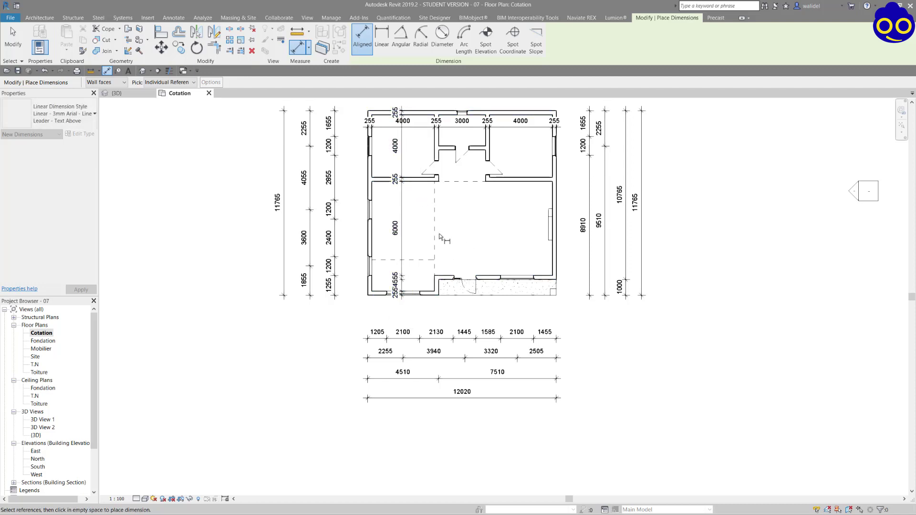
# - Pull the overlapping 745 text of the vertical interior dimension out to the left of its line, and deselect the dimension
pyautogui.scroll(5, 419, 280)
pyautogui.scroll(6, 404, 318)
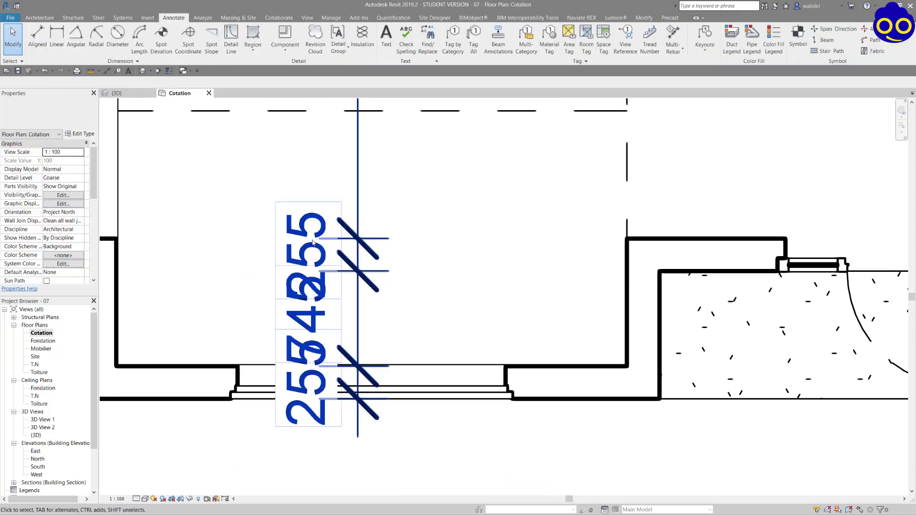
pyautogui.click(358, 315)
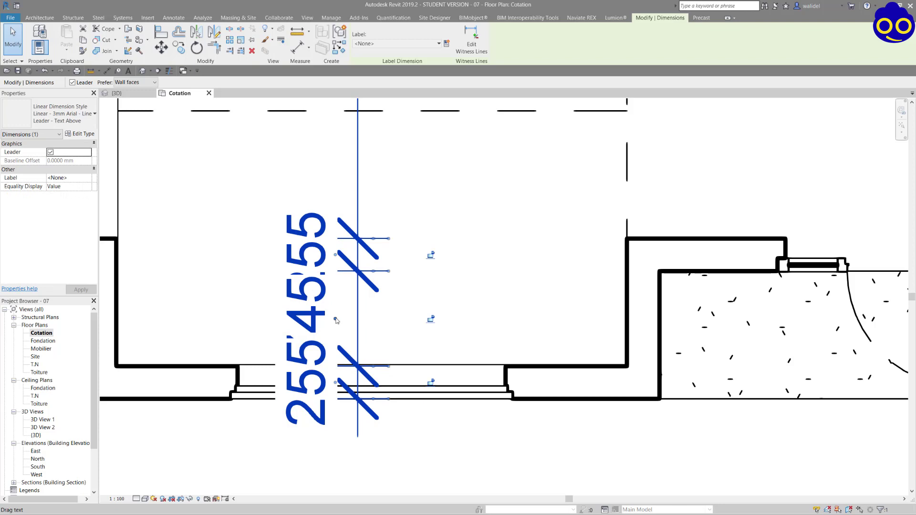
pyautogui.moveTo(336, 320)
pyautogui.mouseDown()
pyautogui.moveTo(253, 272)
pyautogui.moveTo(243, 288)
pyautogui.mouseUp()
pyautogui.click(432, 287)
pyautogui.scroll(-2, 439, 282)
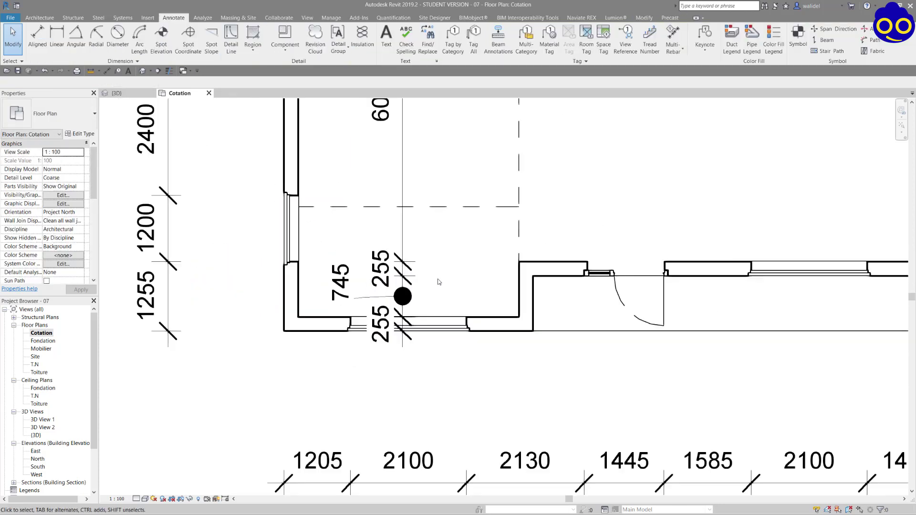
# - Set the Leader Tick Mark of the Linear - 3mm Arial - Line Leader - Text Above dimension type to Arrow Filled 15 Degree and apply it
pyautogui.scroll(-2, 439, 282)
pyautogui.scroll(2, 414, 292)
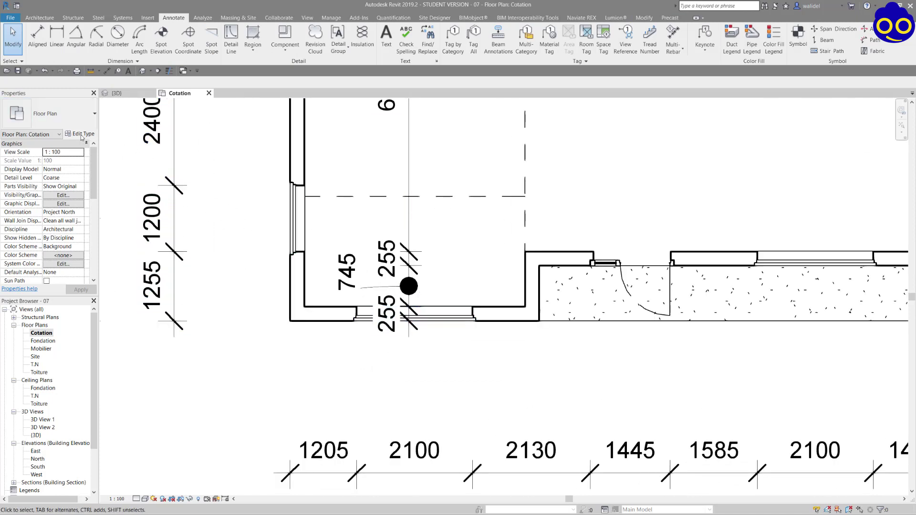
pyautogui.press('d')
pyautogui.press('i')
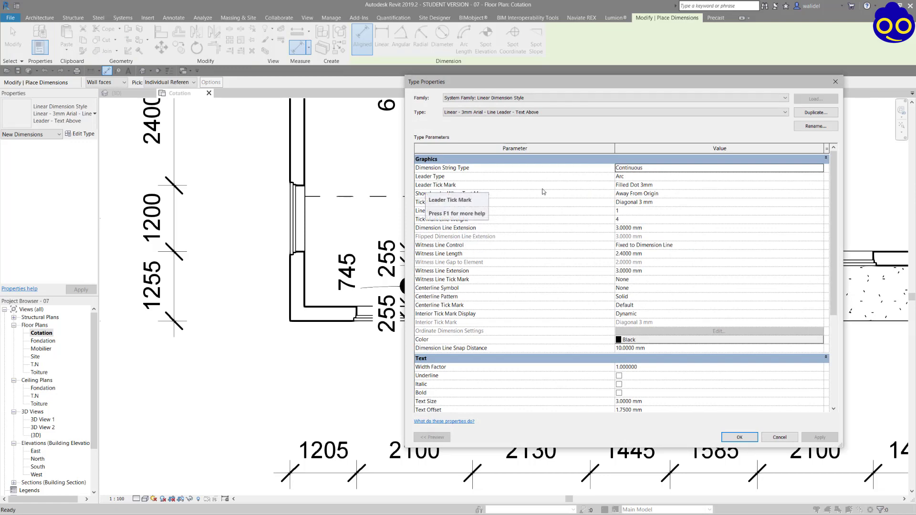
pyautogui.click(823, 186)
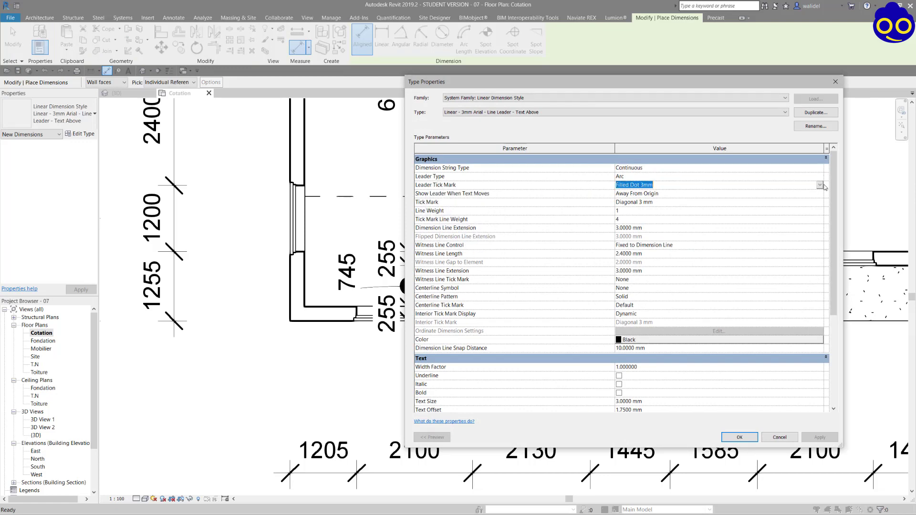
pyautogui.click(820, 185)
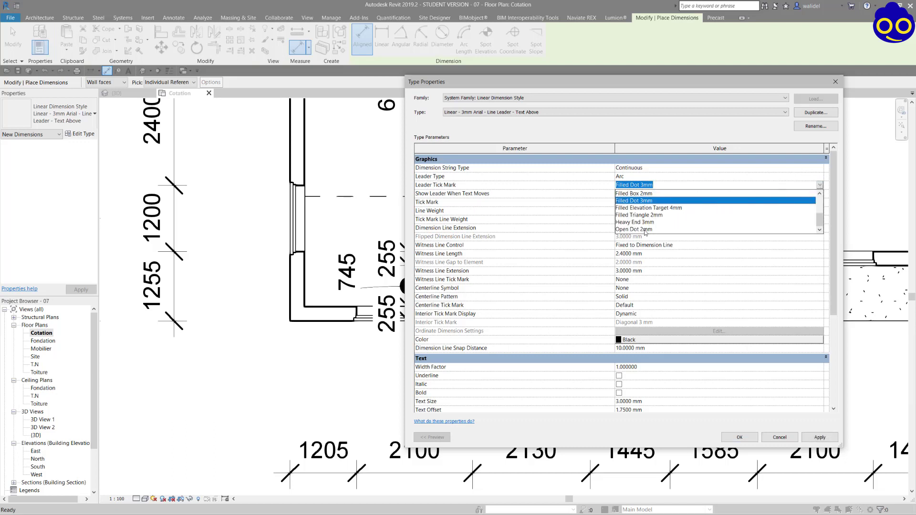
pyautogui.scroll(1, 673, 218)
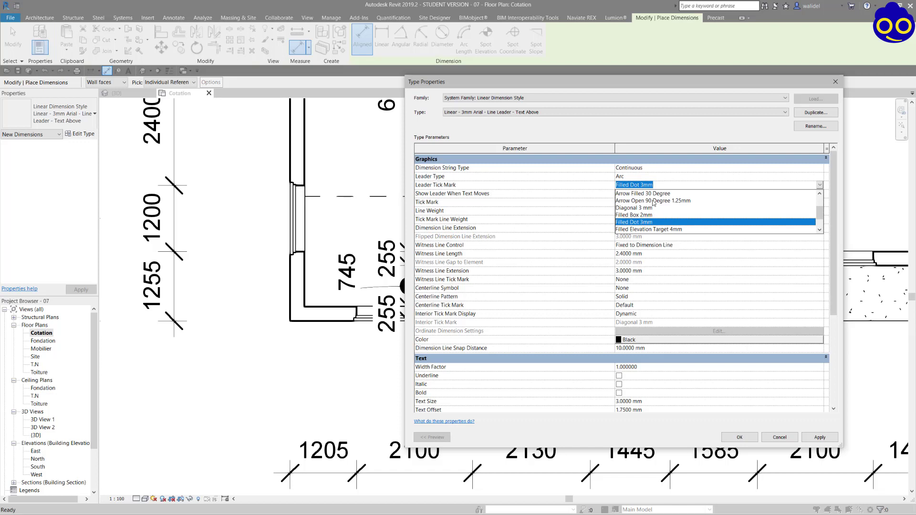
pyautogui.scroll(1, 654, 204)
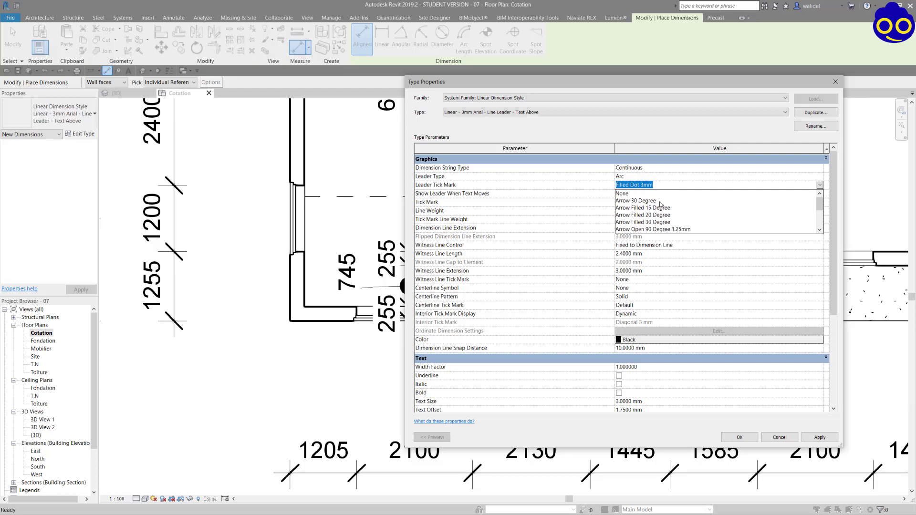
pyautogui.click(660, 201)
pyautogui.click(820, 437)
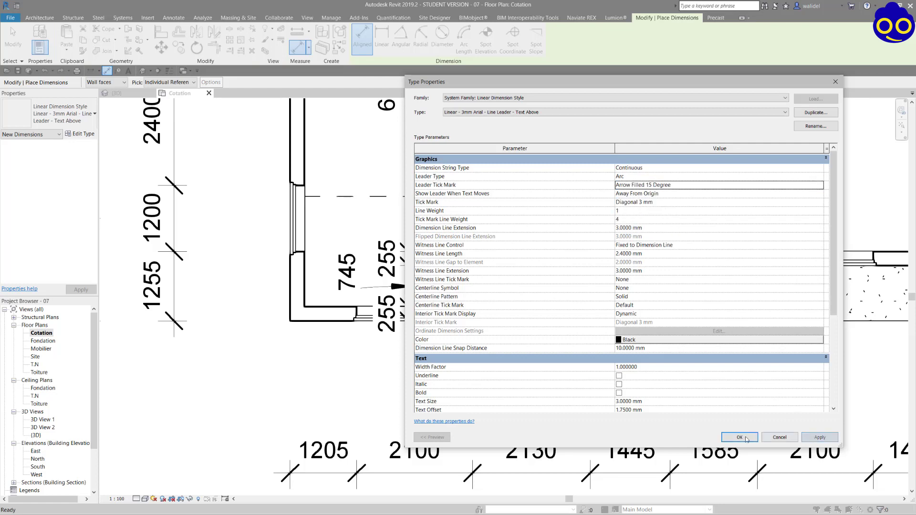
# - Accept the dimension type settings and add a horizontal chained aligned dimension across the front room, between the side walls' inner faces and the projecting bay's inner right face
pyautogui.click(739, 437)
pyautogui.scroll(-1, 420, 291)
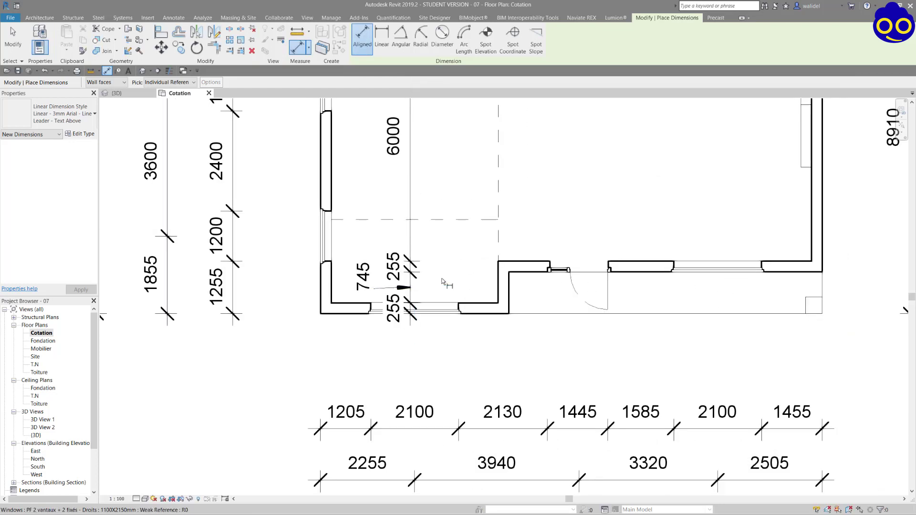
pyautogui.moveTo(409, 274); pyautogui.dragTo(384, 296, button='middle')
pyautogui.moveTo(434, 262); pyautogui.dragTo(392, 295, button='middle')
pyautogui.scroll(-4, 458, 287)
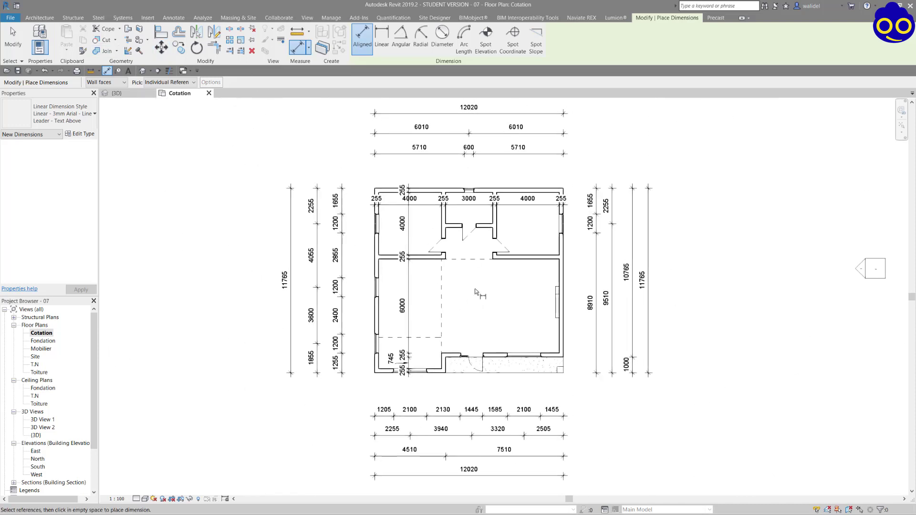
pyautogui.scroll(3, 477, 291)
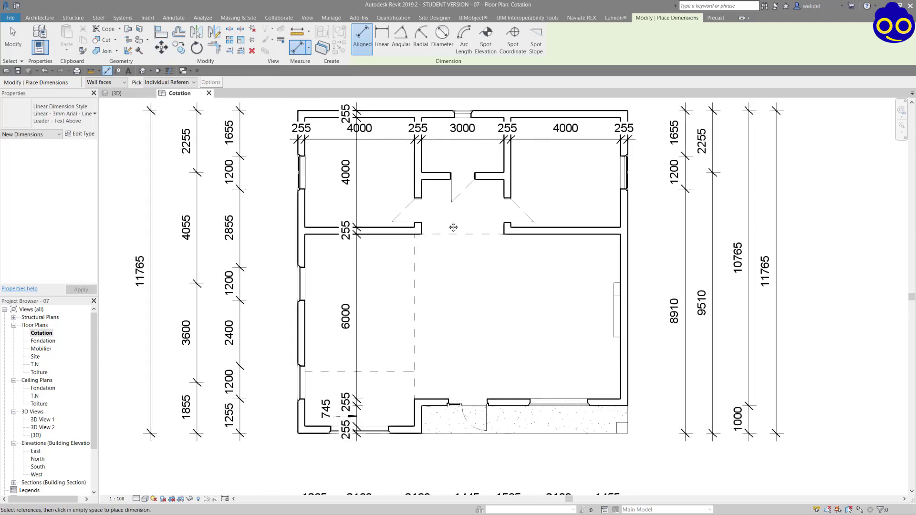
pyautogui.moveTo(453, 216); pyautogui.dragTo(453, 258, button='middle')
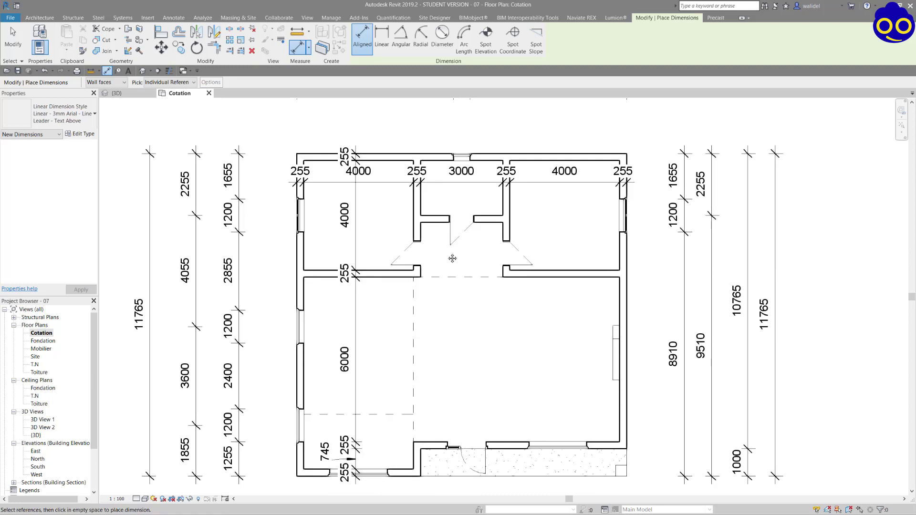
pyautogui.click(305, 298)
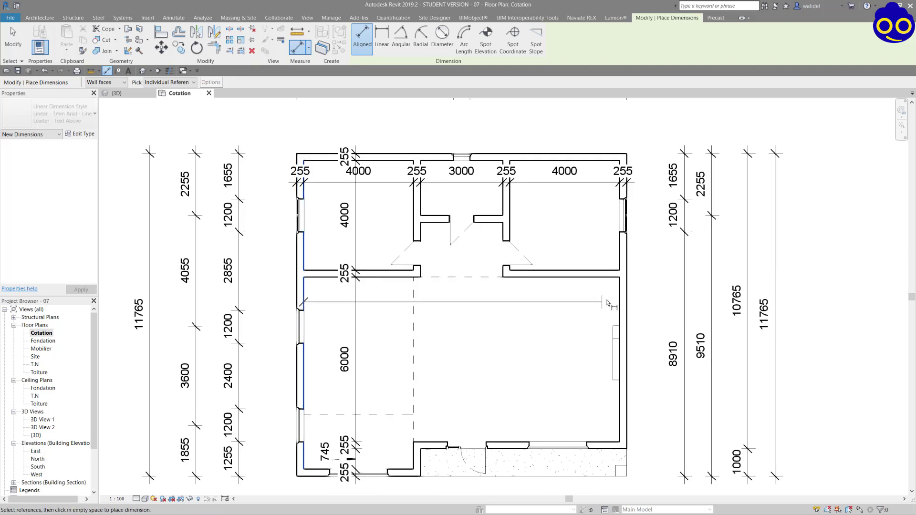
pyautogui.click(414, 447)
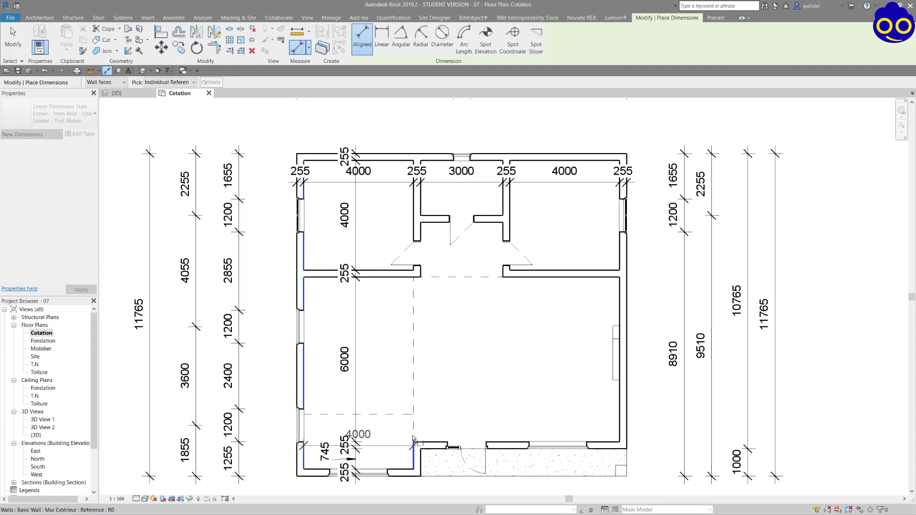
pyautogui.click(620, 312)
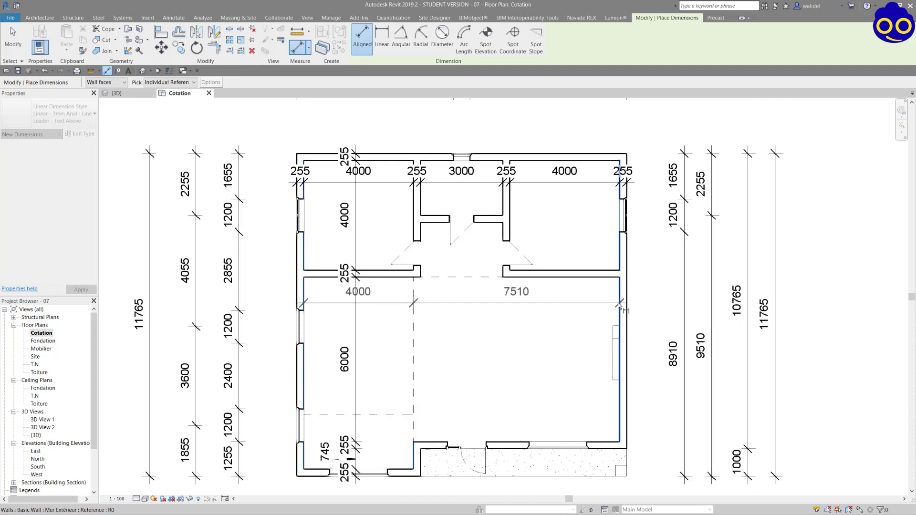
pyautogui.click(662, 314)
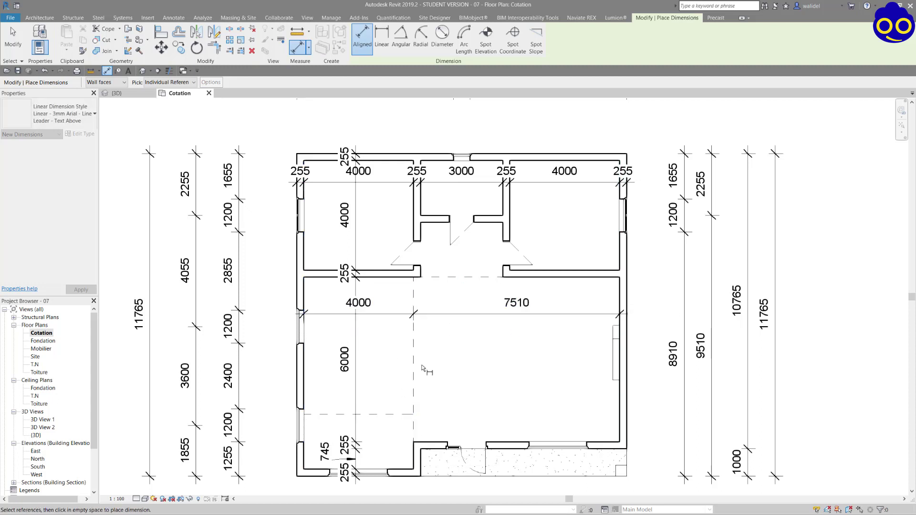
# - Add a vertical aligned dimension in the left part of the front room, from the interior wall to the projecting front wall's inner face
pyautogui.moveTo(503, 338); pyautogui.dragTo(486, 315, button='middle')
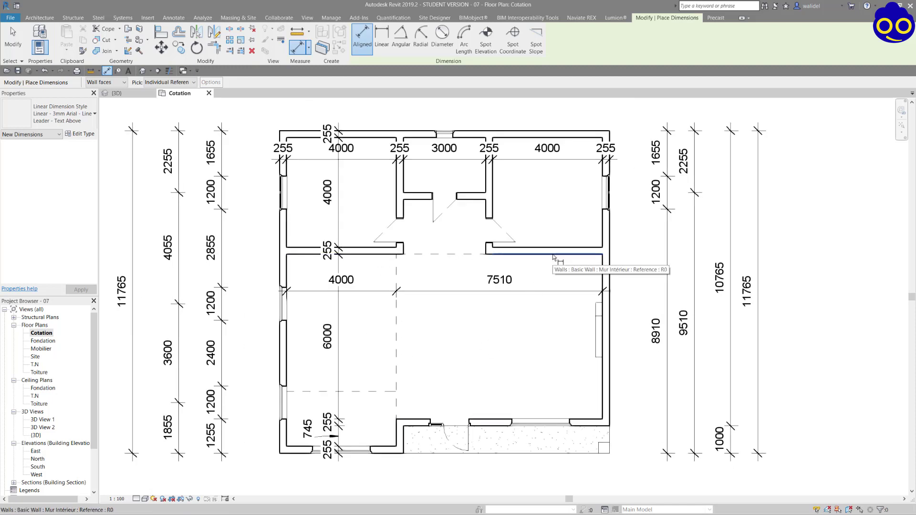
pyautogui.click(385, 257)
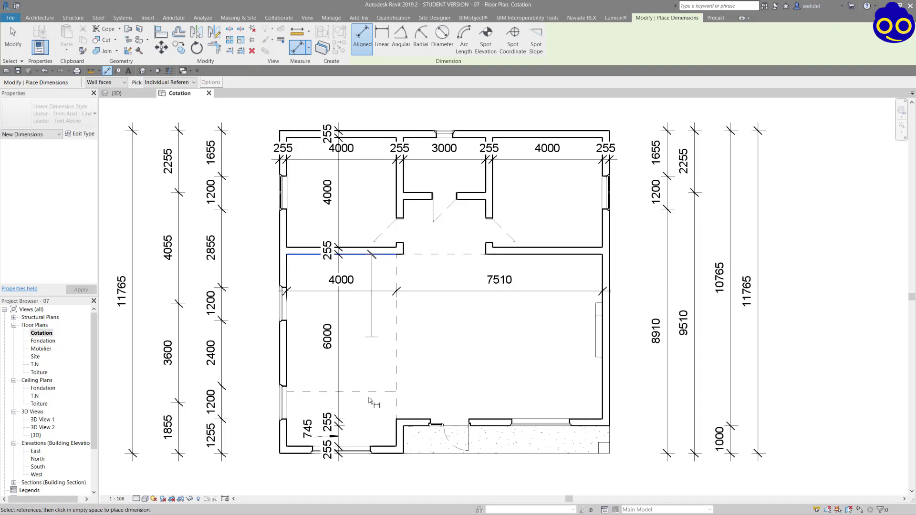
pyautogui.click(384, 447)
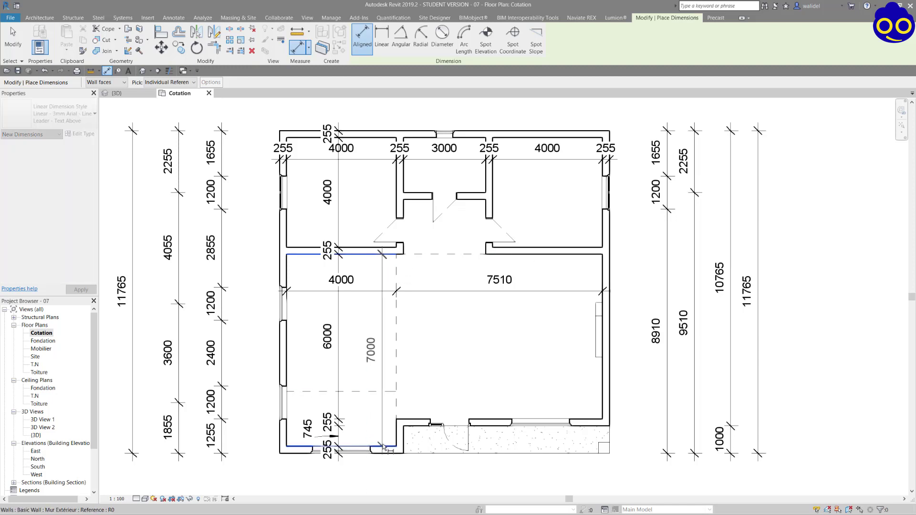
pyautogui.click(382, 326)
# - Add an overall horizontal aligned dimension across the front room between the inner faces of the left and right exterior walls
pyautogui.scroll(-1, 488, 350)
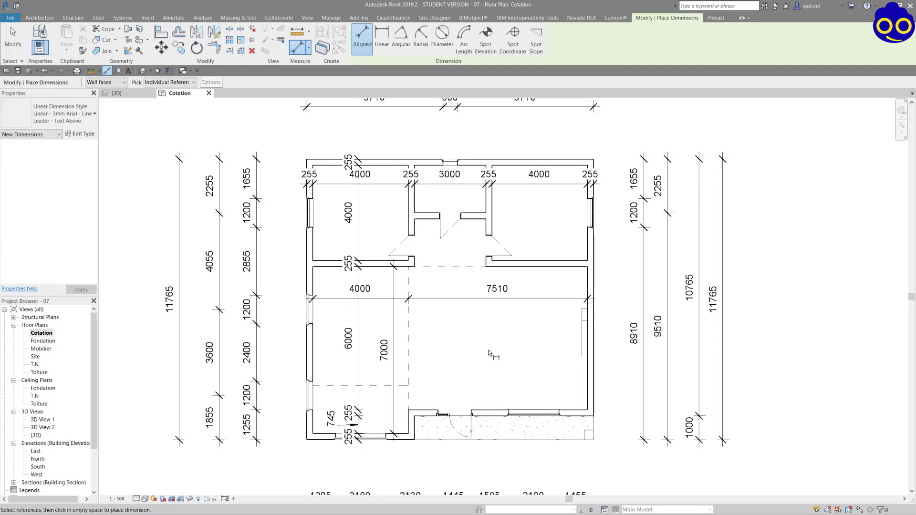
pyautogui.click(313, 365)
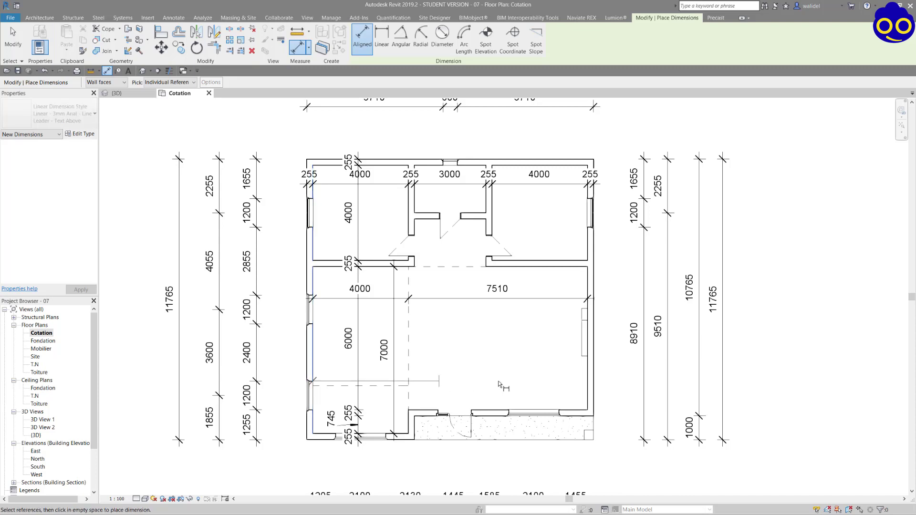
pyautogui.click(588, 379)
pyautogui.click(618, 374)
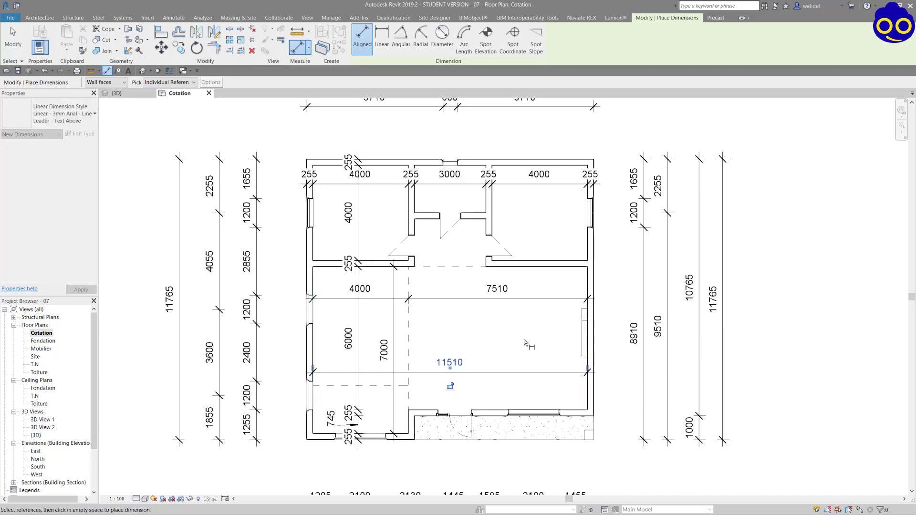
# - Try a vertical chained dimension from the rear wall's inner face through both faces of the small central room's partition, and undo it
pyautogui.scroll(3, 517, 261)
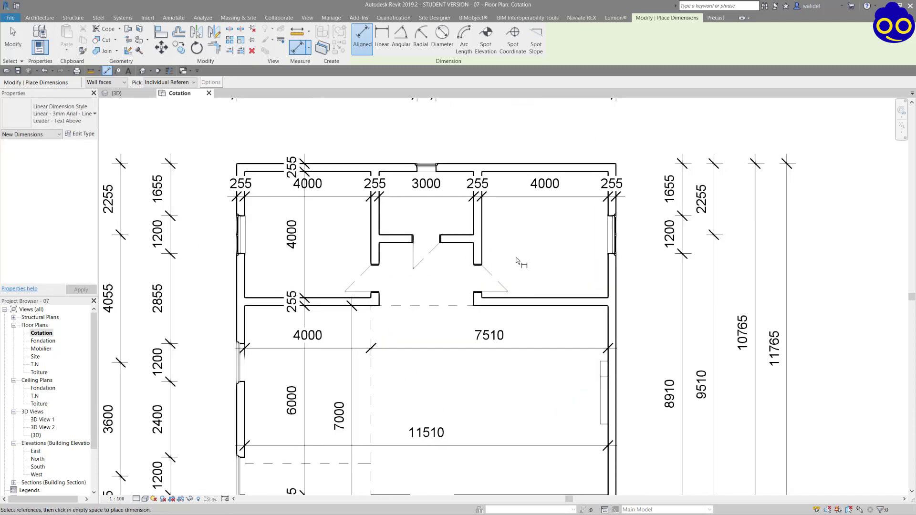
pyautogui.scroll(-4, 440, 307)
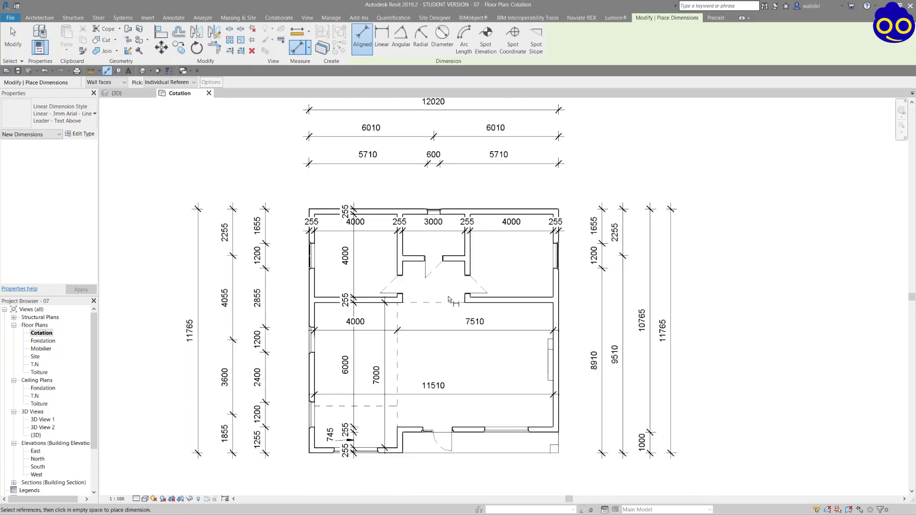
pyautogui.scroll(3, 417, 229)
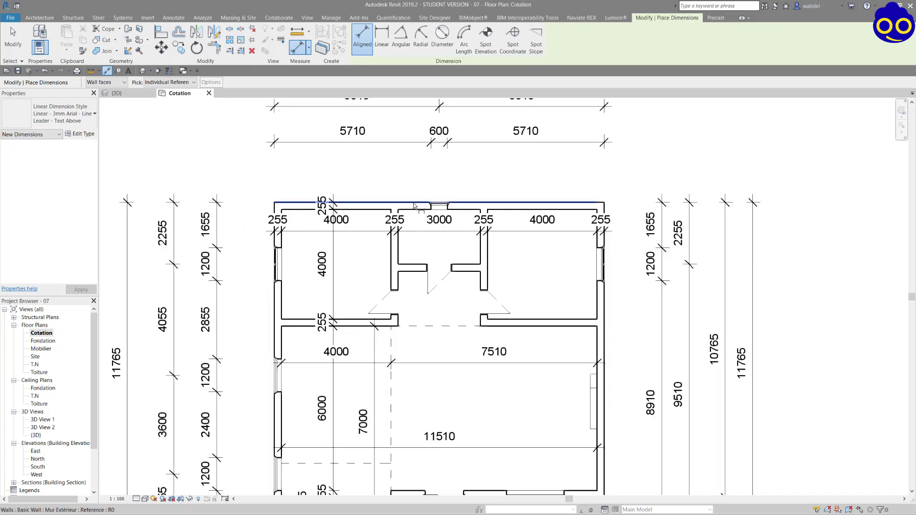
pyautogui.click(411, 210)
pyautogui.click(413, 264)
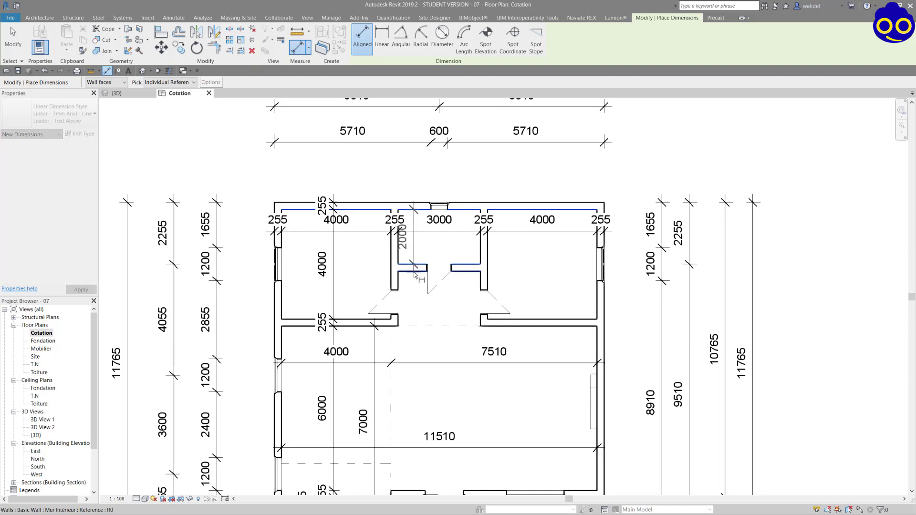
pyautogui.click(414, 272)
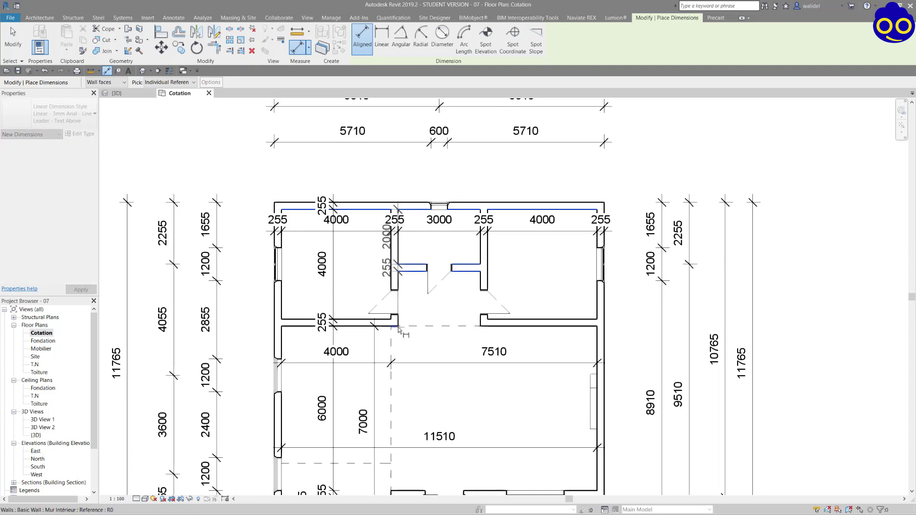
pyautogui.click(416, 332)
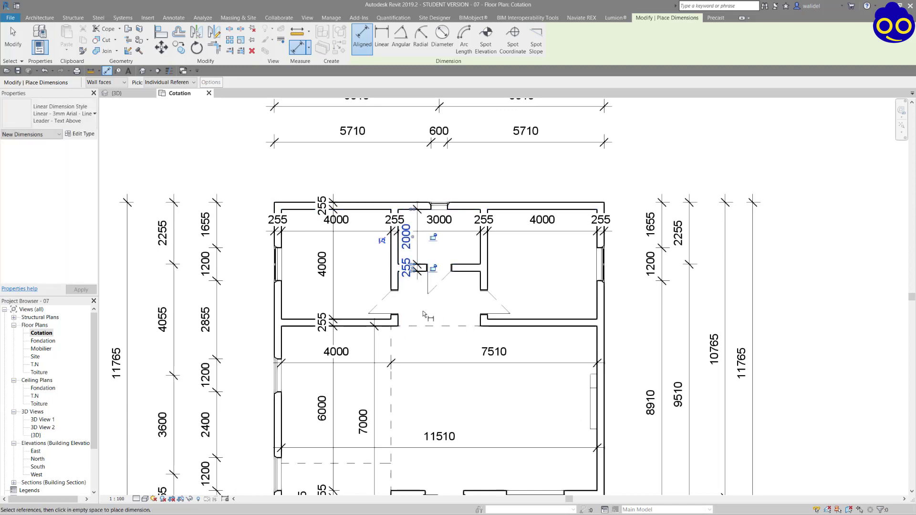
pyautogui.hotkey('ctrl', 'z')
pyautogui.scroll(3, 415, 210)
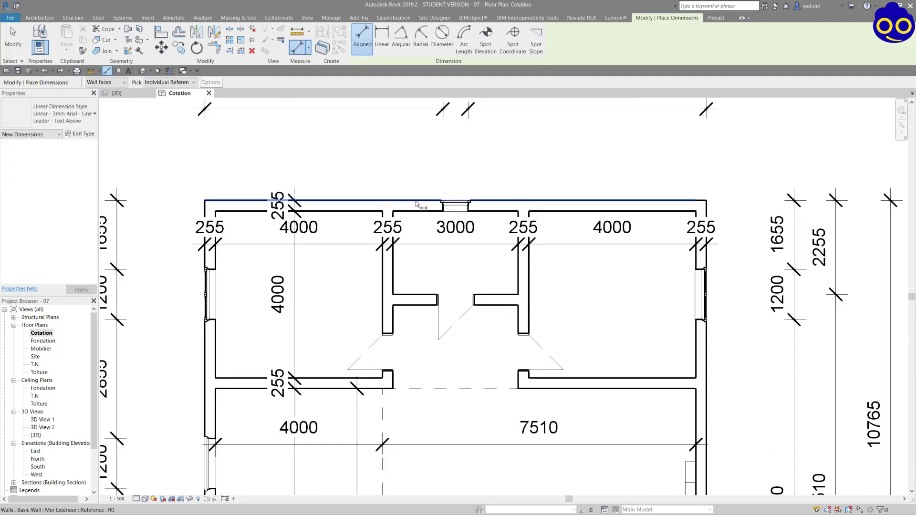
pyautogui.click(415, 202)
pyautogui.click(415, 211)
pyautogui.click(422, 295)
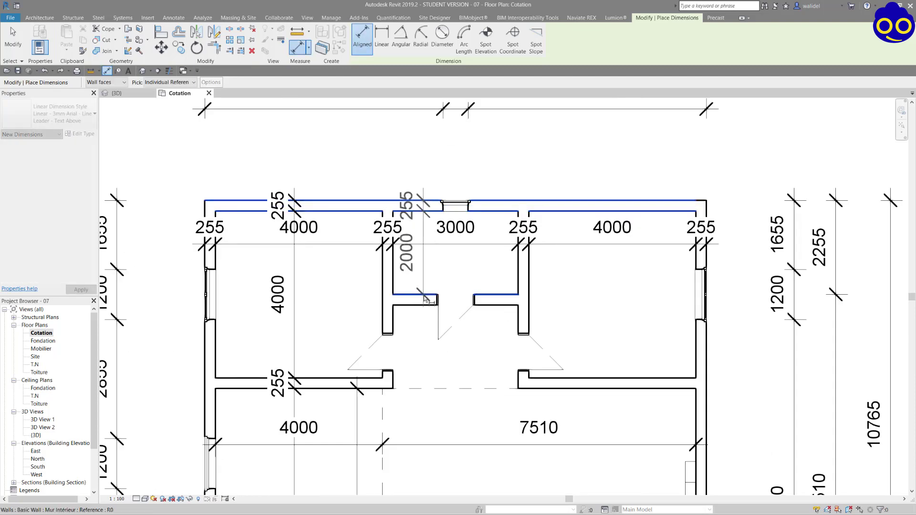
pyautogui.click(426, 306)
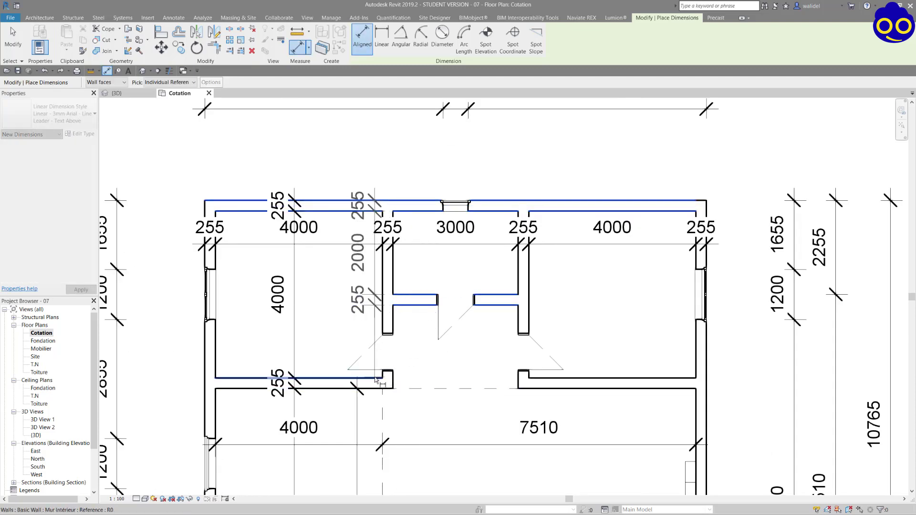
pyautogui.click(375, 378)
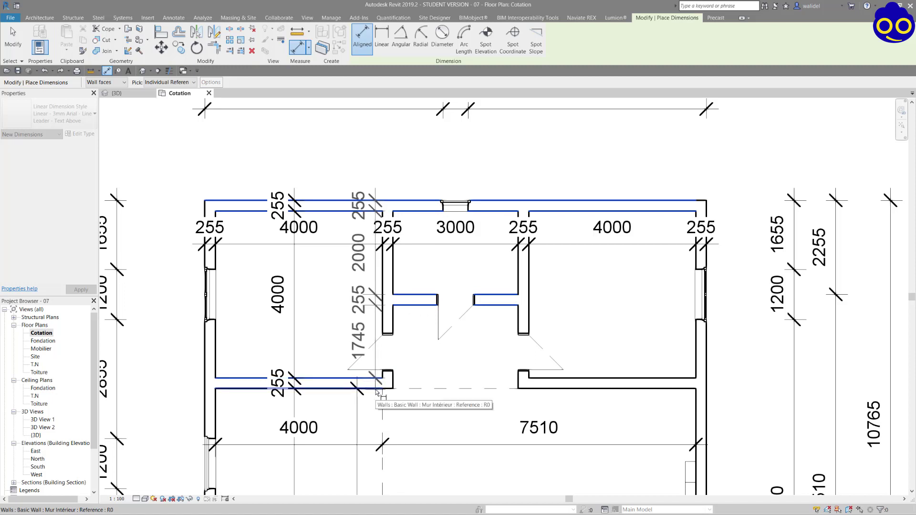
pyautogui.press('Escape')
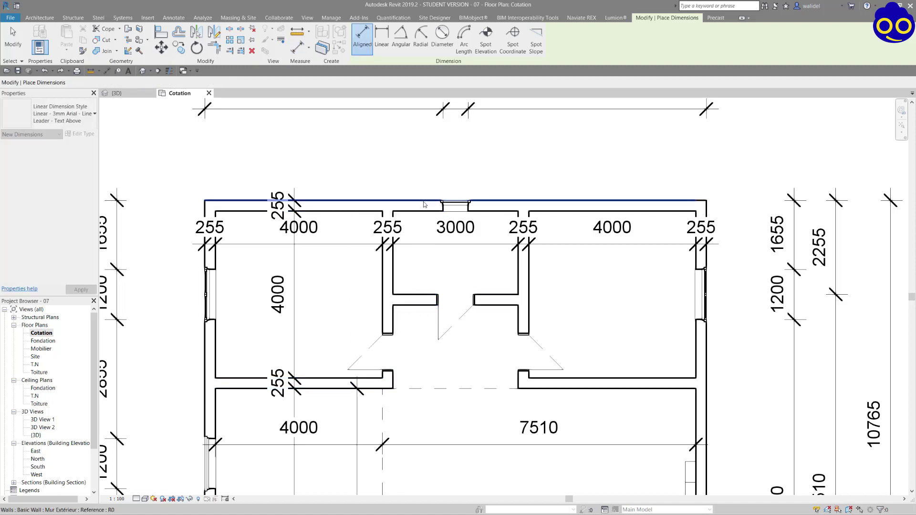
# - Add a vertical chained aligned dimension through the central room and hallway, across both rear wall faces, both partition faces and the interior wall's front face
pyautogui.click(420, 201)
pyautogui.click(420, 212)
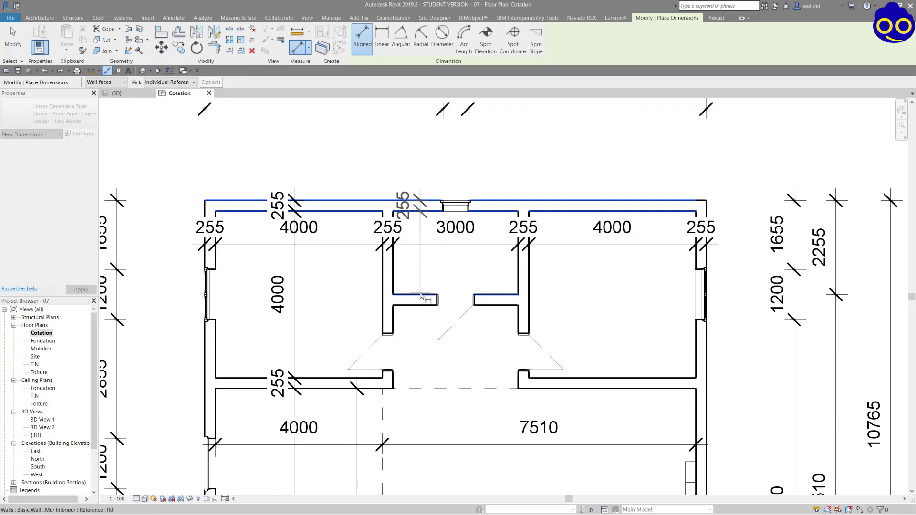
pyautogui.click(424, 295)
pyautogui.click(424, 306)
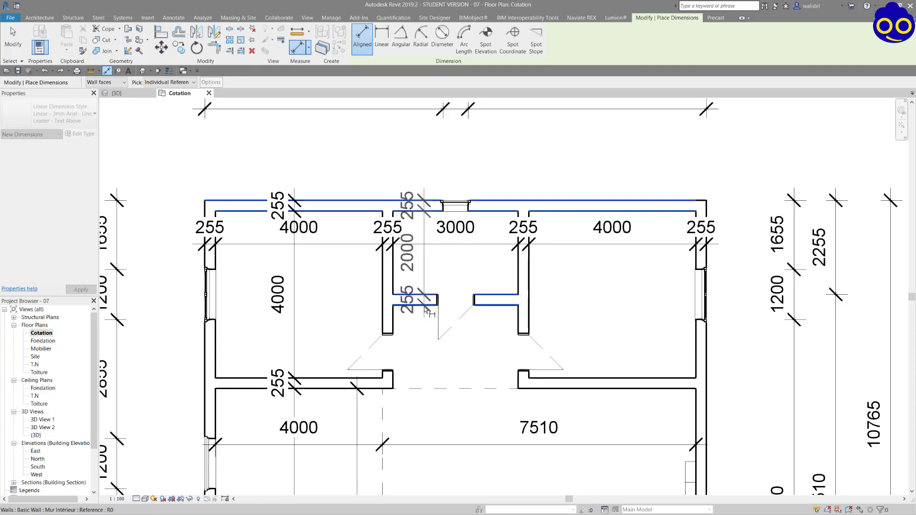
pyautogui.click(389, 391)
pyautogui.scroll(-5, 392, 389)
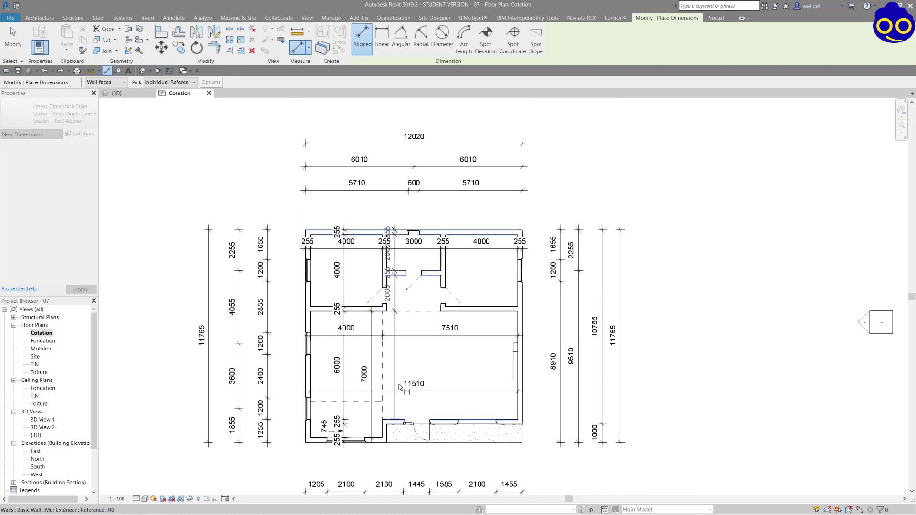
pyautogui.click(401, 356)
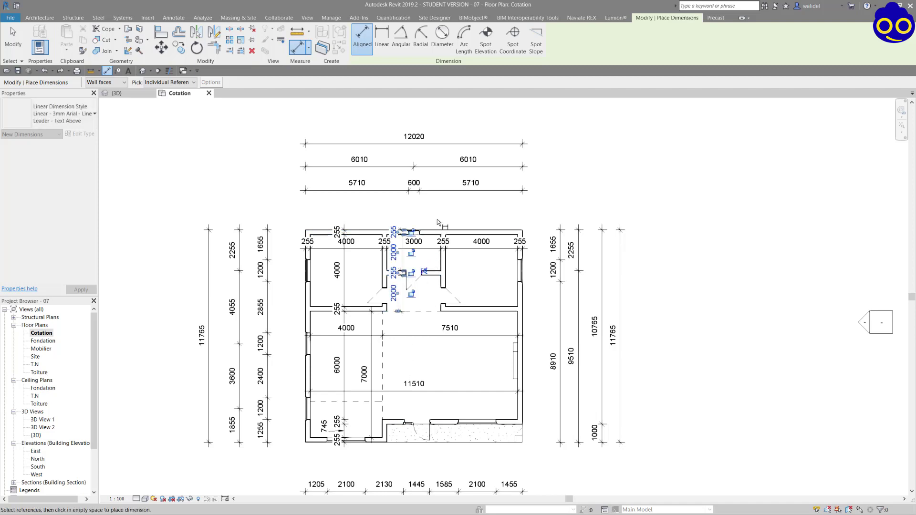
# - Examine the interior dimension chains across the rear rooms, hallway and front room for completeness
pyautogui.scroll(2, 434, 220)
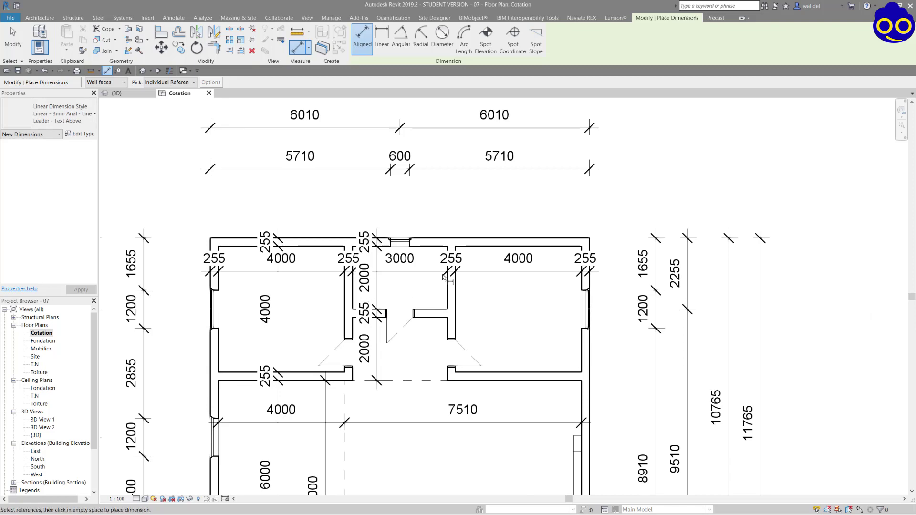
pyautogui.scroll(-3, 446, 279)
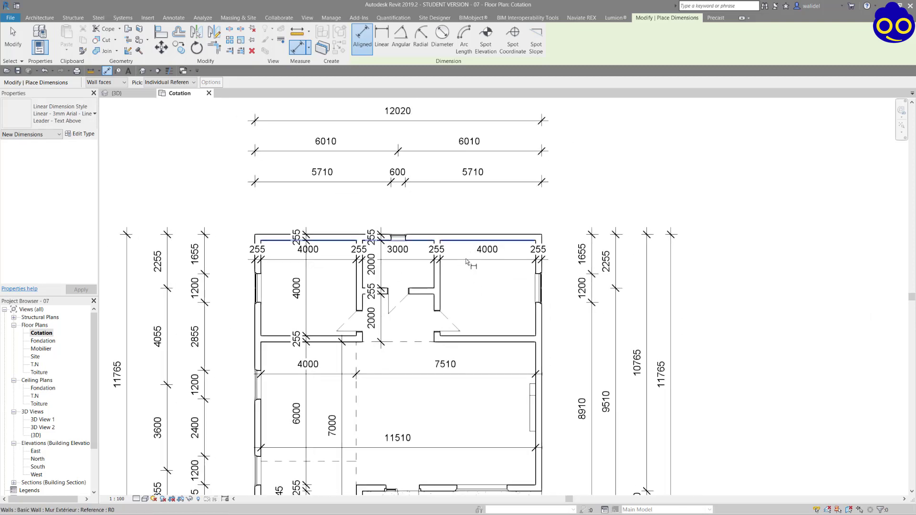
pyautogui.moveTo(496, 275); pyautogui.dragTo(498, 225, button='middle')
pyautogui.scroll(-2, 513, 292)
pyautogui.scroll(1, 479, 368)
pyautogui.moveTo(457, 361); pyautogui.dragTo(518, 369, button='middle')
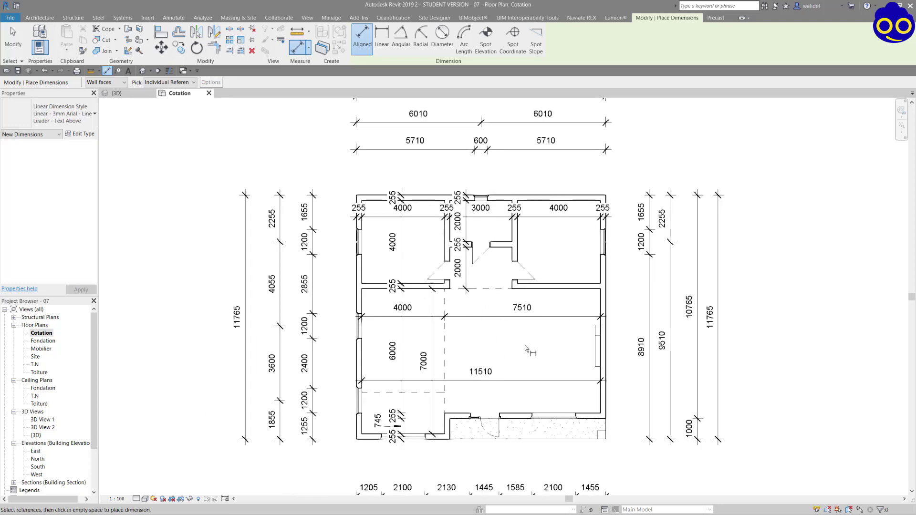
pyautogui.scroll(1, 444, 399)
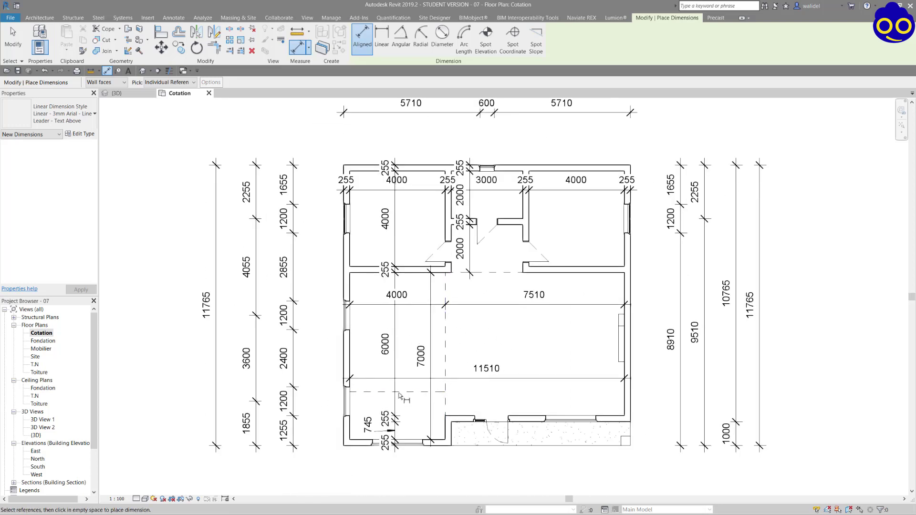
pyautogui.scroll(2, 423, 395)
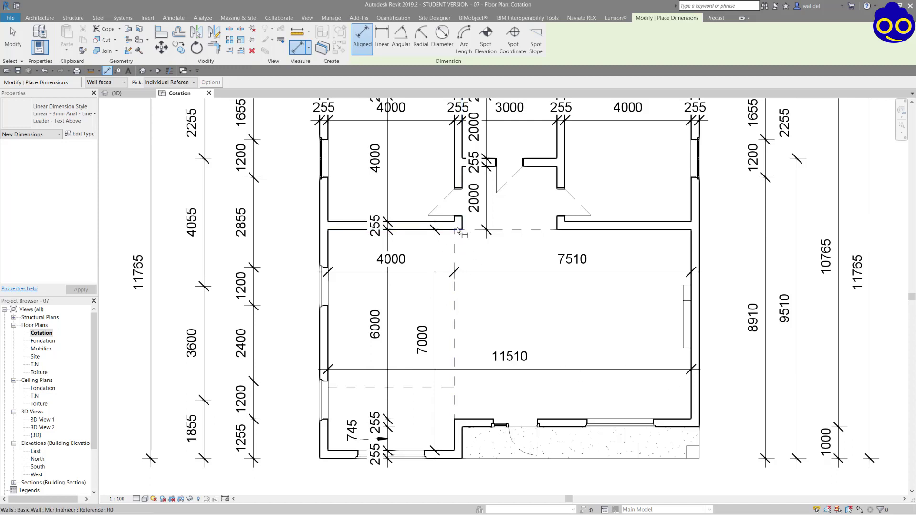
pyautogui.scroll(-2, 466, 265)
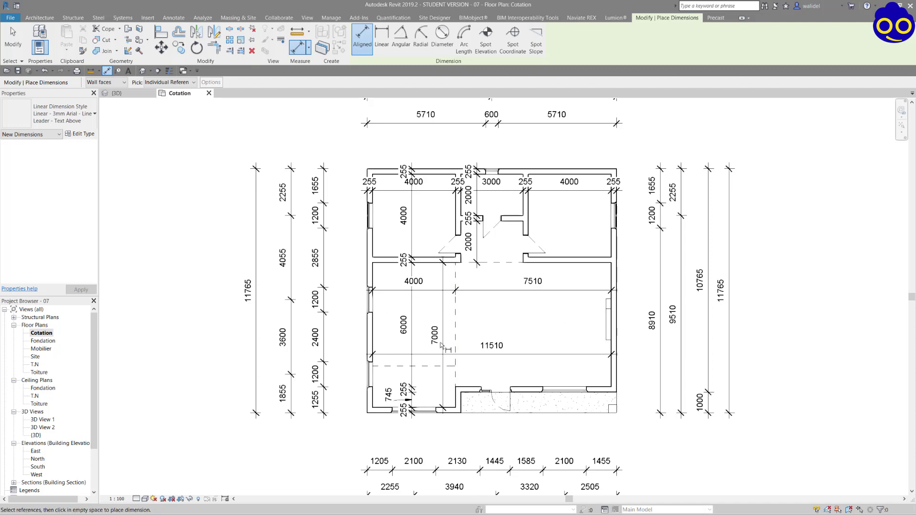
pyautogui.scroll(-3, 501, 326)
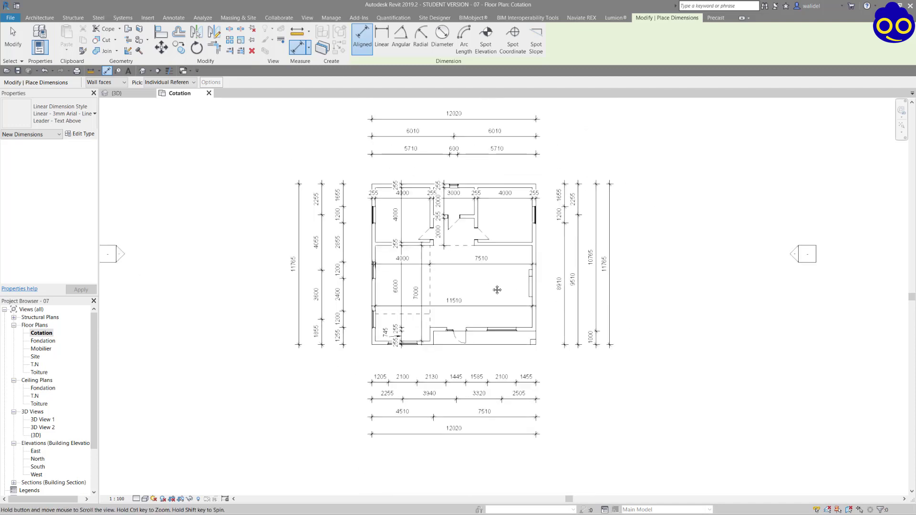
pyautogui.moveTo(535, 301); pyautogui.dragTo(562, 311, button='middle')
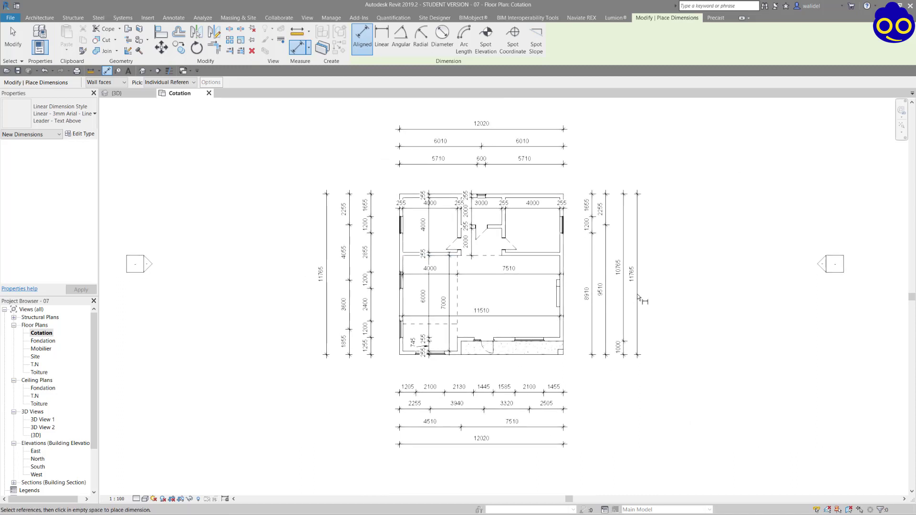
pyautogui.moveTo(639, 297); pyautogui.dragTo(660, 301, button='middle')
pyautogui.scroll(1, 503, 282)
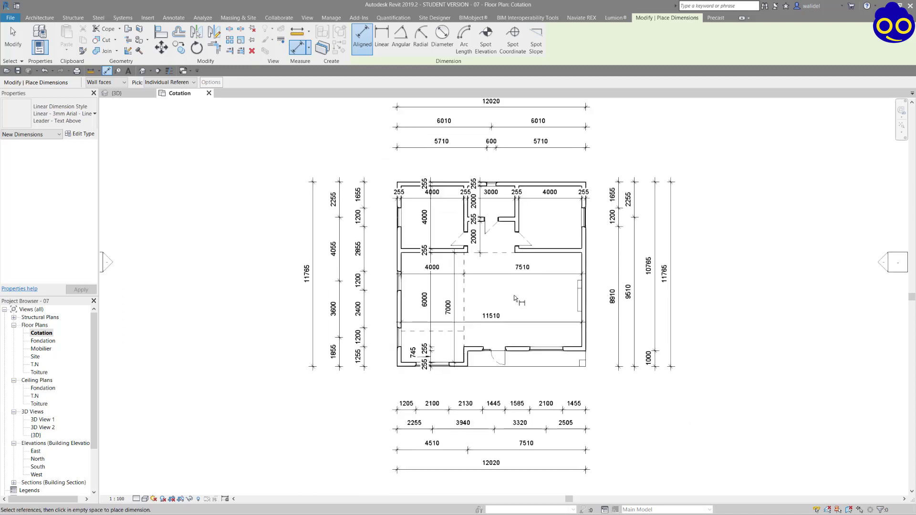
pyautogui.scroll(-1, 514, 295)
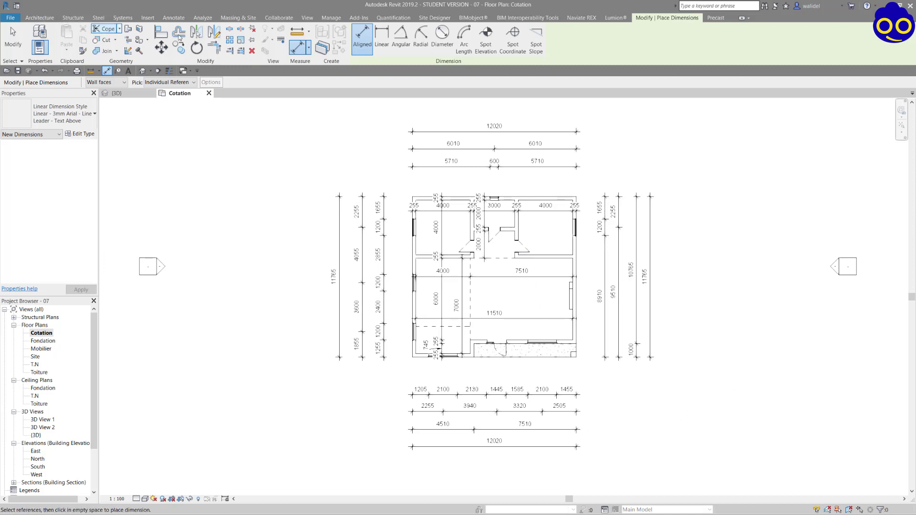
# - Load the Flèche - 07 north arrow symbol from the Flèches du Nord folder of the France Annotations library
pyautogui.click(173, 17)
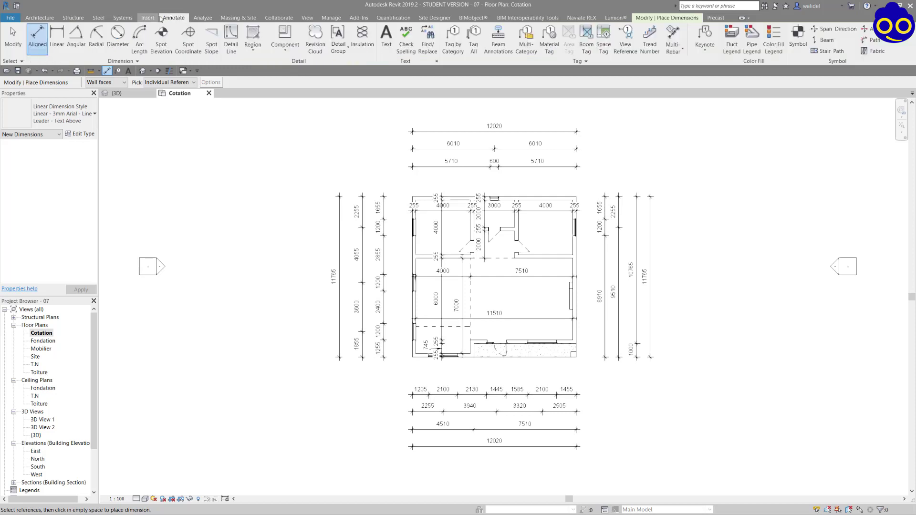
pyautogui.click(798, 34)
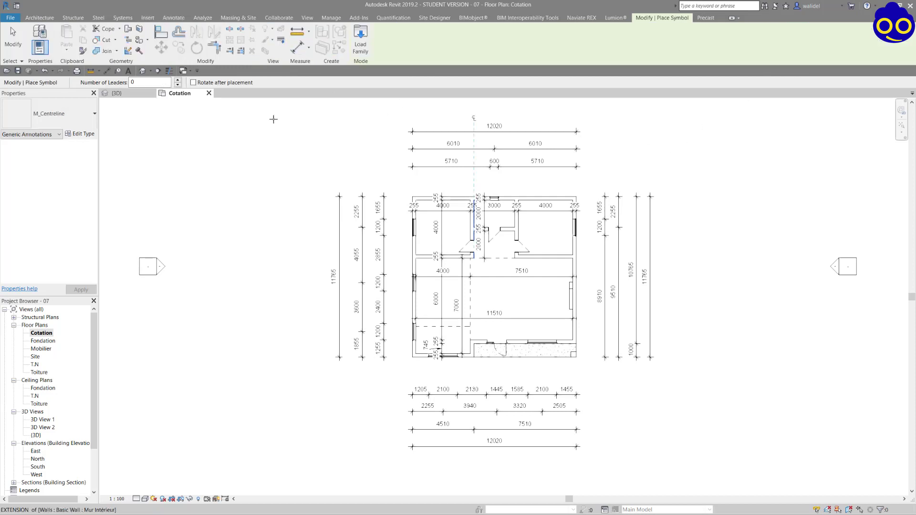
pyautogui.click(62, 120)
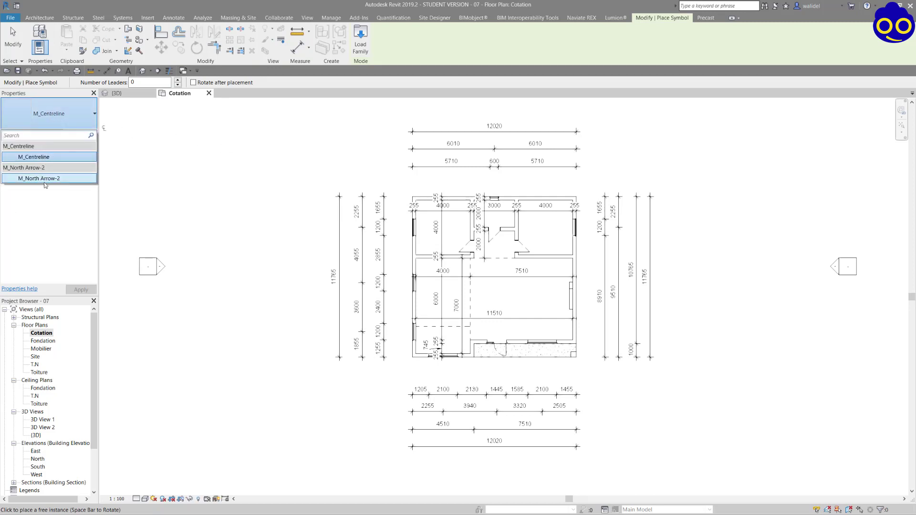
pyautogui.click(361, 37)
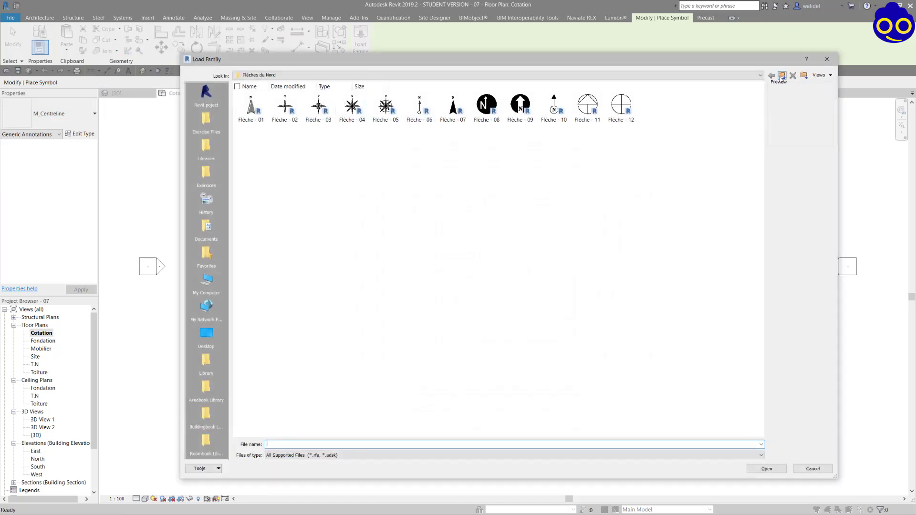
pyautogui.click(782, 75)
pyautogui.click(782, 76)
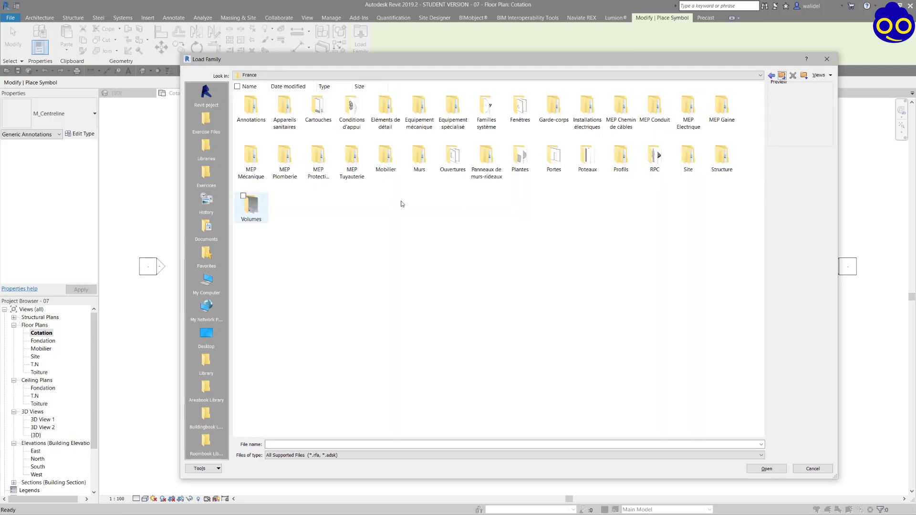
pyautogui.doubleClick(254, 106)
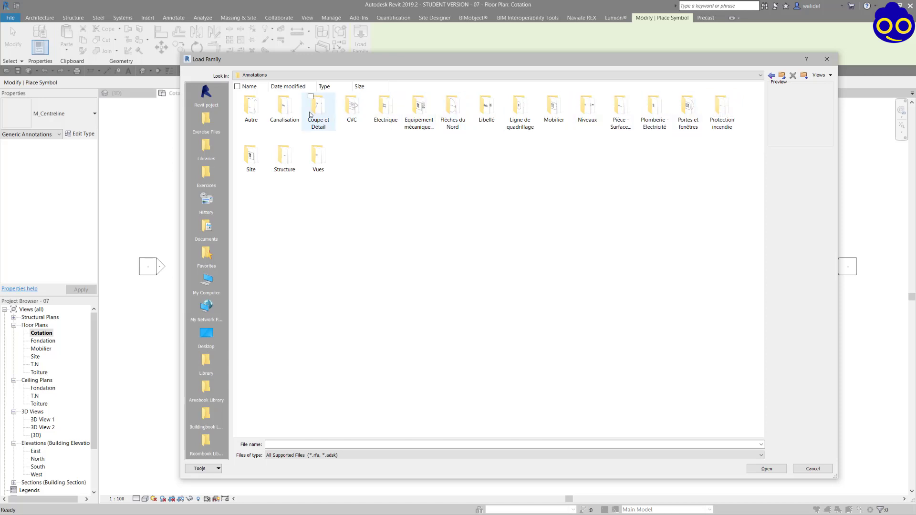
pyautogui.doubleClick(457, 115)
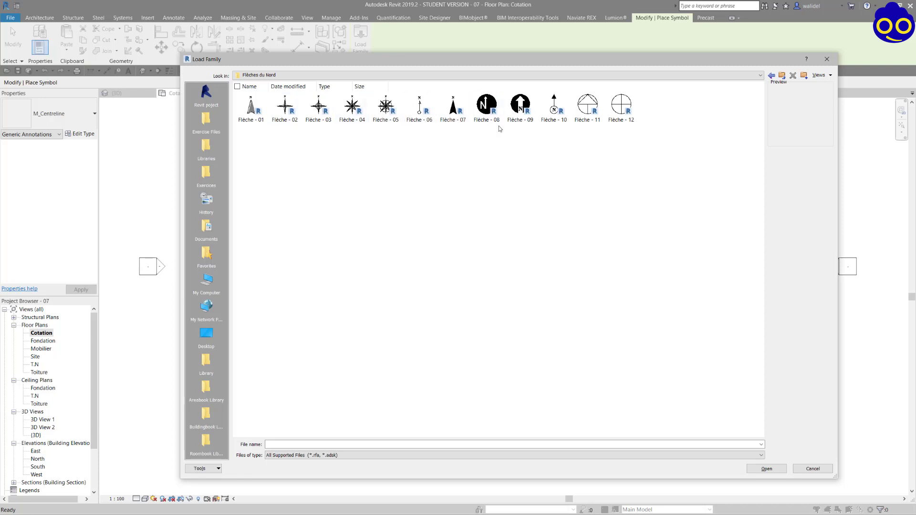
pyautogui.click(462, 111)
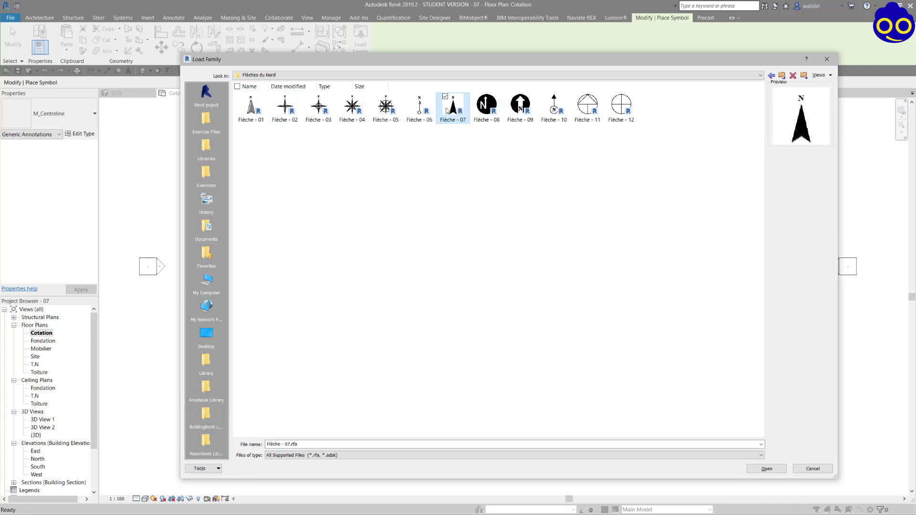
pyautogui.doubleClick(447, 111)
# - Place one Flèche - 07 north arrow outside the dimensions, beyond the plan's lower-right corner, and end symbol placement
pyautogui.moveTo(683, 421); pyautogui.dragTo(598, 332, button='middle')
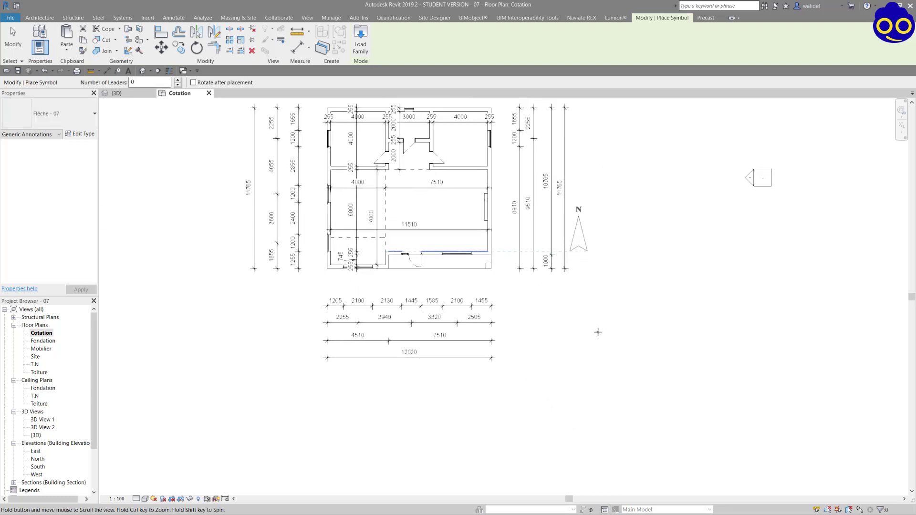
pyautogui.click(600, 357)
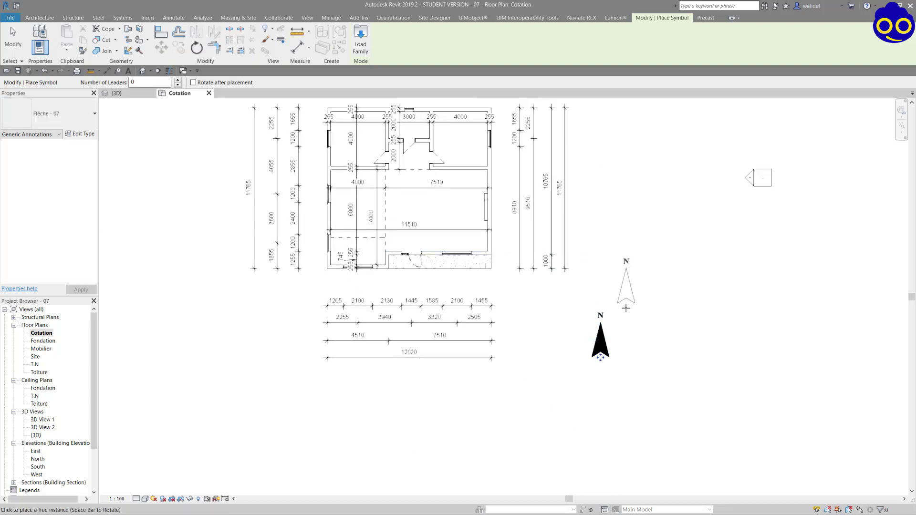
pyautogui.scroll(-4, 603, 362)
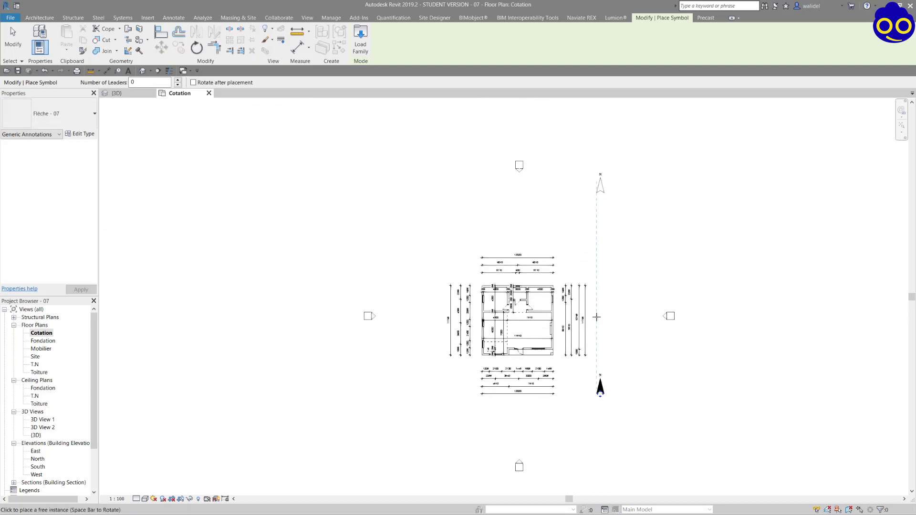
pyautogui.scroll(2, 596, 381)
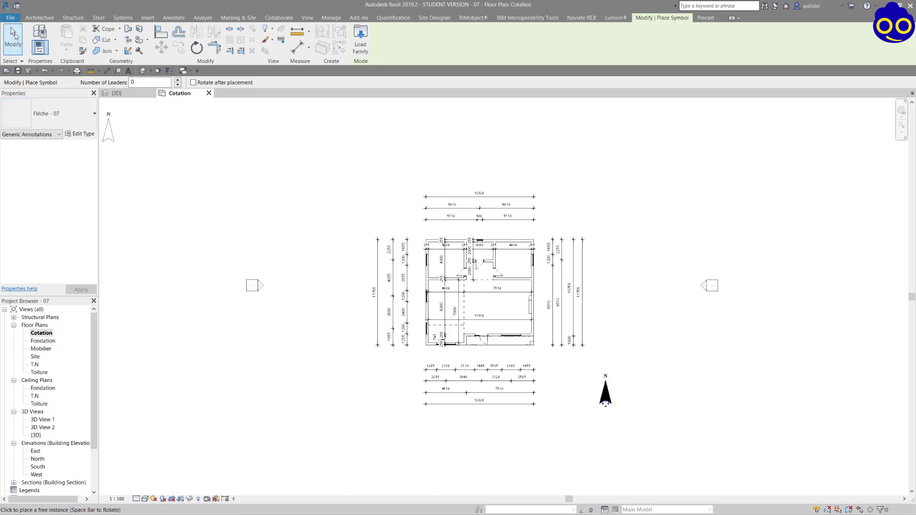
pyautogui.click(14, 34)
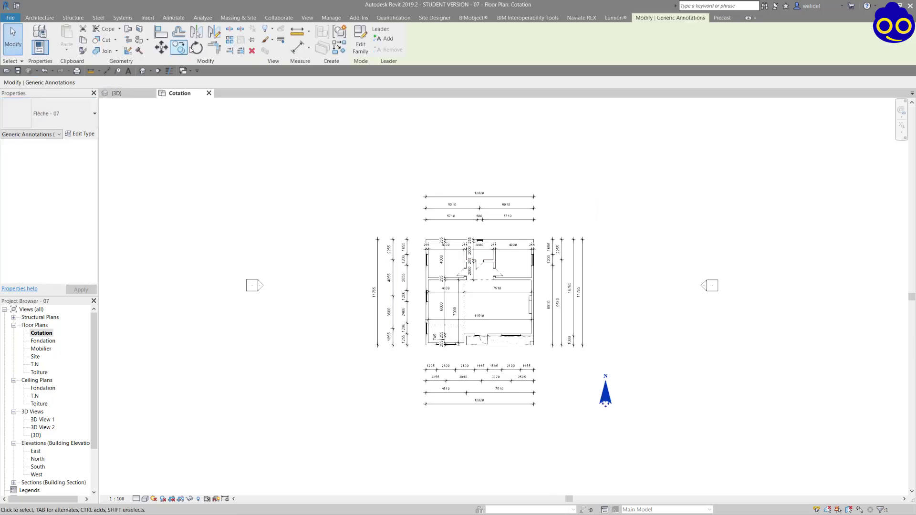
# - Try to rotate the north arrow counterclockwise about its centre, and undo the rotation
pyautogui.click(195, 48)
pyautogui.click(730, 392)
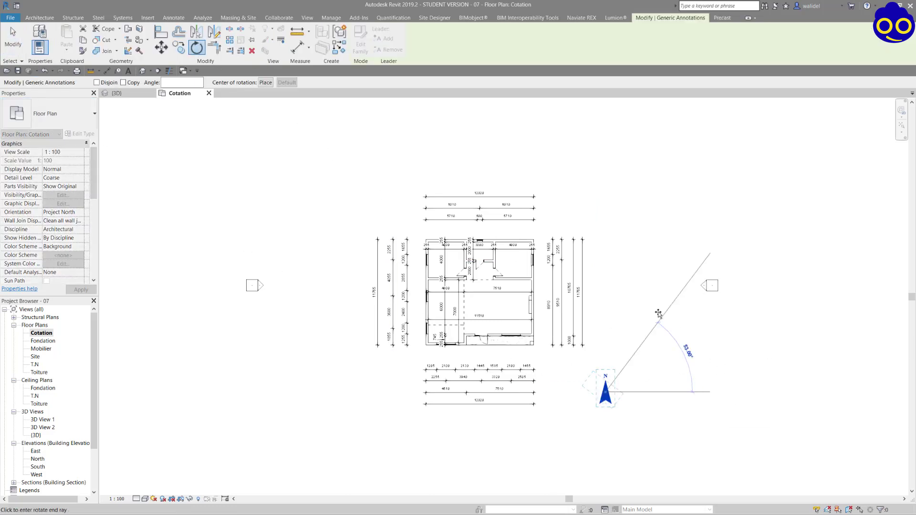
pyautogui.click(669, 291)
pyautogui.press('Escape')
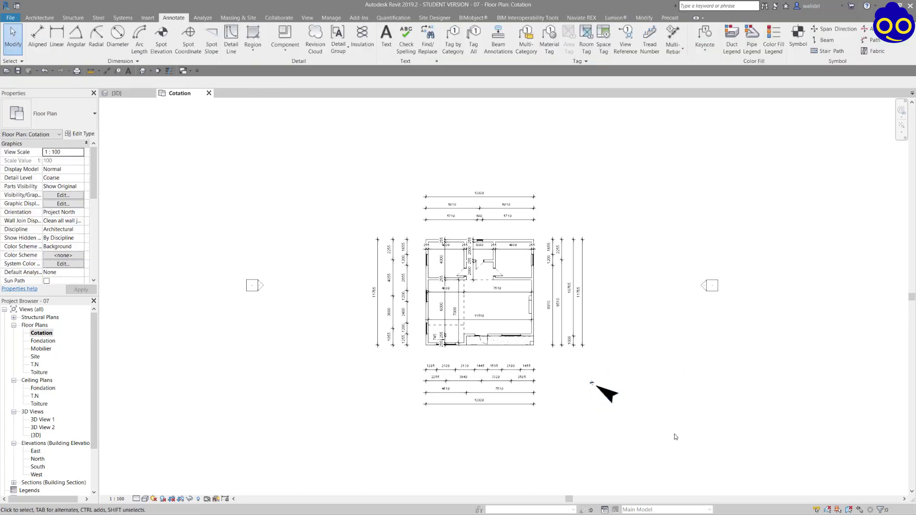
pyautogui.hotkey('ctrl', 'z')
pyautogui.scroll(-2, 582, 224)
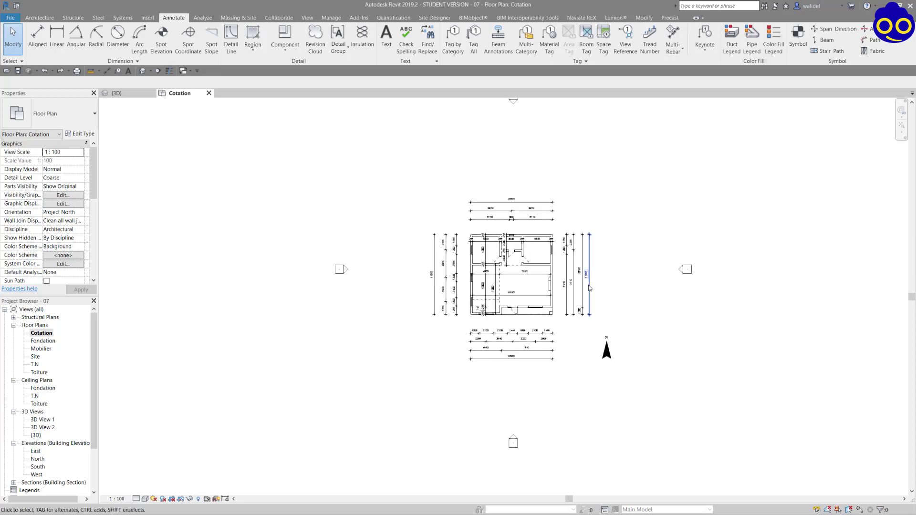
pyautogui.scroll(1, 590, 287)
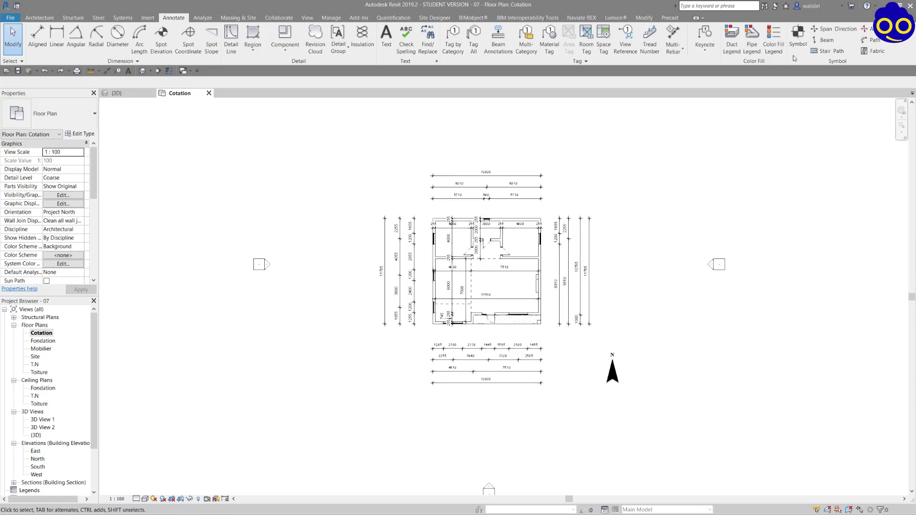
pyautogui.click(798, 37)
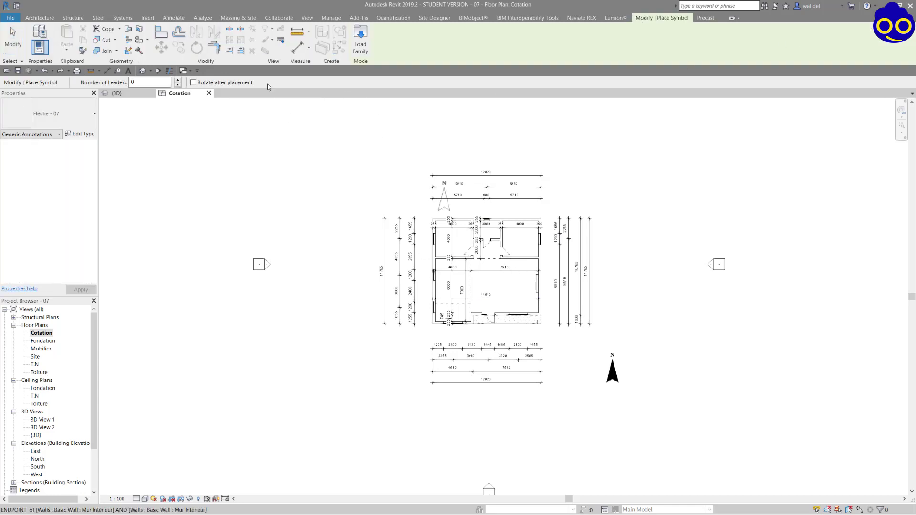
pyautogui.click(13, 38)
pyautogui.scroll(2, 539, 342)
pyautogui.moveTo(597, 349); pyautogui.dragTo(684, 356, button='middle')
pyautogui.scroll(2, 595, 269)
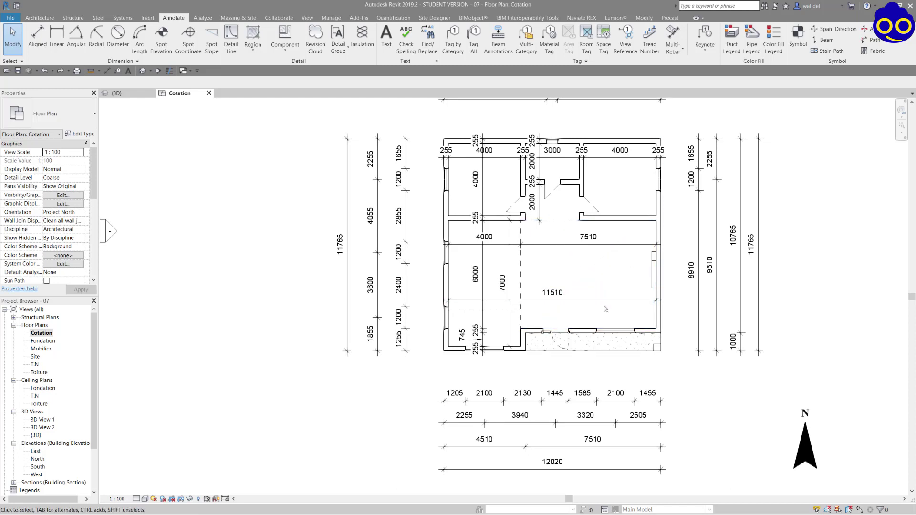
pyautogui.scroll(-4, 605, 309)
pyautogui.moveTo(605, 308); pyautogui.dragTo(539, 324, button='middle')
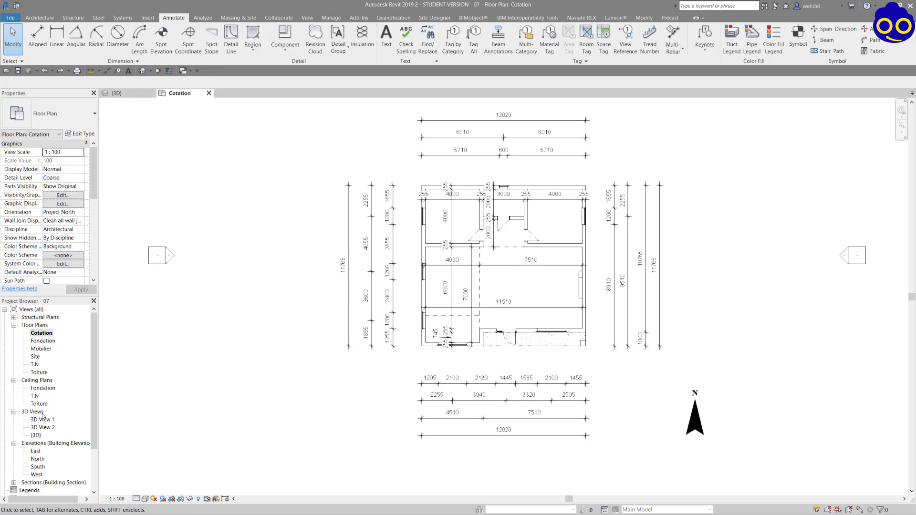
# - Open the Section 1 building section view
pyautogui.scroll(-1, 37, 452)
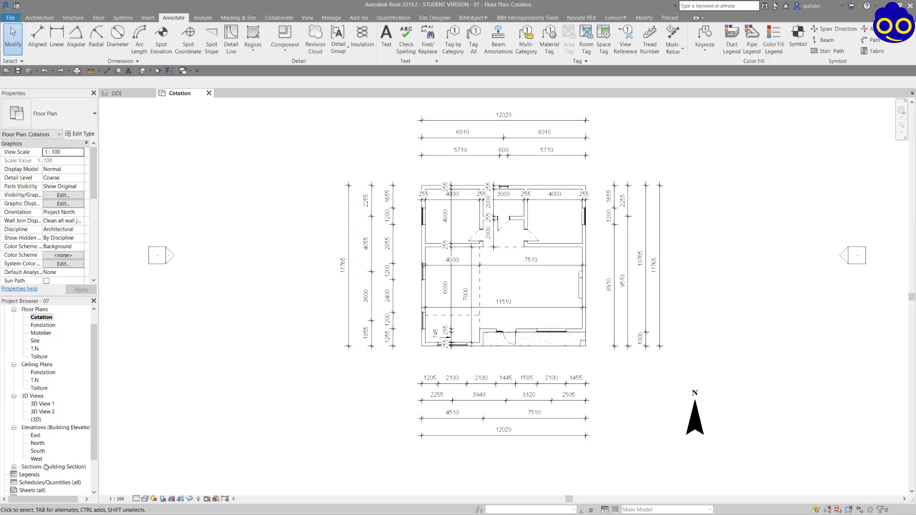
pyautogui.click(14, 467)
pyautogui.doubleClick(41, 475)
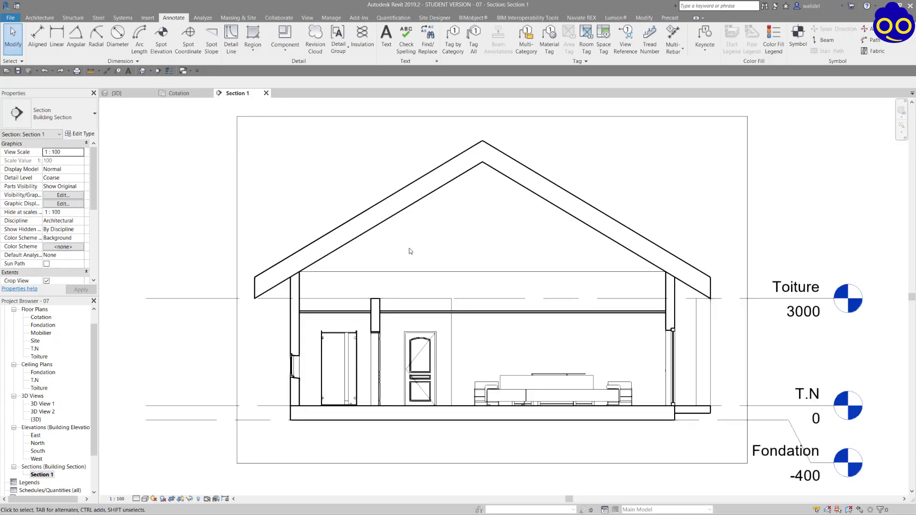
pyautogui.moveTo(442, 276); pyautogui.dragTo(430, 321, button='middle')
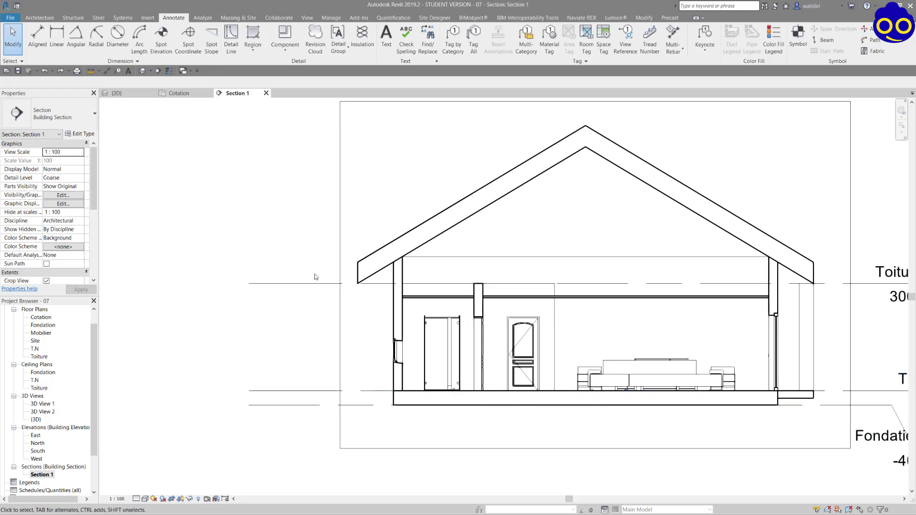
# - Place a spot elevation with a shouldered leader on the Toiture level line, outside the left eave of the section
pyautogui.click(160, 48)
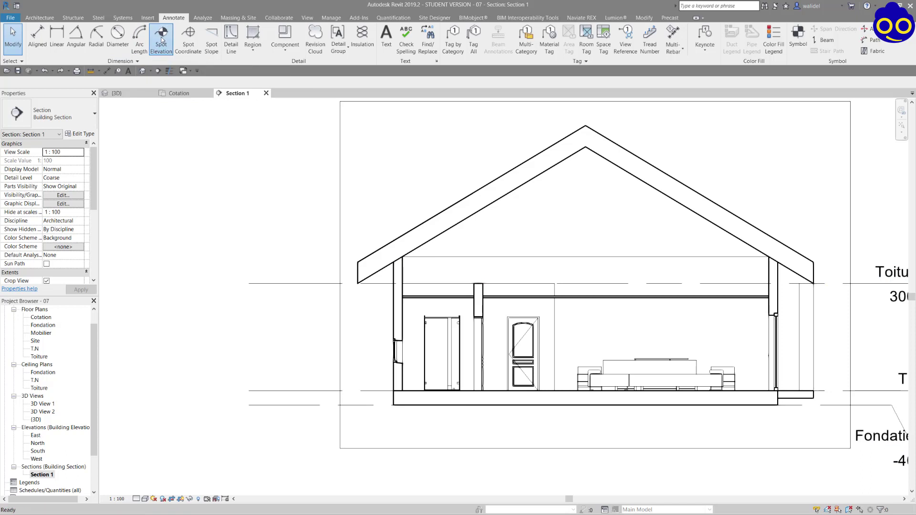
pyautogui.click(299, 283)
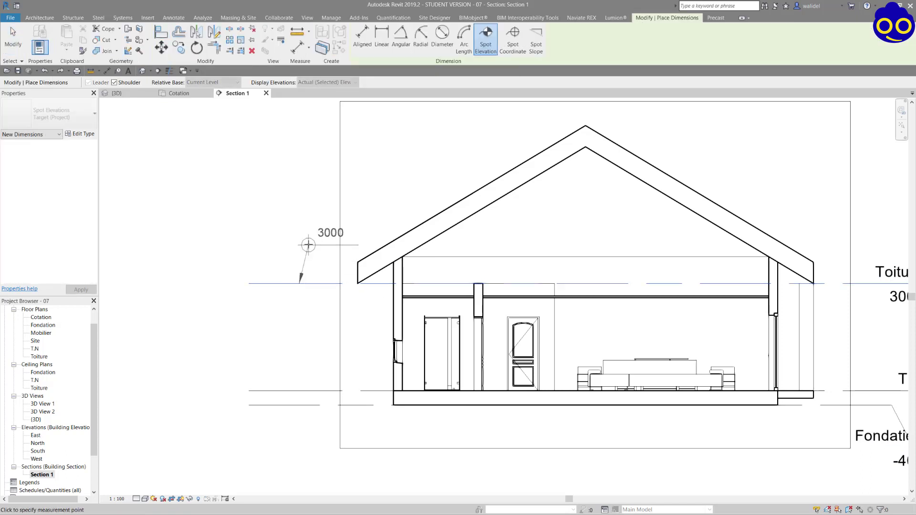
pyautogui.click(300, 249)
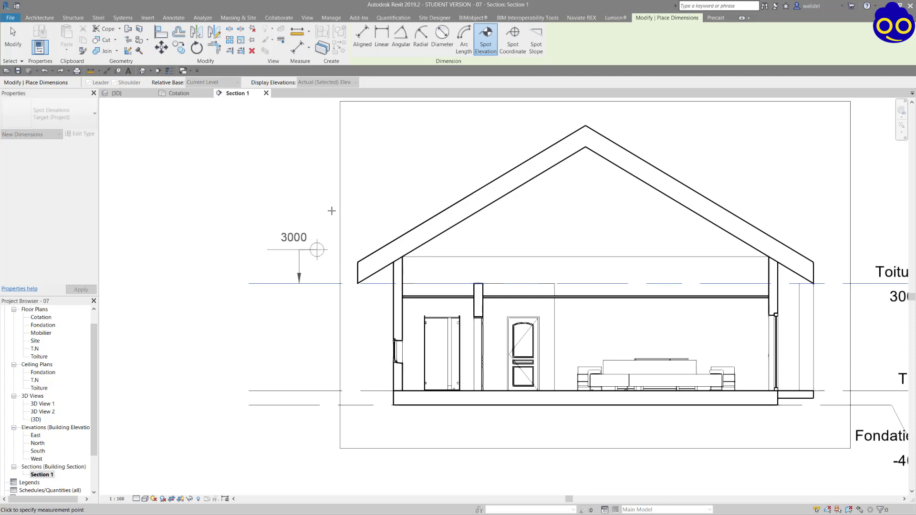
pyautogui.click(279, 250)
# - Place a matching spot elevation with a shouldered leader on the T.N level line, below the Toiture one, and finish the command
pyautogui.click(301, 391)
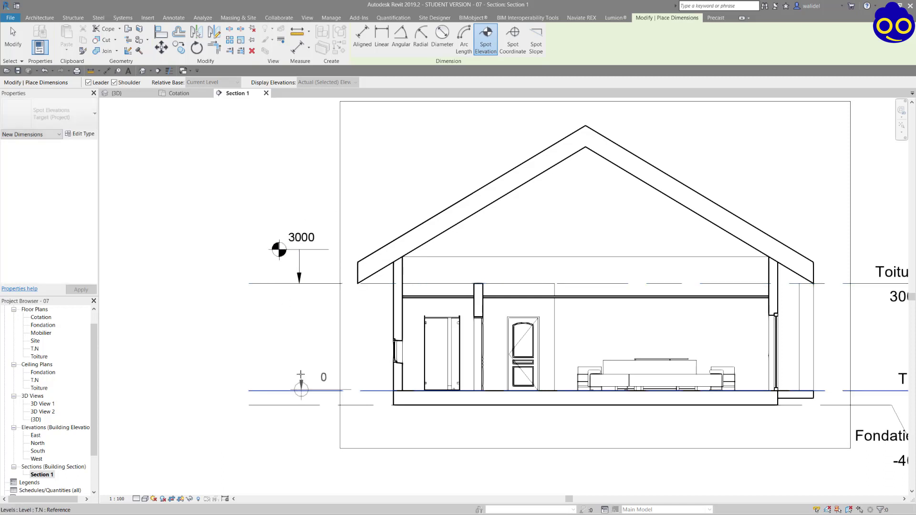
pyautogui.click(301, 362)
pyautogui.click(271, 362)
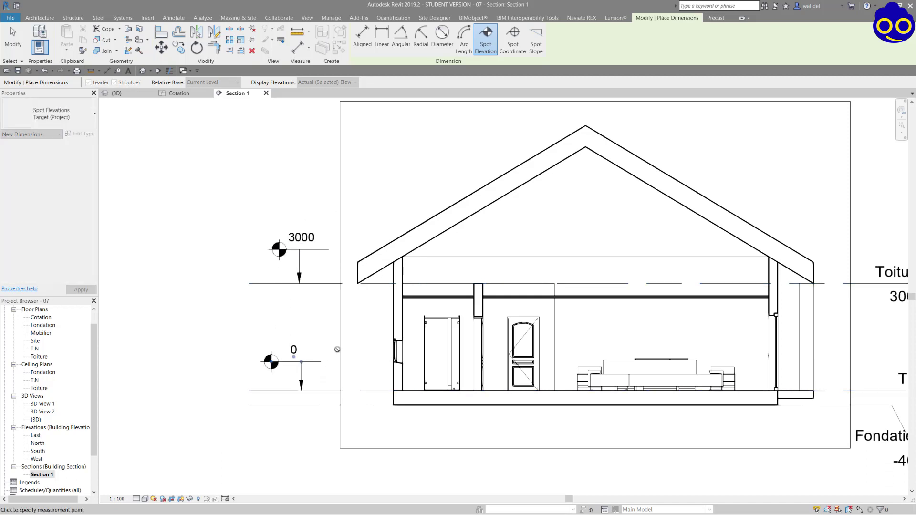
pyautogui.scroll(-2, 306, 286)
pyautogui.scroll(-1, 351, 296)
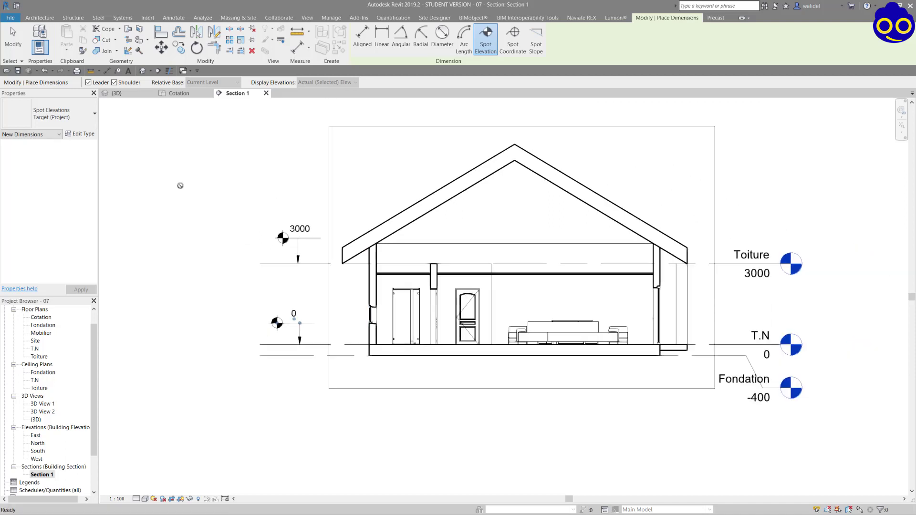
pyautogui.click(13, 38)
# - Try the Crosshair (Project) and No Symbol (Project) types on the T.N spot elevation, and set its type to Crosshair (Relative)
pyautogui.scroll(1, 293, 283)
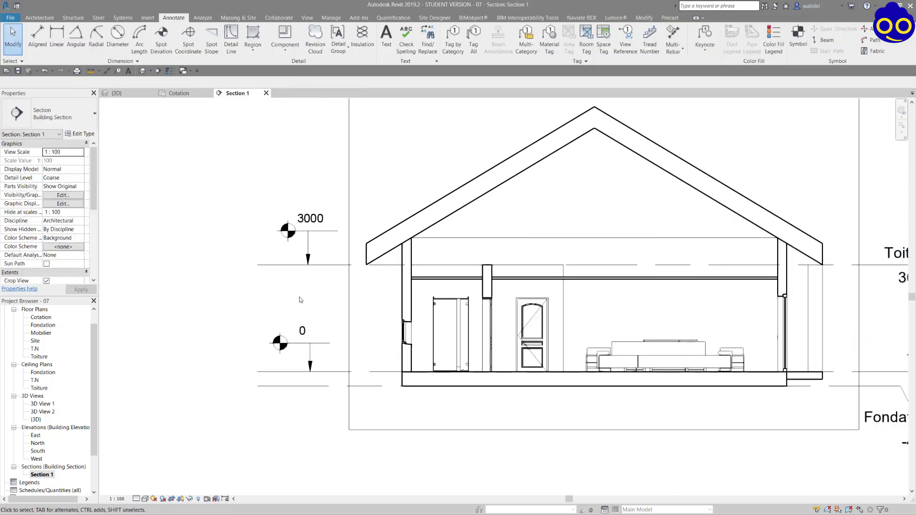
pyautogui.click(310, 346)
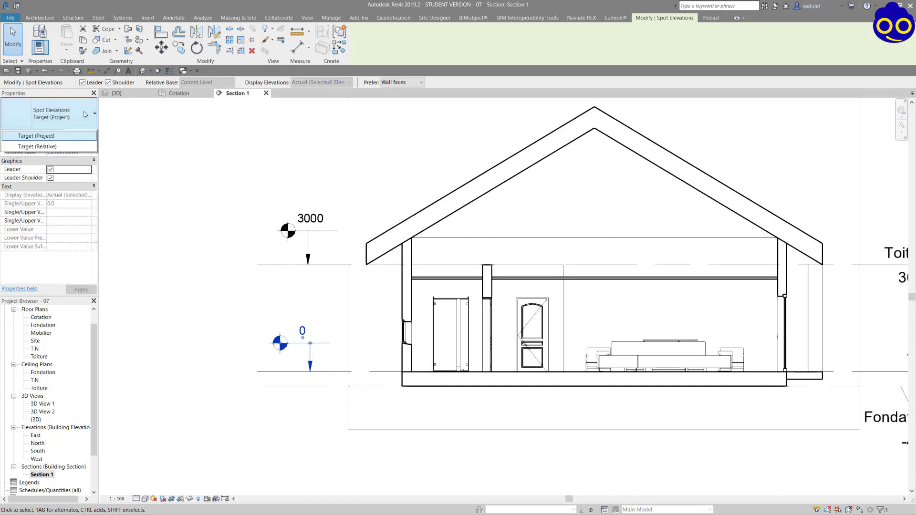
pyautogui.click(81, 115)
pyautogui.click(64, 179)
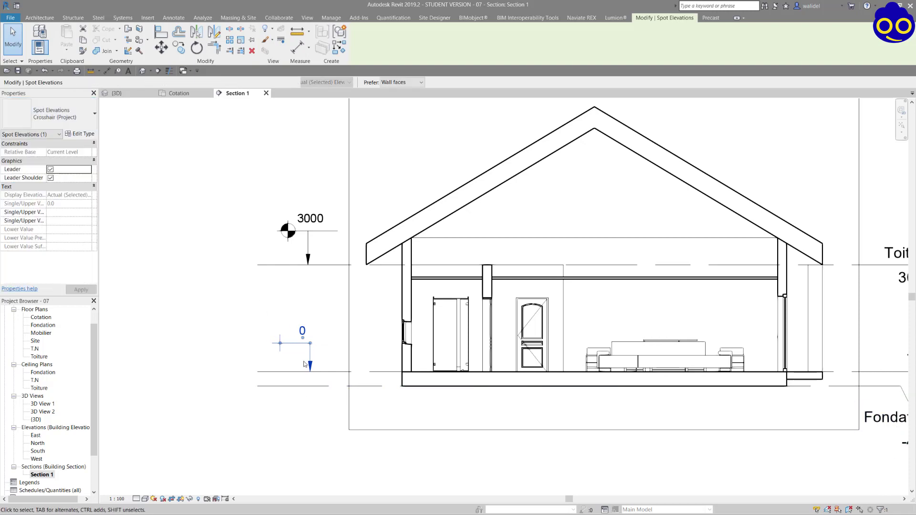
pyautogui.click(54, 116)
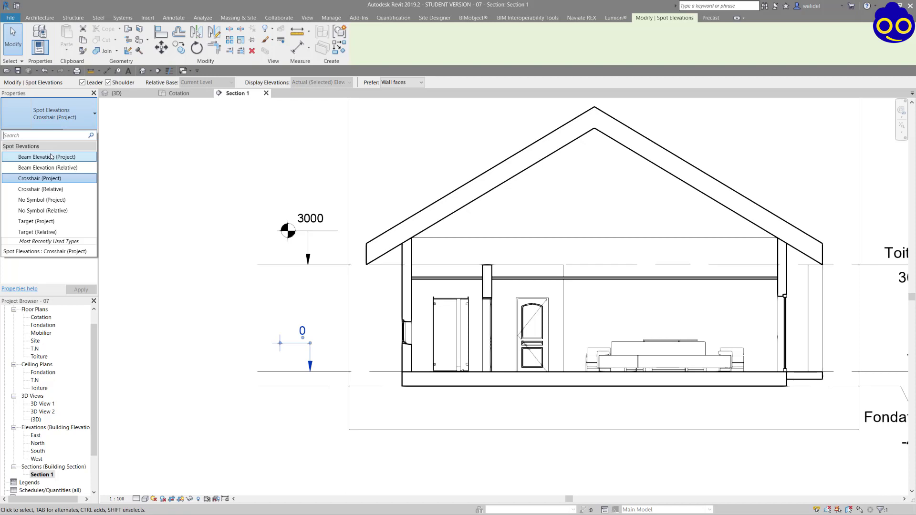
pyautogui.click(58, 201)
pyautogui.click(57, 114)
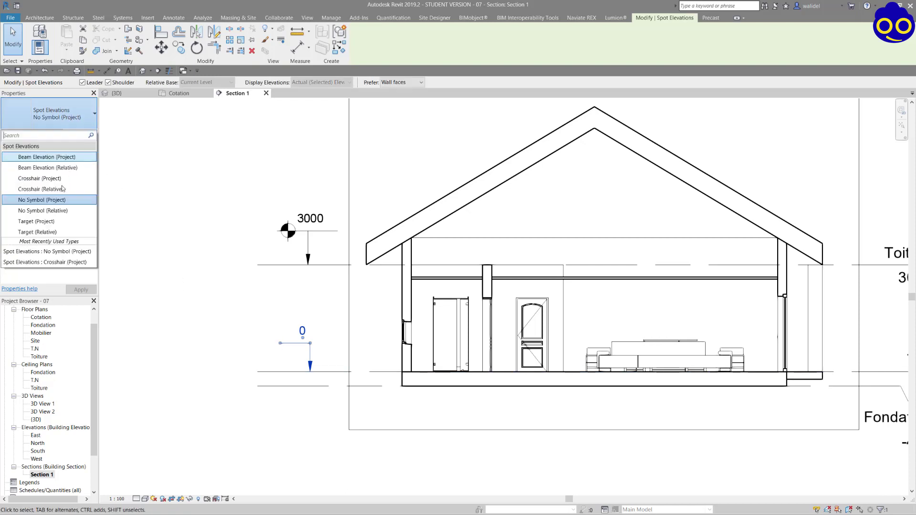
pyautogui.click(58, 186)
pyautogui.click(76, 125)
pyautogui.click(76, 126)
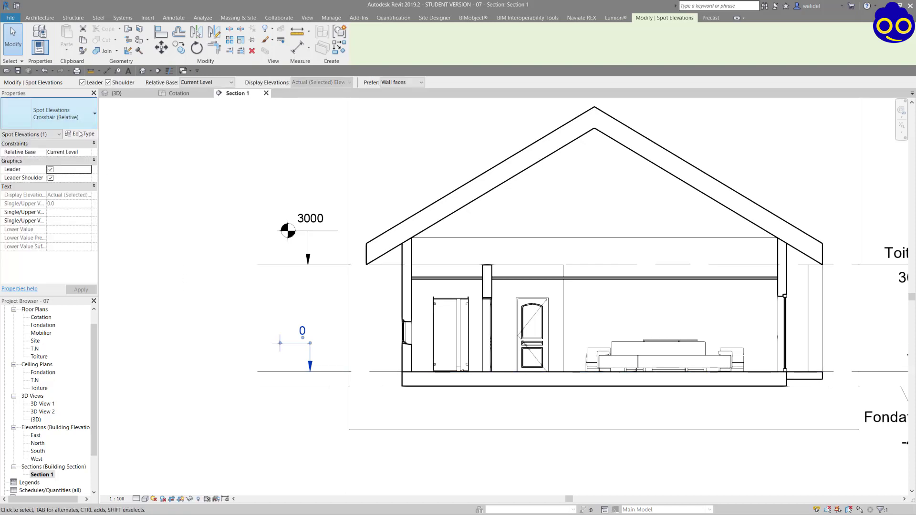
# - Review the type properties of the Crosshair (Relative) spot elevation, close them without changes and deselect the annotation
pyautogui.click(84, 136)
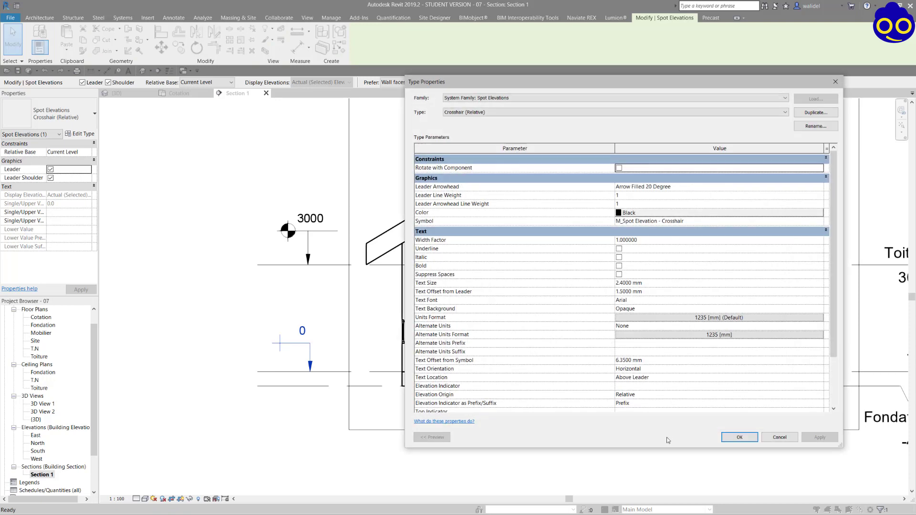
pyautogui.click(779, 438)
pyautogui.scroll(-2, 371, 314)
pyautogui.press('Escape')
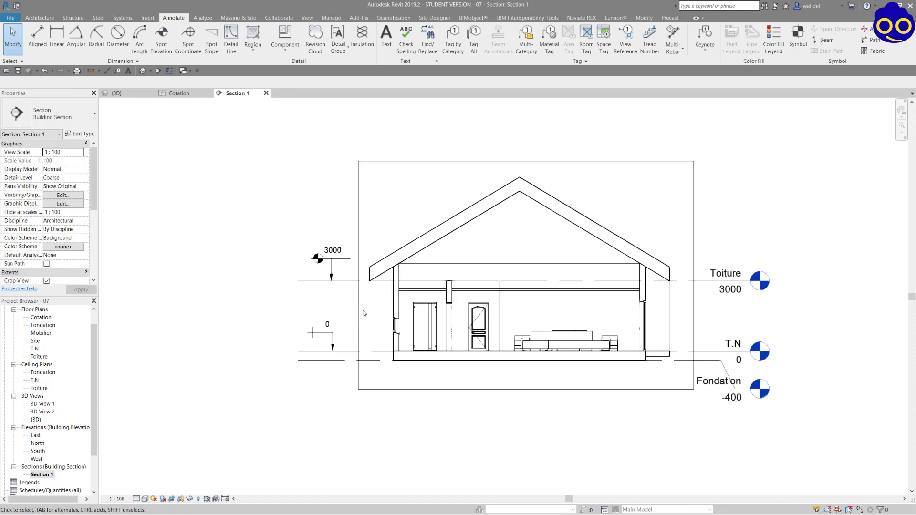
pyautogui.scroll(2, 355, 310)
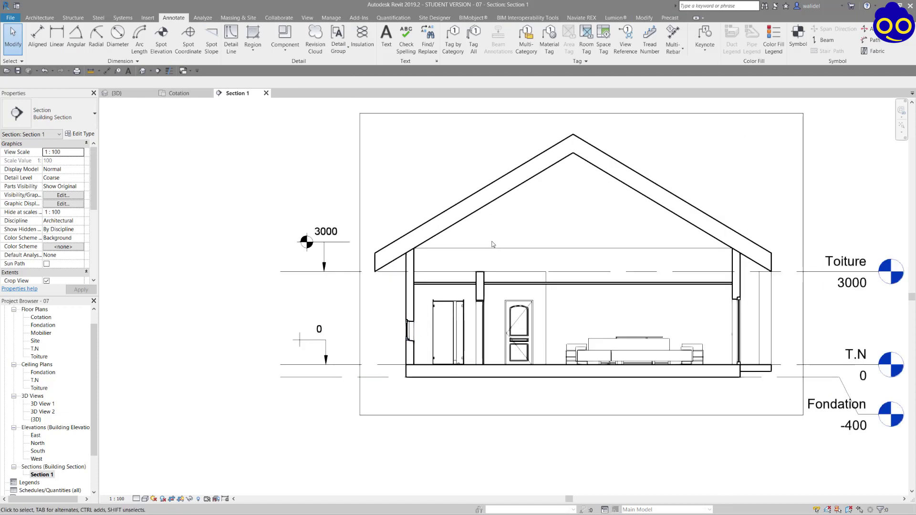
pyautogui.scroll(-1, 324, 213)
pyautogui.moveTo(503, 165); pyautogui.dragTo(507, 179, button='middle')
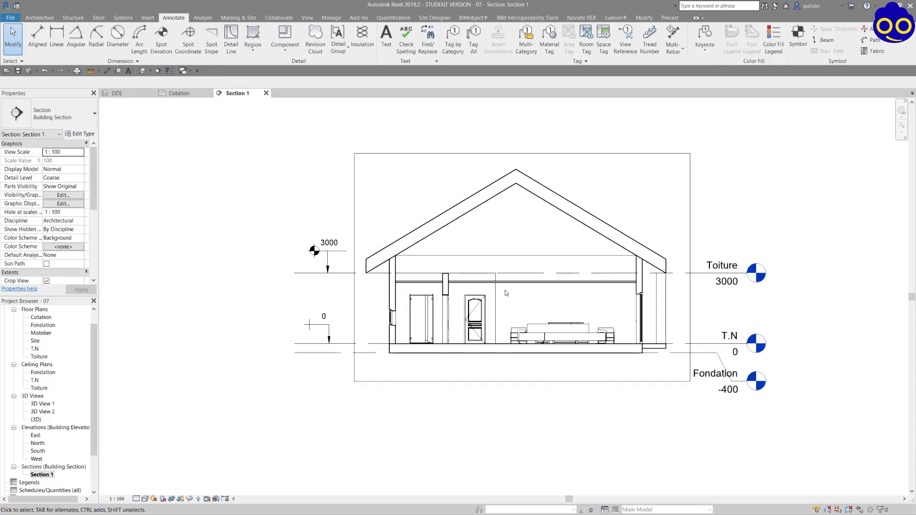
pyautogui.scroll(1, 545, 300)
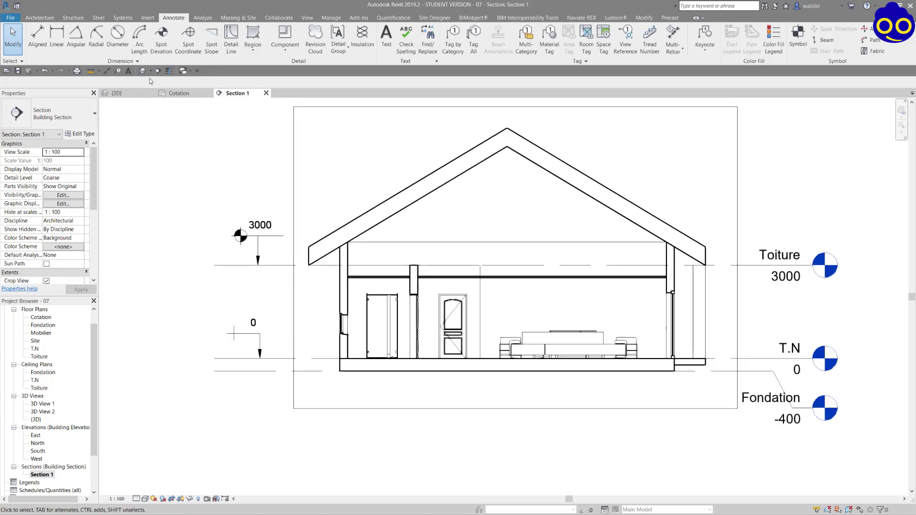
# - Return to the Cotation floor plan, close the Section 1 view and save the project
pyautogui.click(192, 94)
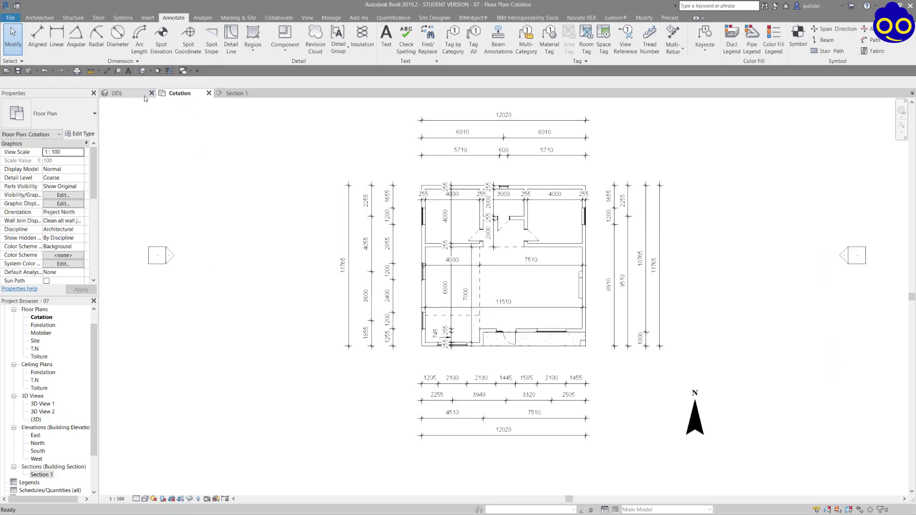
pyautogui.click(265, 93)
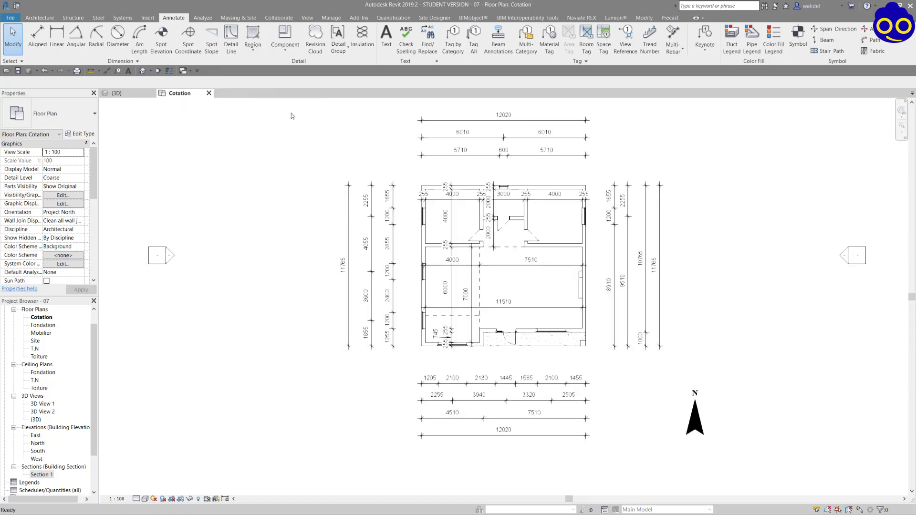
pyautogui.scroll(-1, 504, 291)
pyautogui.moveTo(298, 191); pyautogui.dragTo(294, 213, button='middle')
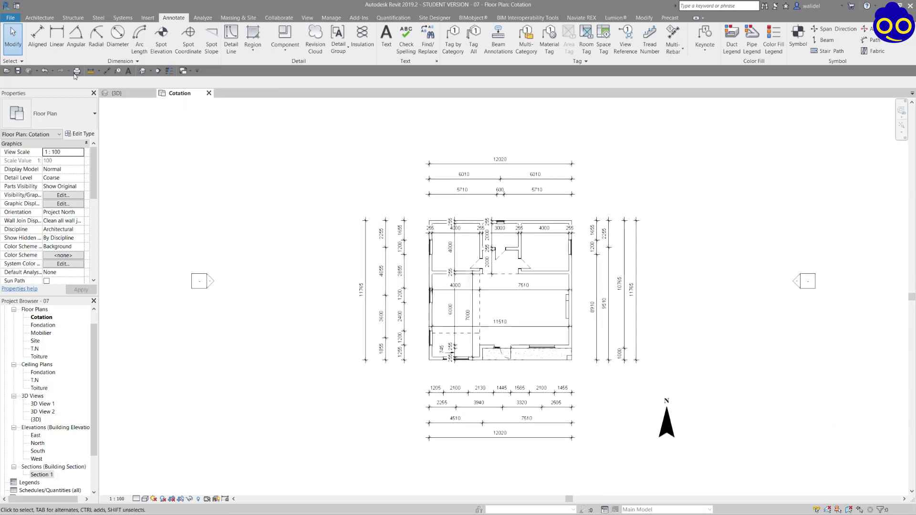
pyautogui.click(18, 70)
pyautogui.moveTo(673, 331); pyautogui.dragTo(700, 322, button='middle')
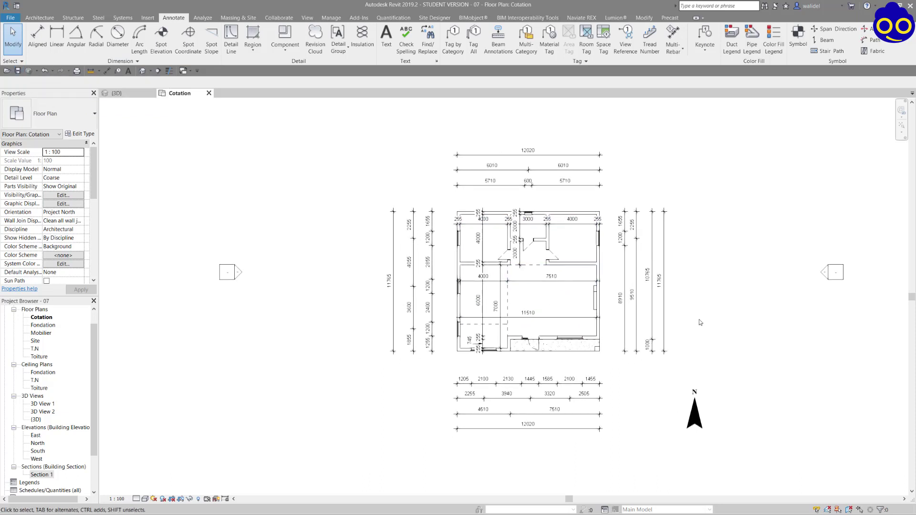
# - Duplicate the Cotation floor plan with detailing and rename the copy Etiquette
pyautogui.rightClick(40, 321)
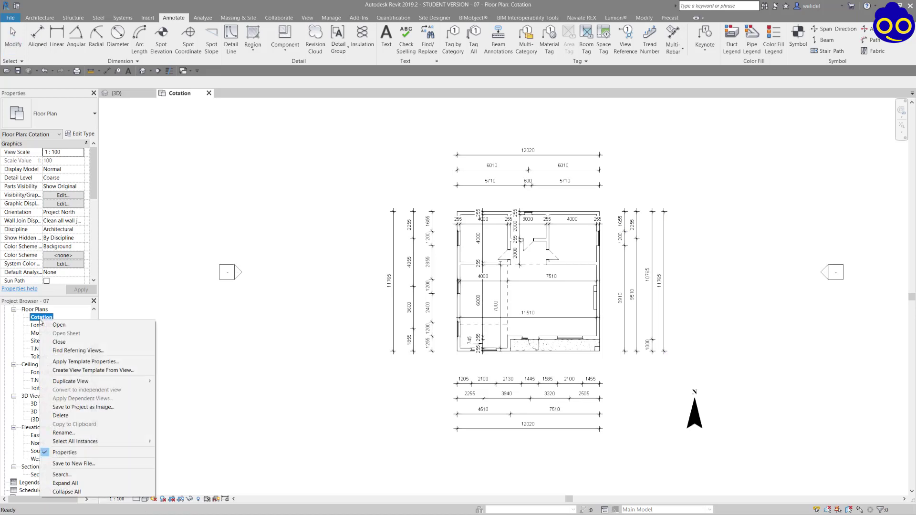
pyautogui.moveTo(120, 382)
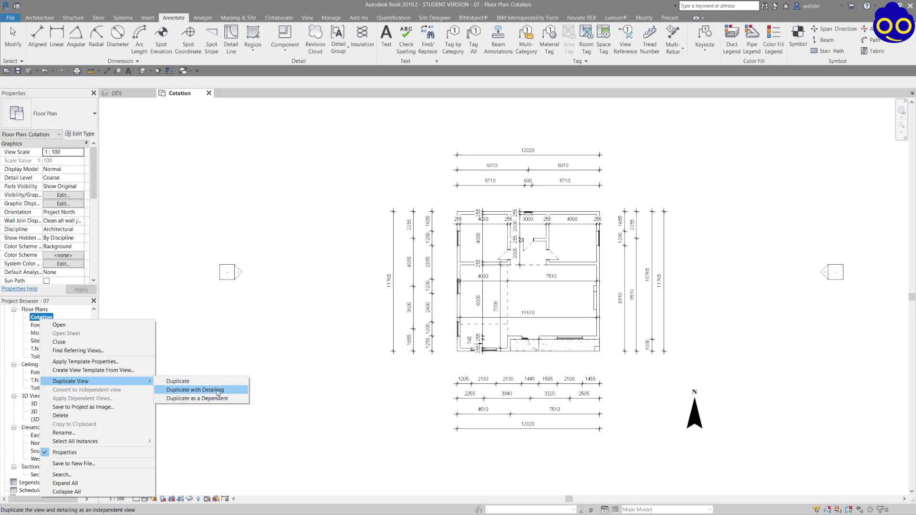
pyautogui.click(210, 390)
pyautogui.rightClick(66, 330)
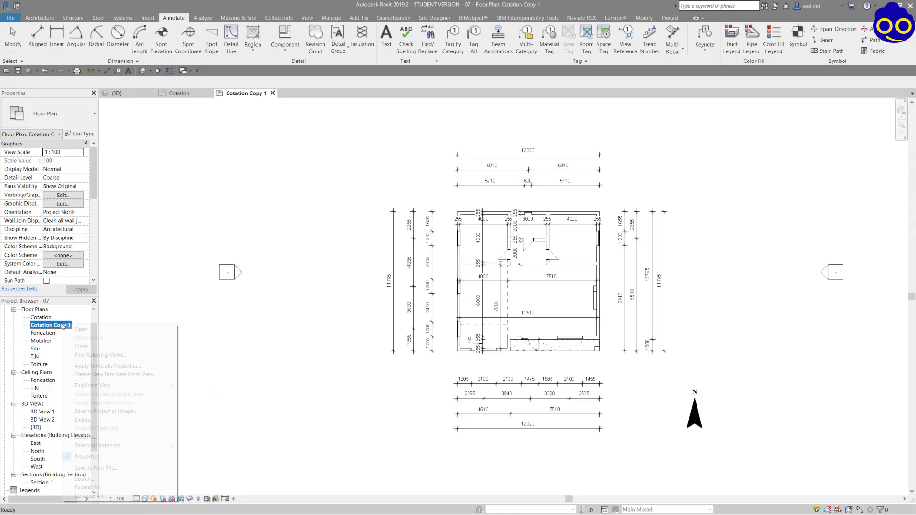
pyautogui.click(86, 437)
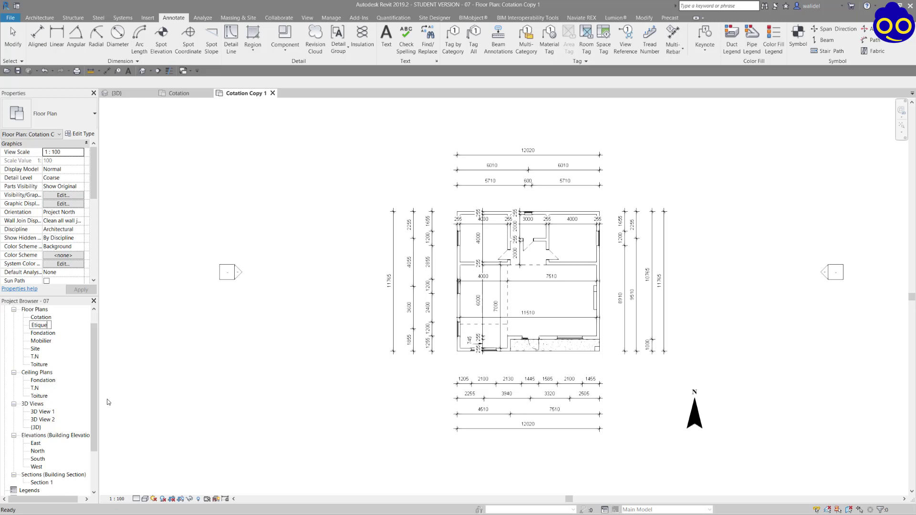
pyautogui.press('Return')
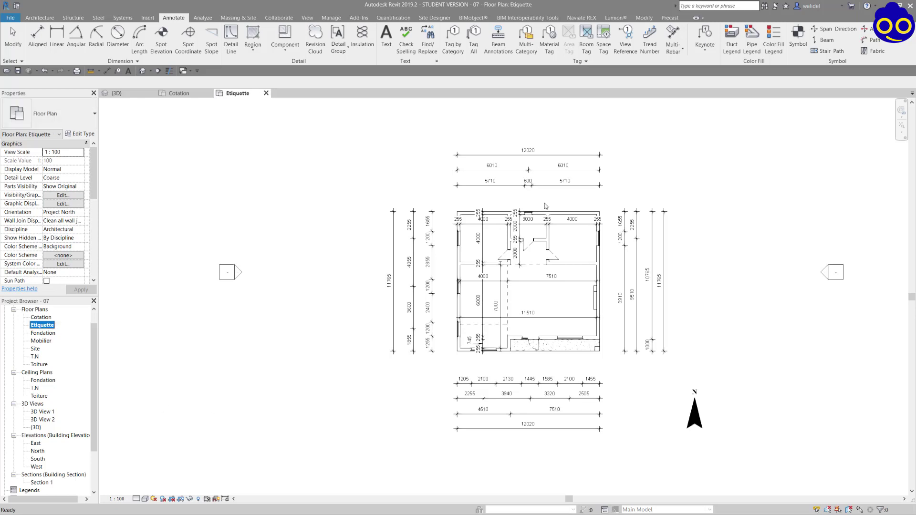
# - Select all linear dimensions visible in the Etiquette plan and hide these elements in the view
pyautogui.scroll(2, 546, 206)
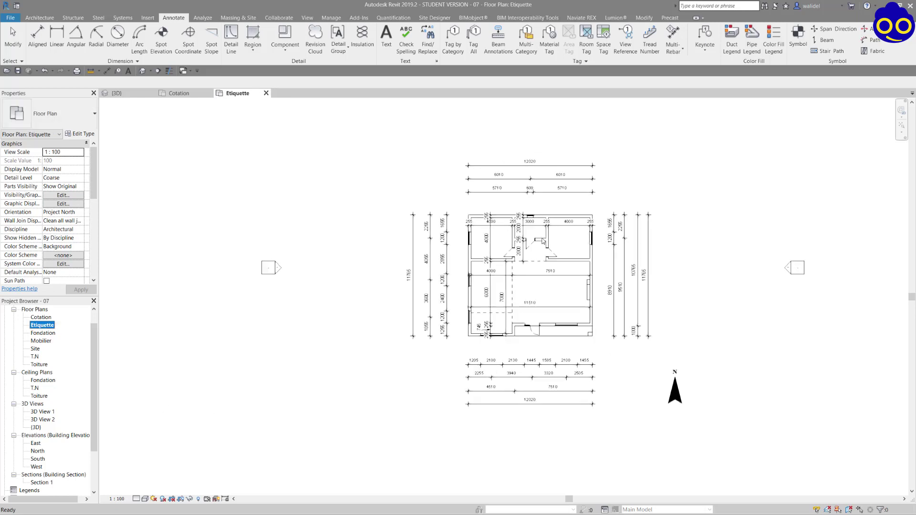
pyautogui.click(581, 190)
pyautogui.rightClick(580, 190)
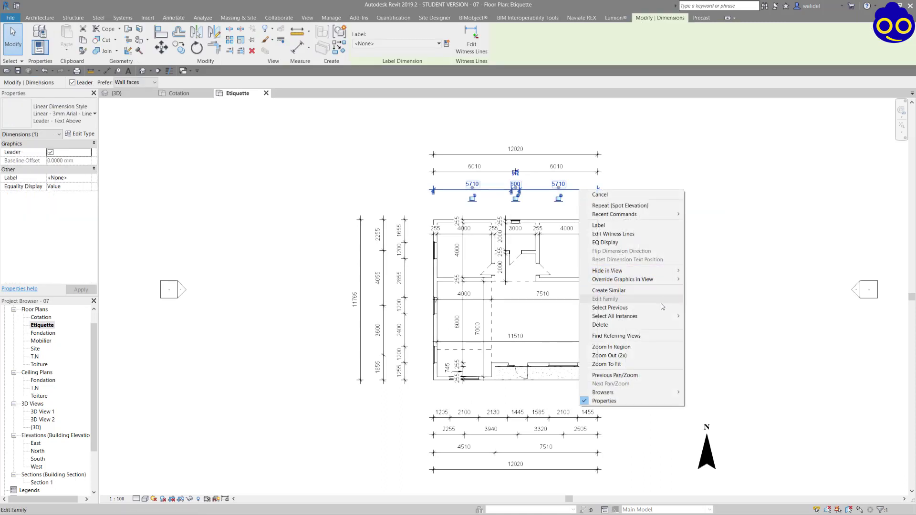
pyautogui.moveTo(621, 316)
pyautogui.click(704, 316)
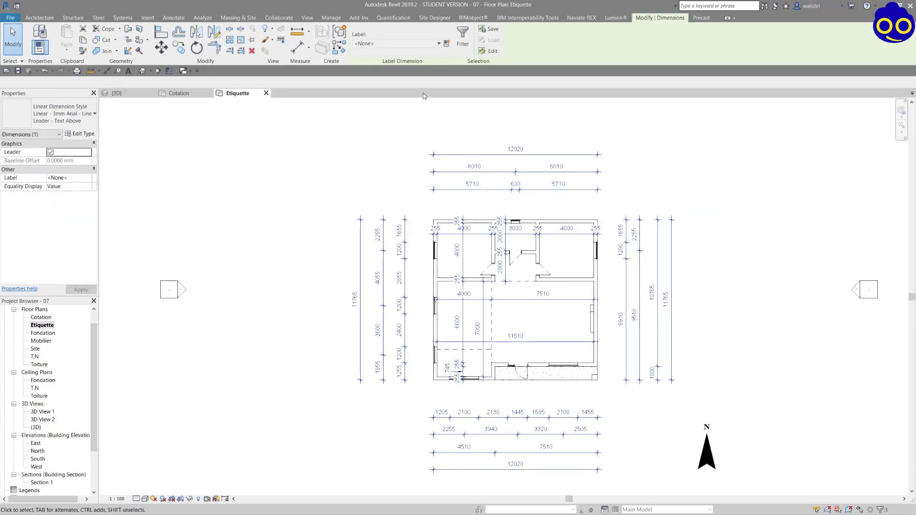
pyautogui.click(268, 30)
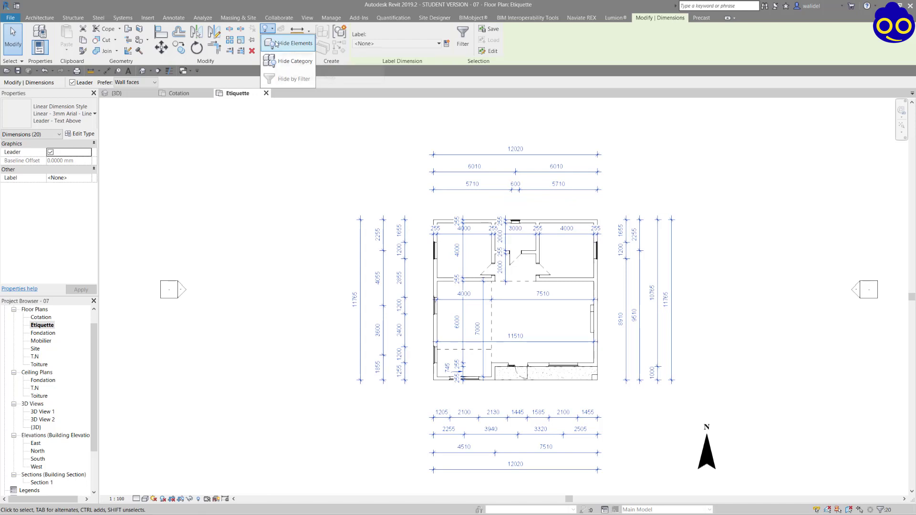
pyautogui.click(292, 44)
pyautogui.moveTo(653, 243); pyautogui.dragTo(651, 266, button='middle')
pyautogui.scroll(1, 650, 266)
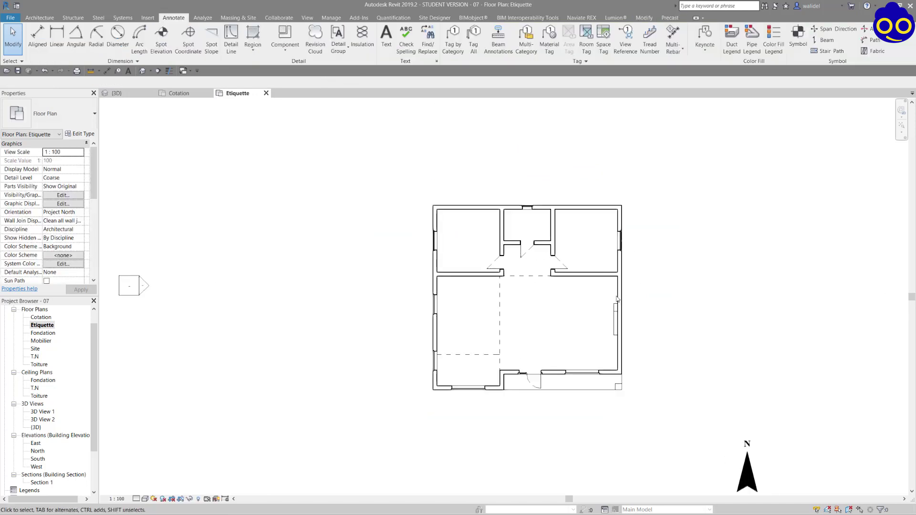
# - Examine the windows and interior doors of the Etiquette plan by selecting several of them one at a time, and clear the selection
pyautogui.scroll(1, 577, 281)
pyautogui.moveTo(576, 281); pyautogui.dragTo(626, 282, button='middle')
pyautogui.scroll(1, 626, 281)
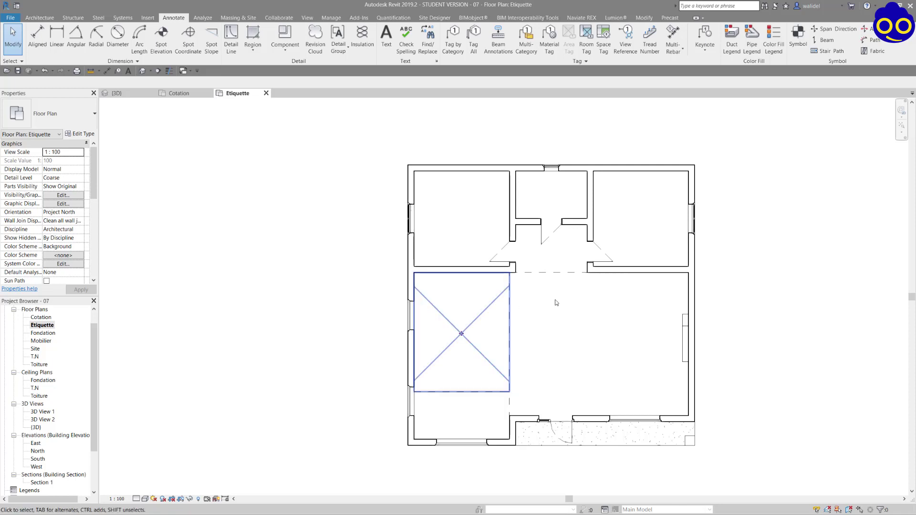
pyautogui.moveTo(607, 253); pyautogui.dragTo(551, 249, button='middle')
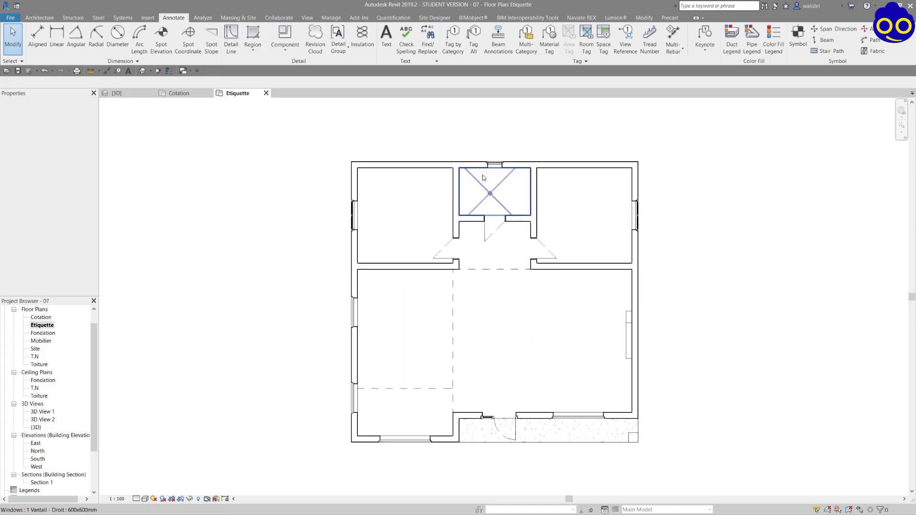
pyautogui.click(495, 165)
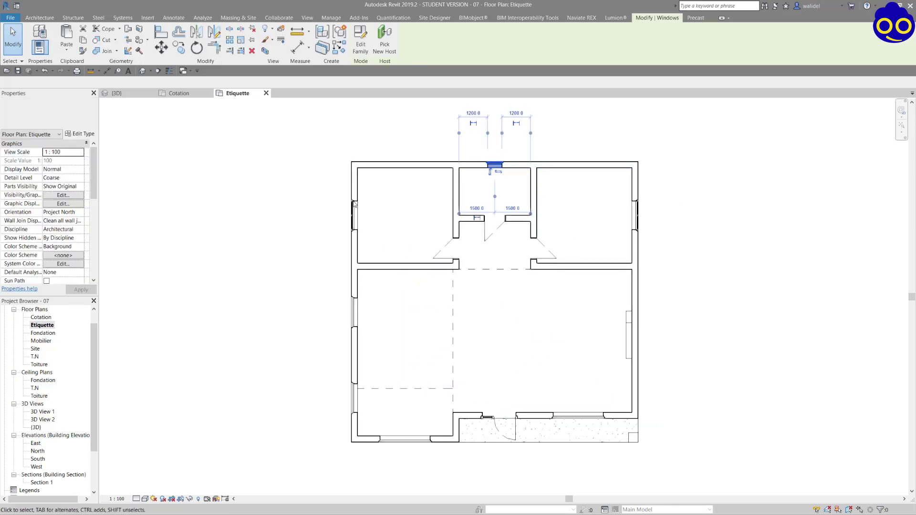
pyautogui.click(353, 216)
pyautogui.click(354, 312)
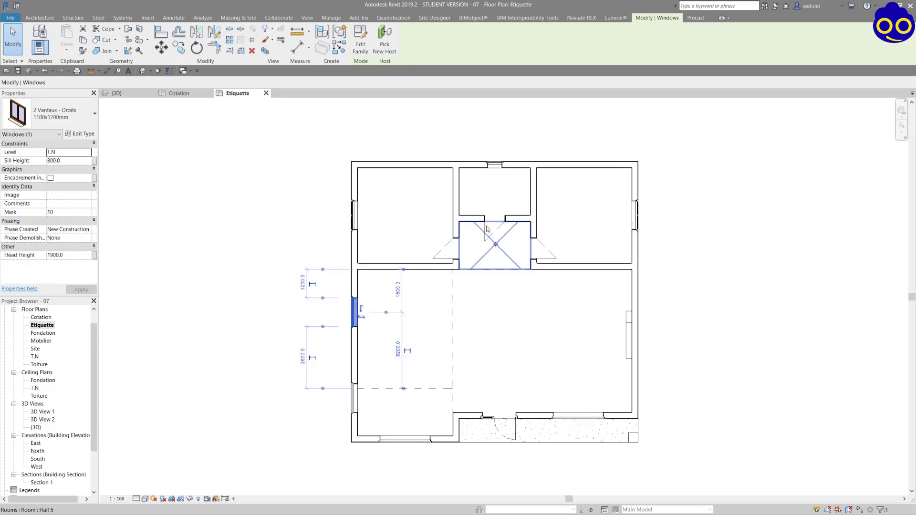
pyautogui.click(497, 234)
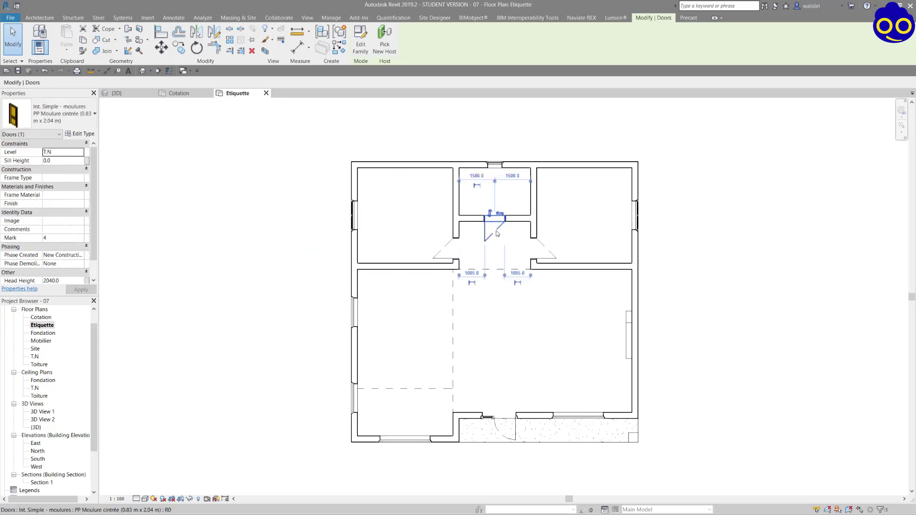
pyautogui.click(554, 250)
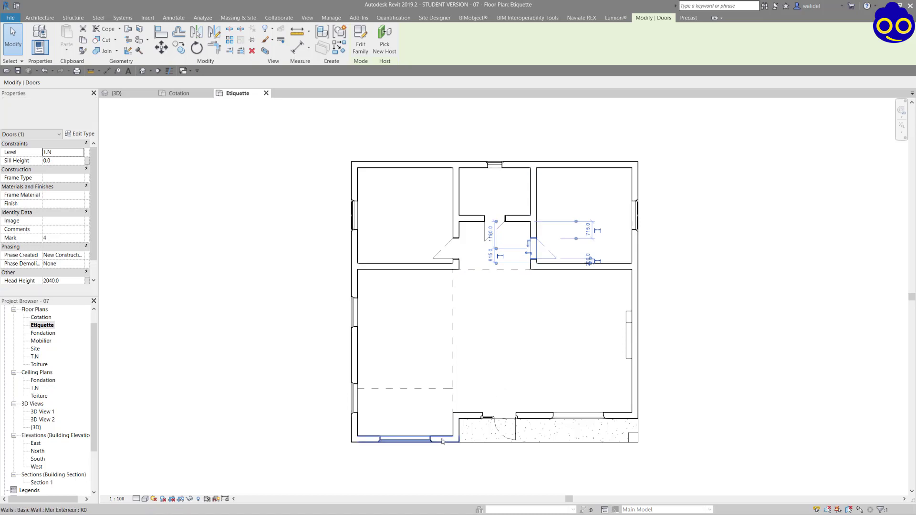
pyautogui.moveTo(495, 328); pyautogui.dragTo(450, 326, button='middle')
pyautogui.click(534, 318)
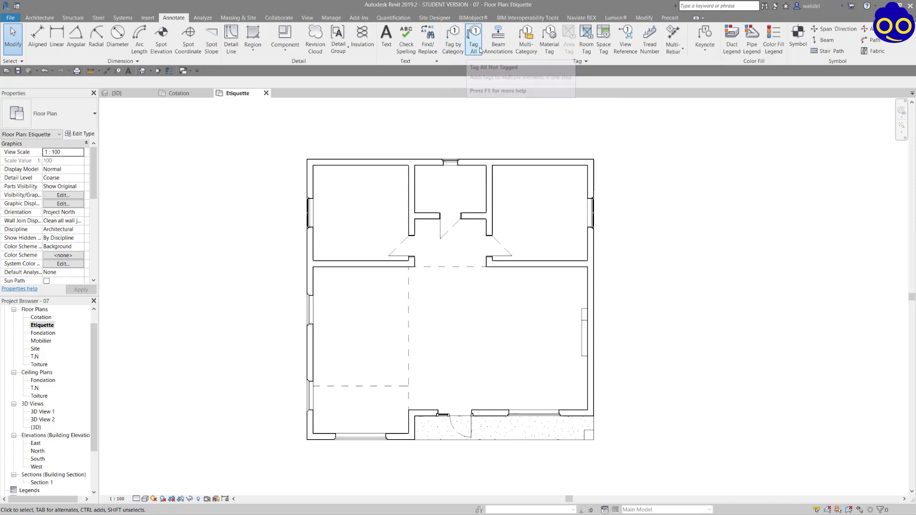
# - Tag the four outer sides of the exterior walls by category in the Etiquette plan, using horizontal tags with attached-end leaders
pyautogui.click(118, 72)
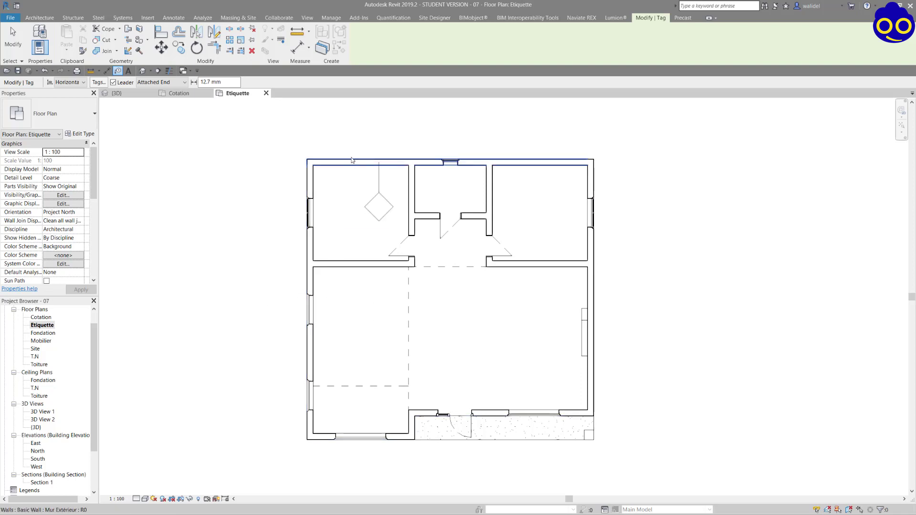
pyautogui.moveTo(342, 191); pyautogui.dragTo(388, 205, button='middle')
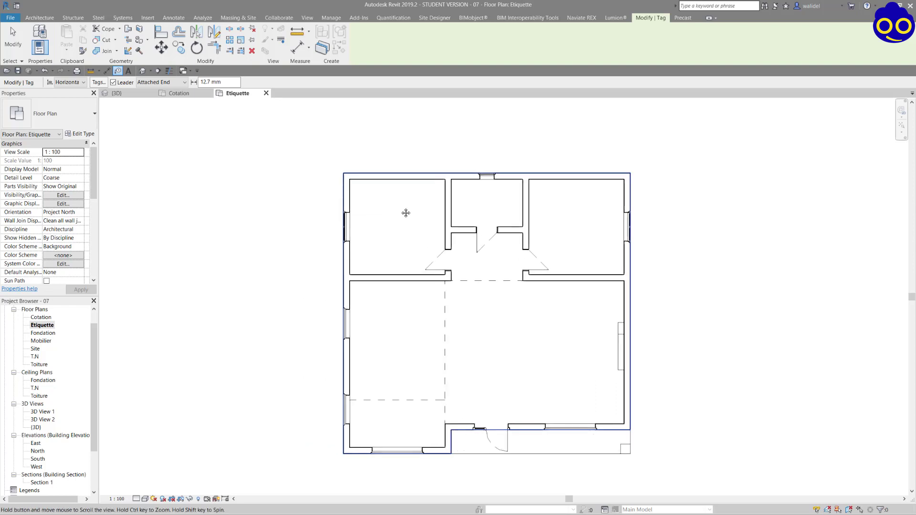
pyautogui.click(402, 186)
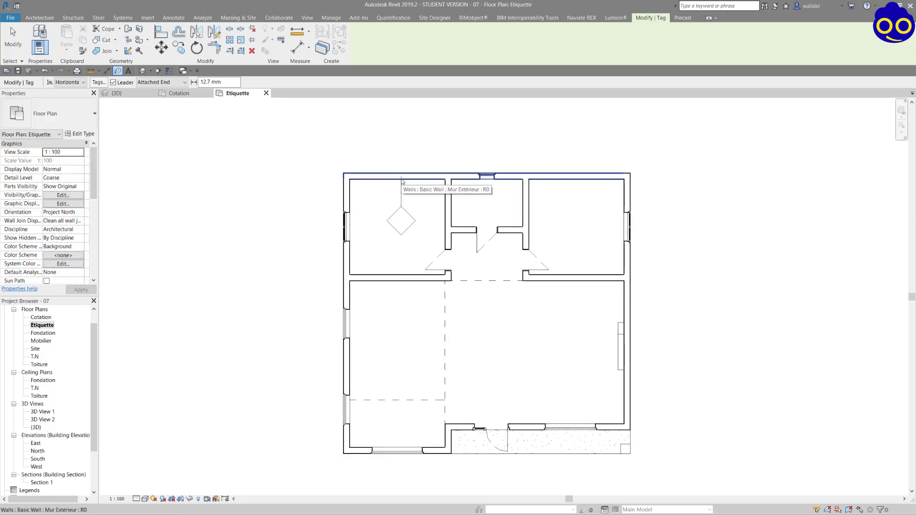
pyautogui.click(403, 221)
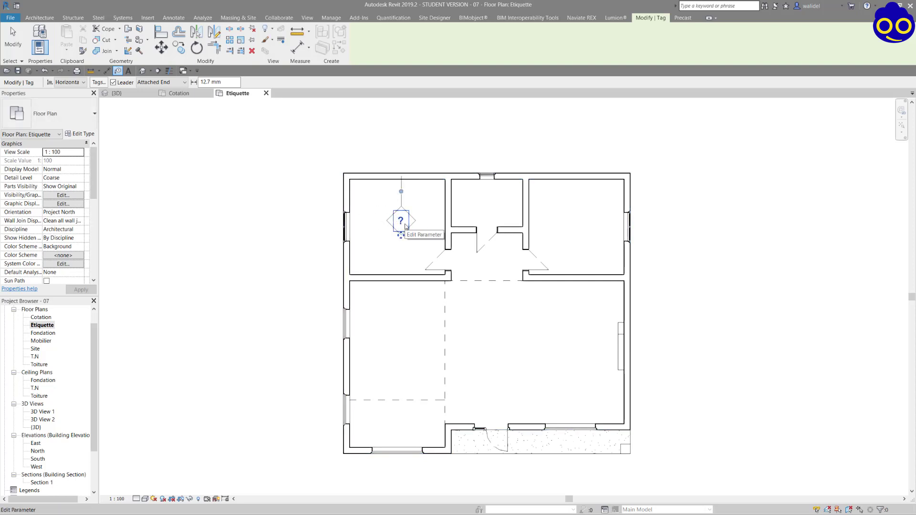
pyautogui.click(347, 198)
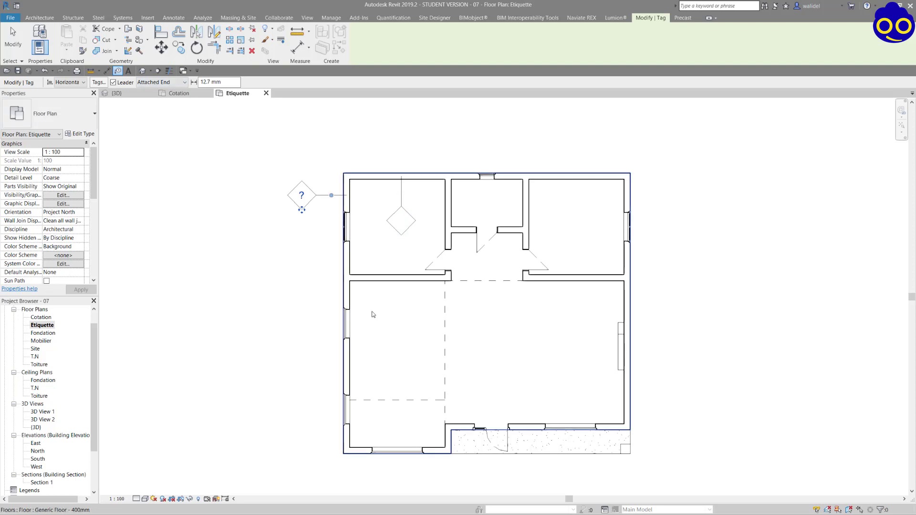
pyautogui.click(435, 455)
pyautogui.moveTo(494, 402); pyautogui.dragTo(422, 318, button='middle')
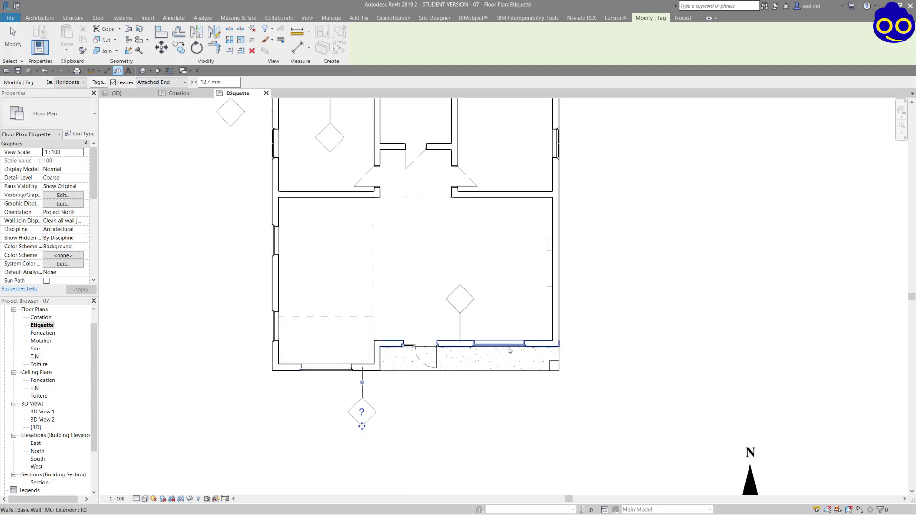
pyautogui.click(562, 309)
pyautogui.moveTo(592, 209); pyautogui.dragTo(612, 256, button='middle')
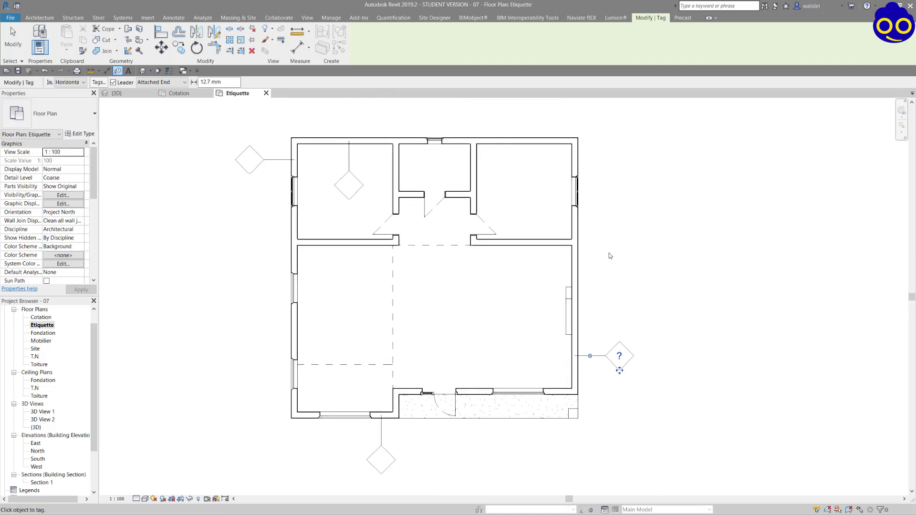
pyautogui.scroll(-2, 610, 276)
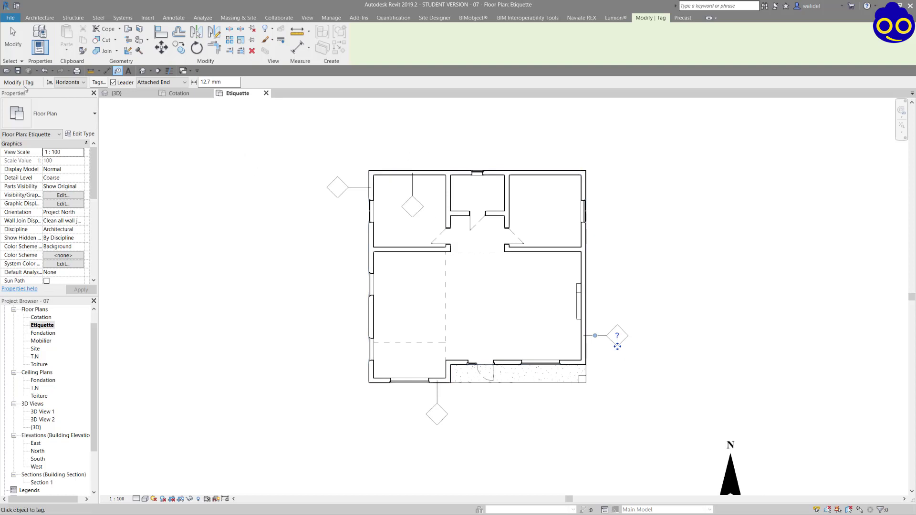
pyautogui.click(13, 38)
# - Move the upper exterior wall's tag out of the bedroom to above the building, shift it slightly toward the middle and deselect it
pyautogui.click(413, 215)
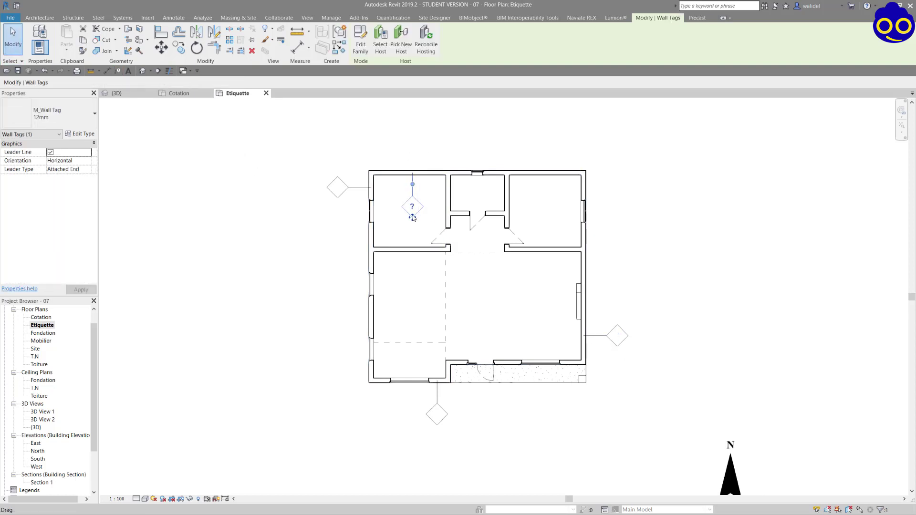
pyautogui.moveTo(413, 218); pyautogui.dragTo(424, 137)
pyautogui.click(462, 146)
pyautogui.moveTo(463, 145); pyautogui.dragTo(467, 162, button='middle')
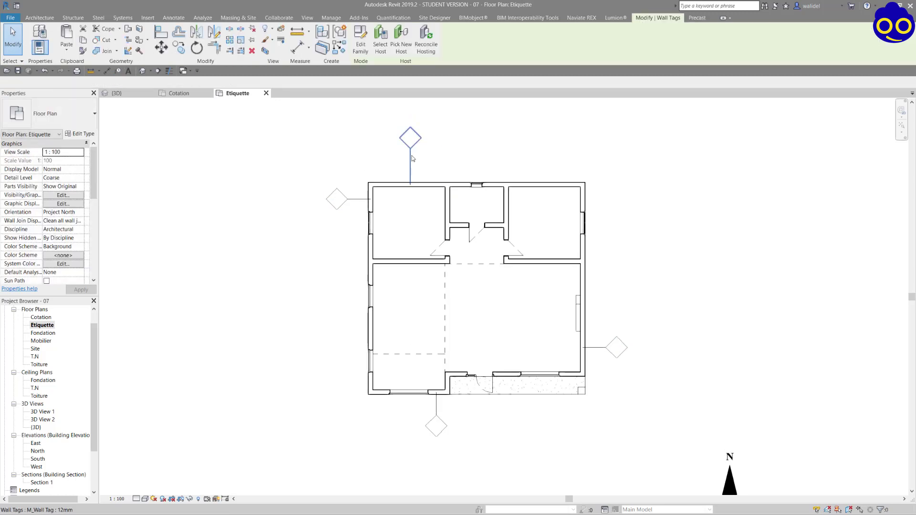
pyautogui.moveTo(413, 158)
pyautogui.mouseDown()
pyautogui.moveTo(458, 158)
pyautogui.moveTo(444, 158)
pyautogui.mouseUp()
pyautogui.click(474, 159)
pyautogui.moveTo(474, 159); pyautogui.dragTo(470, 146, button='middle')
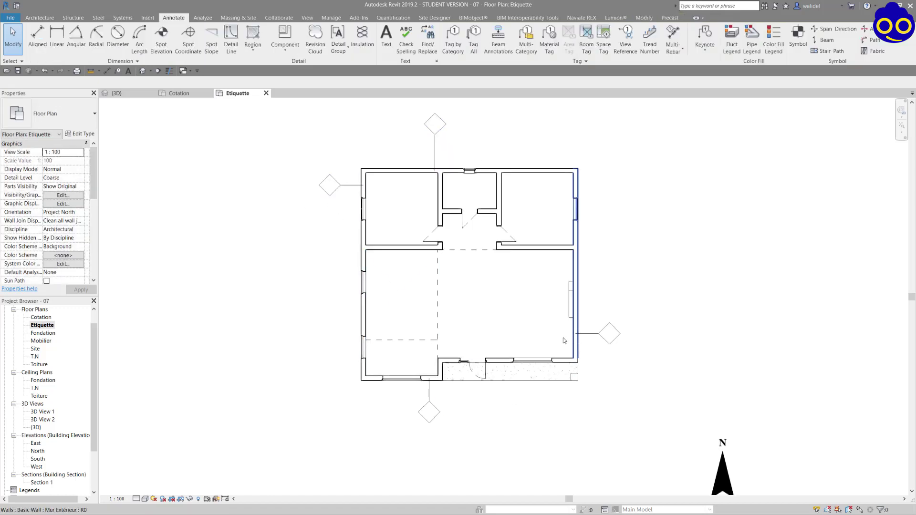
pyautogui.scroll(3, 535, 329)
pyautogui.scroll(-4, 521, 358)
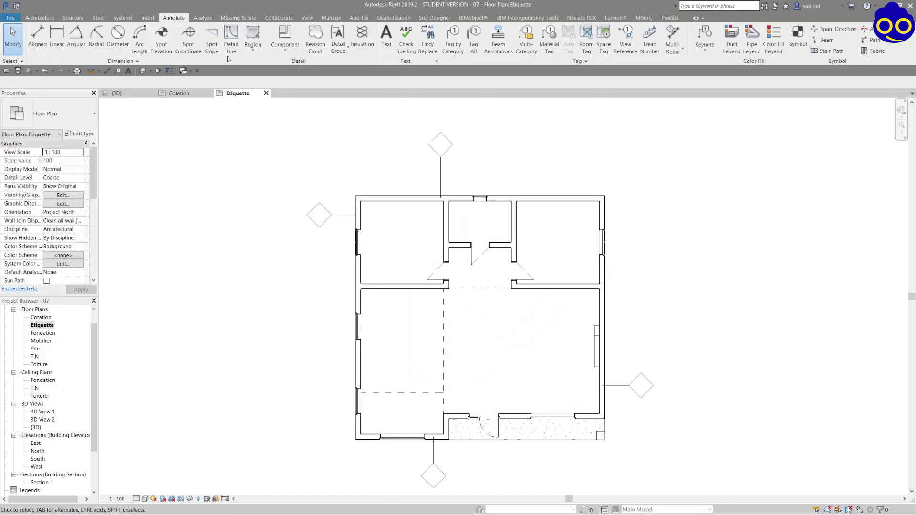
# - Tag every window along the exterior walls by category, with attached leaders
pyautogui.click(453, 39)
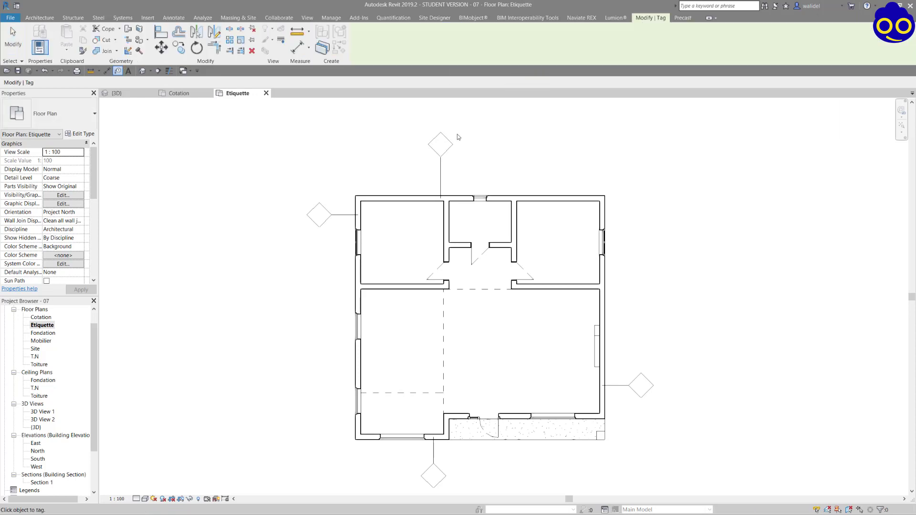
pyautogui.click(369, 250)
pyautogui.scroll(2, 369, 248)
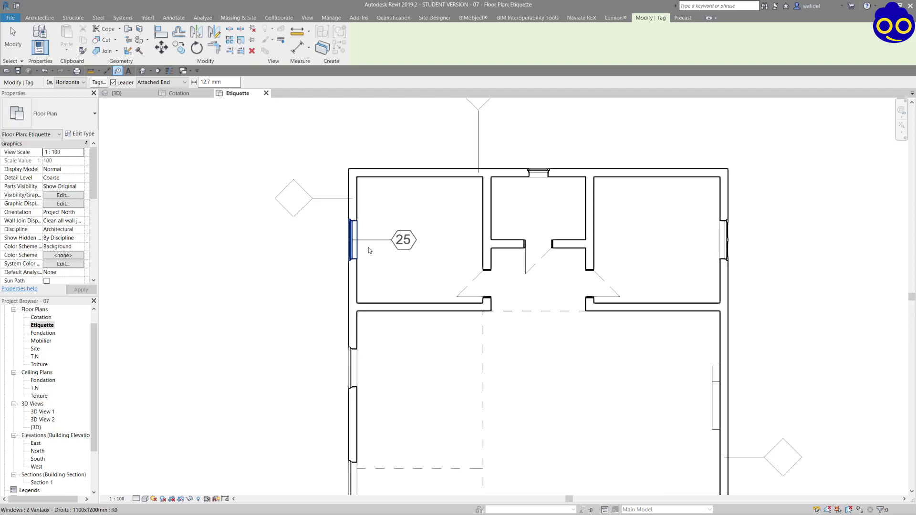
pyautogui.scroll(-2, 359, 225)
pyautogui.click(336, 251)
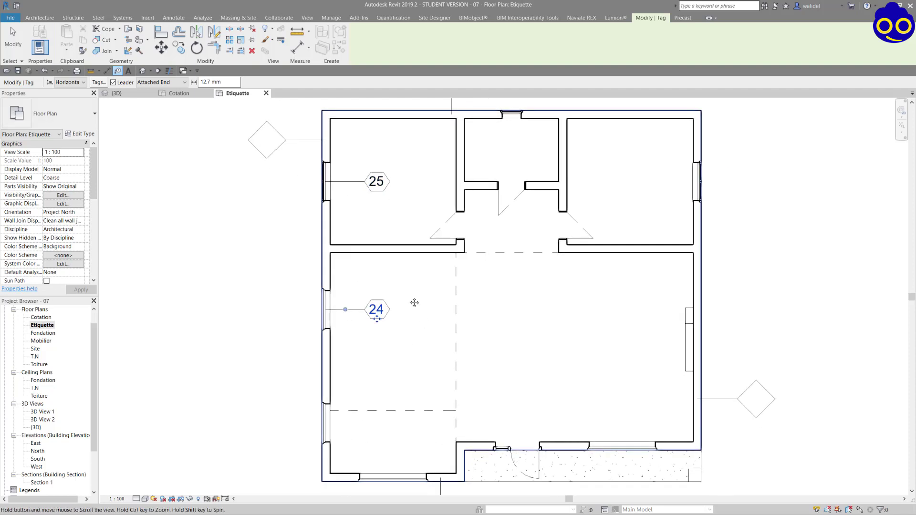
pyautogui.scroll(2, 310, 347)
pyautogui.click(289, 352)
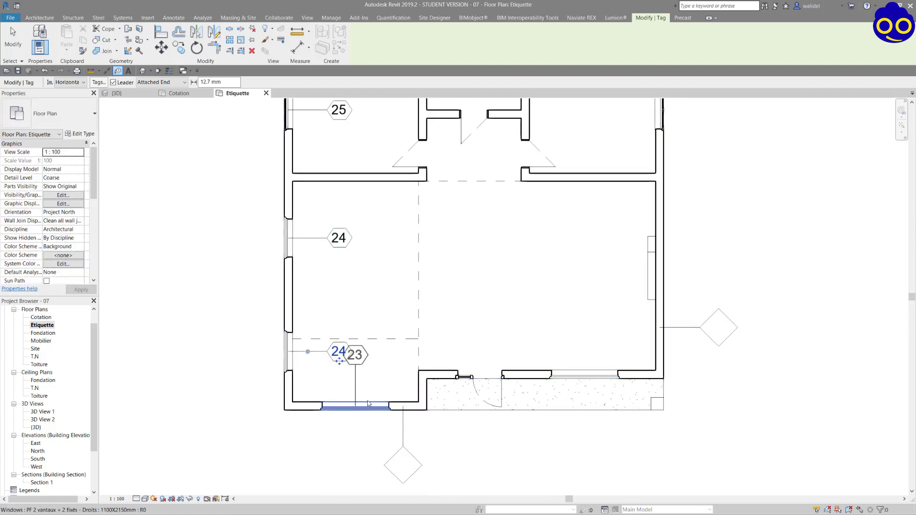
pyautogui.click(585, 374)
pyautogui.moveTo(592, 282); pyautogui.dragTo(580, 381, button='middle')
pyautogui.click(648, 210)
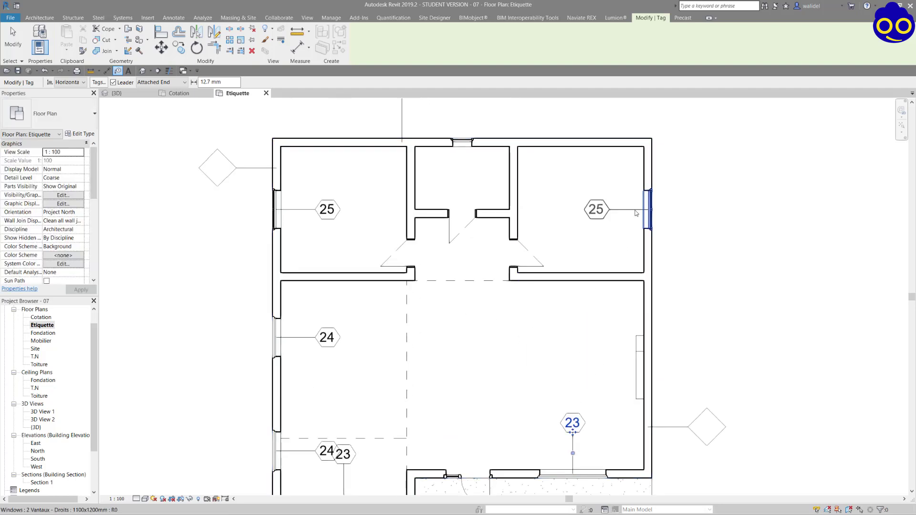
pyautogui.click(463, 144)
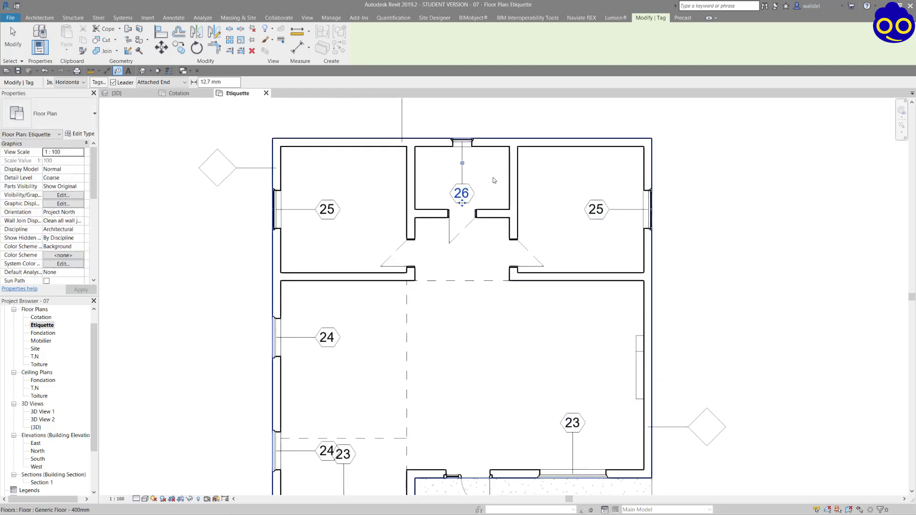
# - Tag the three interior doors around the hallway and the front entrance door with leaders
pyautogui.moveTo(557, 197); pyautogui.dragTo(548, 185, button='middle')
pyautogui.moveTo(523, 275); pyautogui.dragTo(519, 216, button='middle')
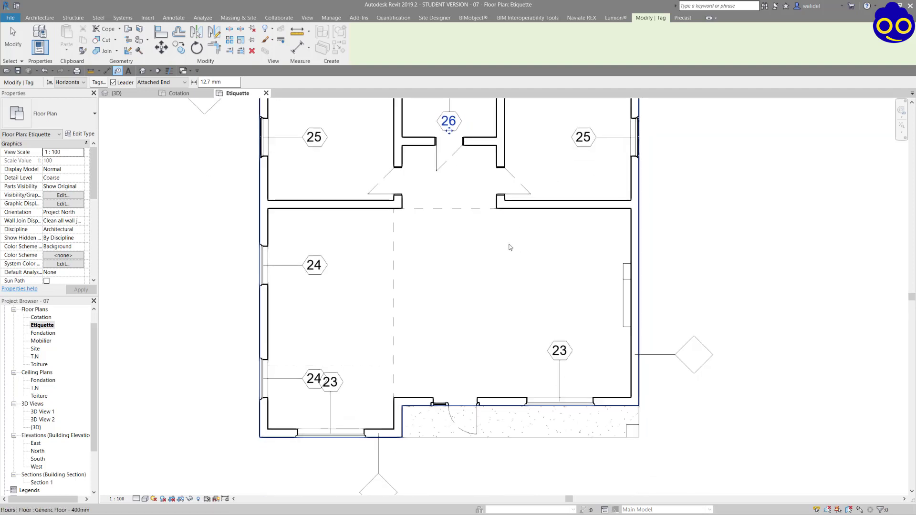
pyautogui.moveTo(427, 194); pyautogui.dragTo(432, 221, button='middle')
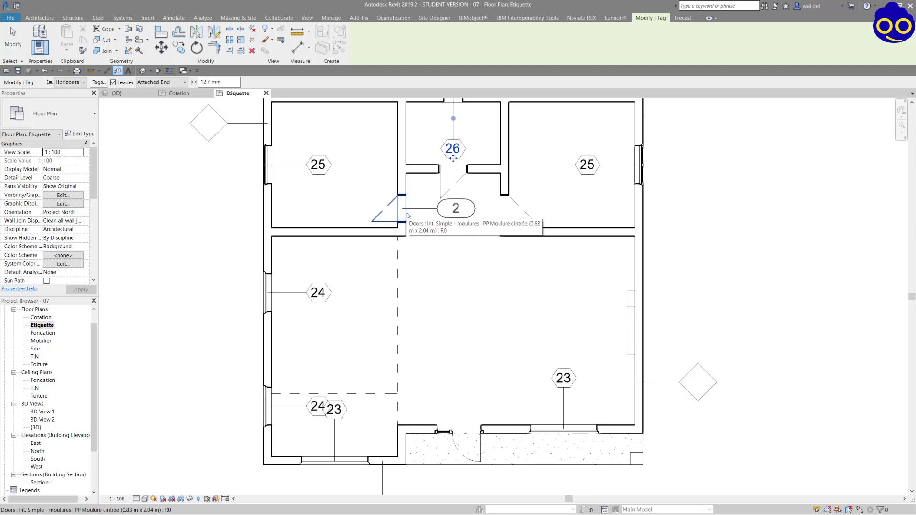
pyautogui.click(408, 216)
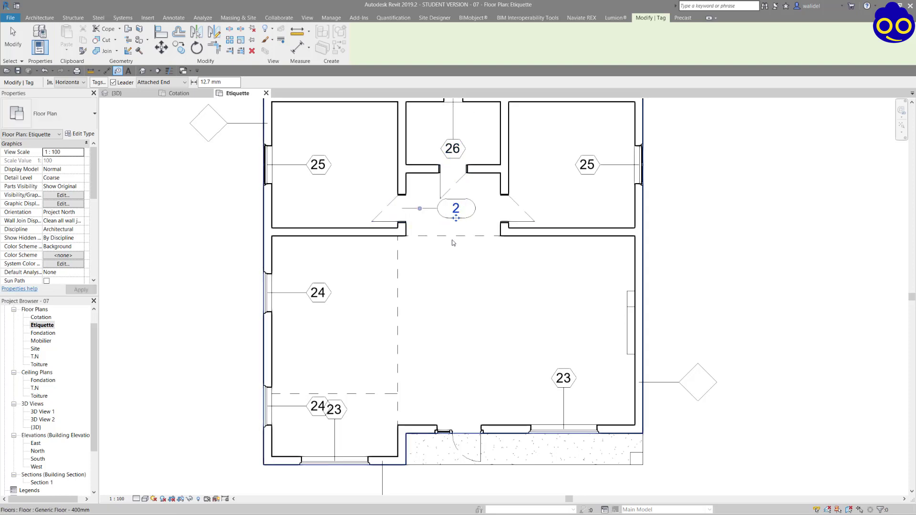
pyautogui.click(530, 208)
pyautogui.click(462, 179)
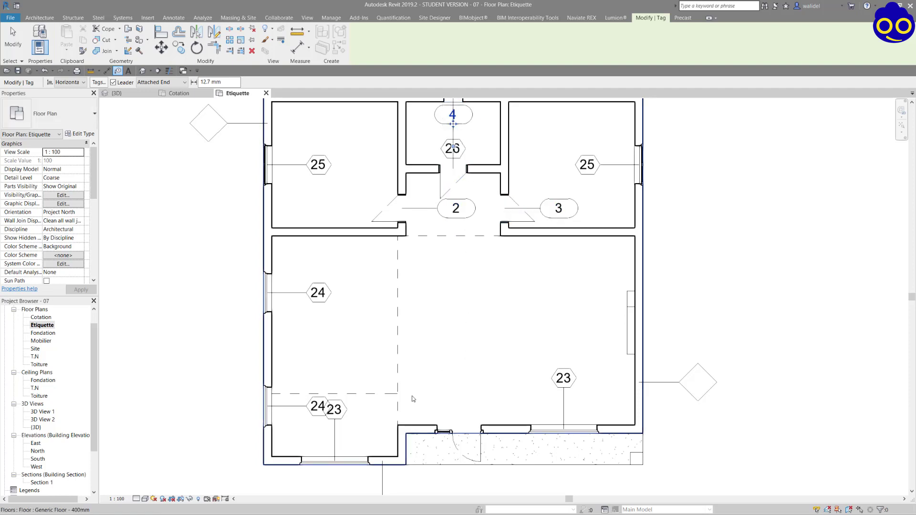
pyautogui.click(460, 430)
# - Tag the five interior partition walls around the bedrooms, small middle room and hallway, and finish tagging
pyautogui.moveTo(472, 317); pyautogui.dragTo(480, 321, button='middle')
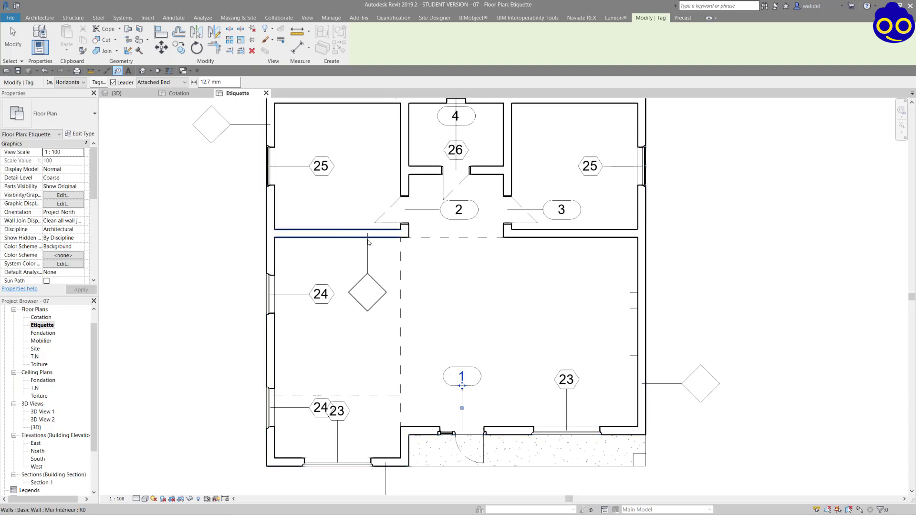
pyautogui.click(368, 242)
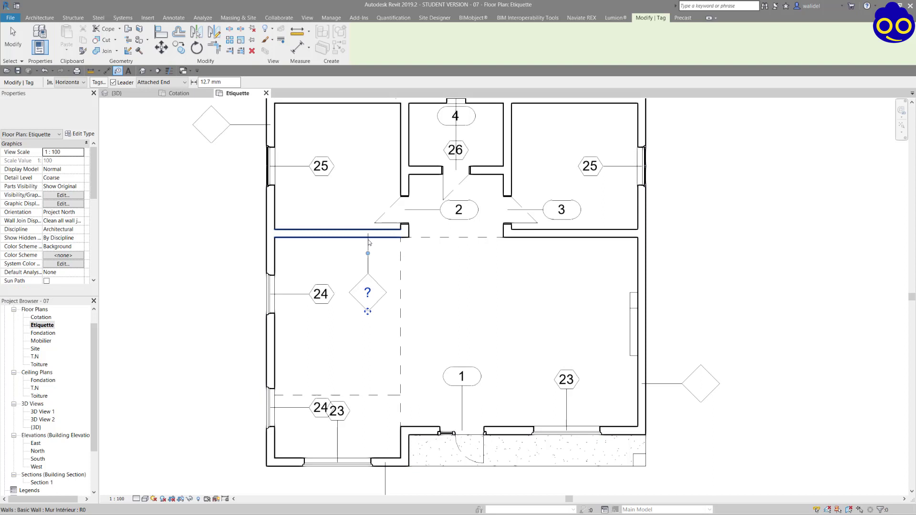
pyautogui.click(405, 145)
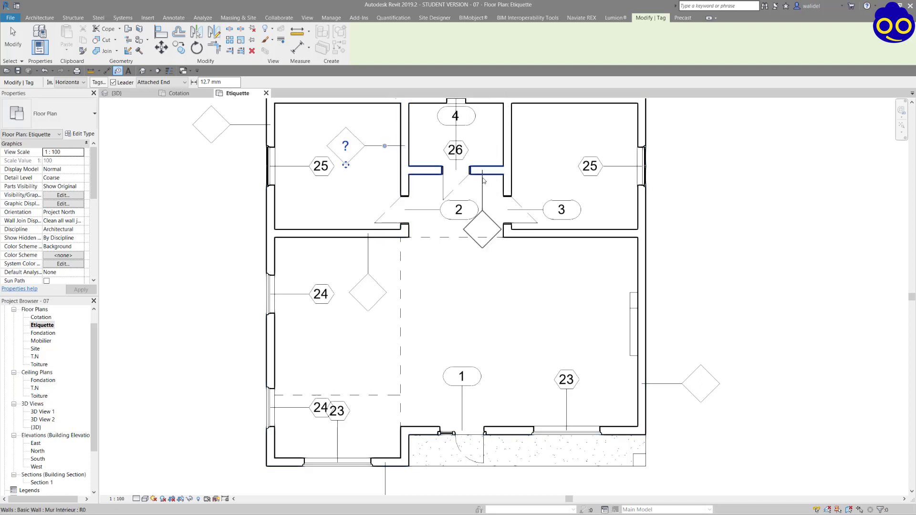
pyautogui.click(512, 147)
pyautogui.click(582, 241)
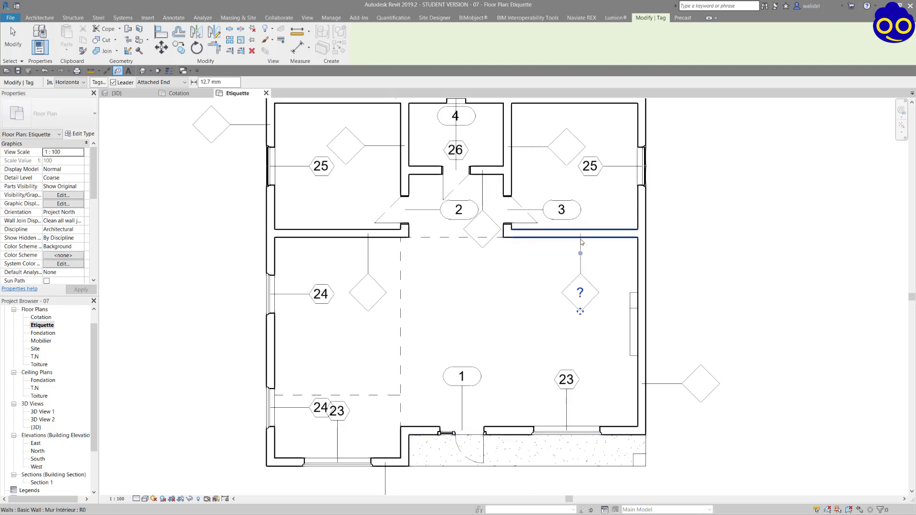
pyautogui.scroll(-1, 448, 282)
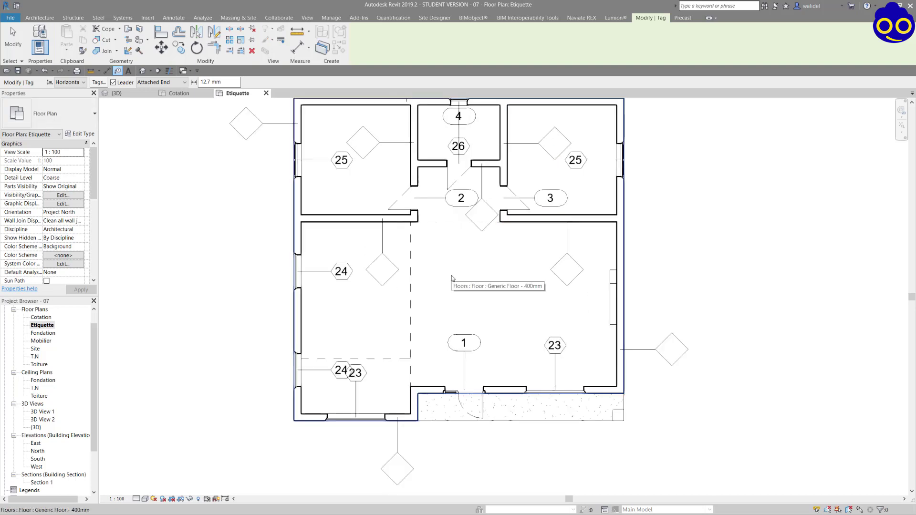
pyautogui.moveTo(451, 276); pyautogui.dragTo(497, 305, button='middle')
pyautogui.scroll(-3, 481, 302)
pyautogui.scroll(1, 528, 217)
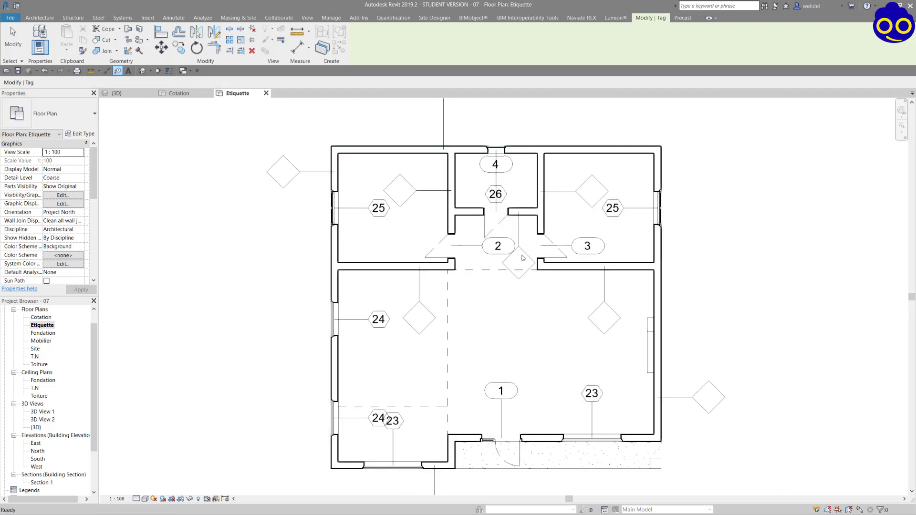
pyautogui.press('Escape')
pyautogui.scroll(1, 352, 214)
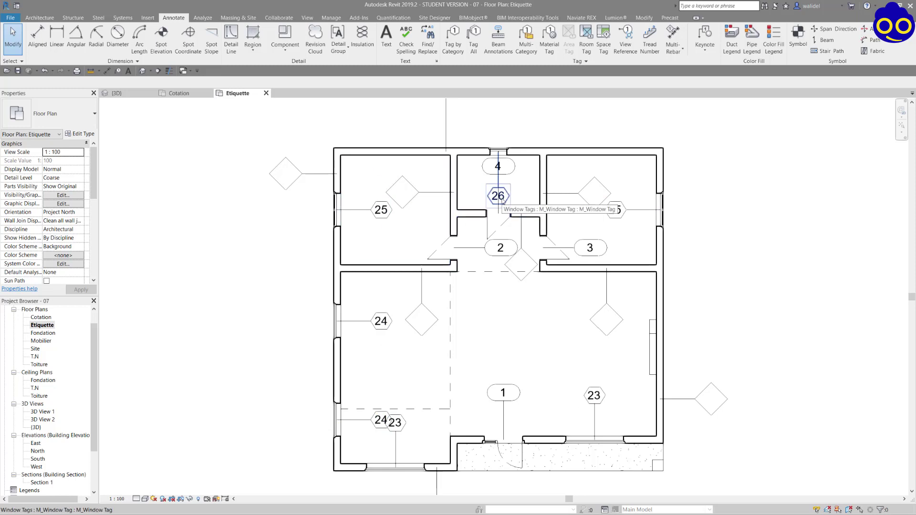
# - Set the Type Mark of the 2 Vantaux - Droits 1100x1200mm window type to 1, using the upper-left bedroom window
pyautogui.moveTo(394, 259); pyautogui.dragTo(395, 242, button='middle')
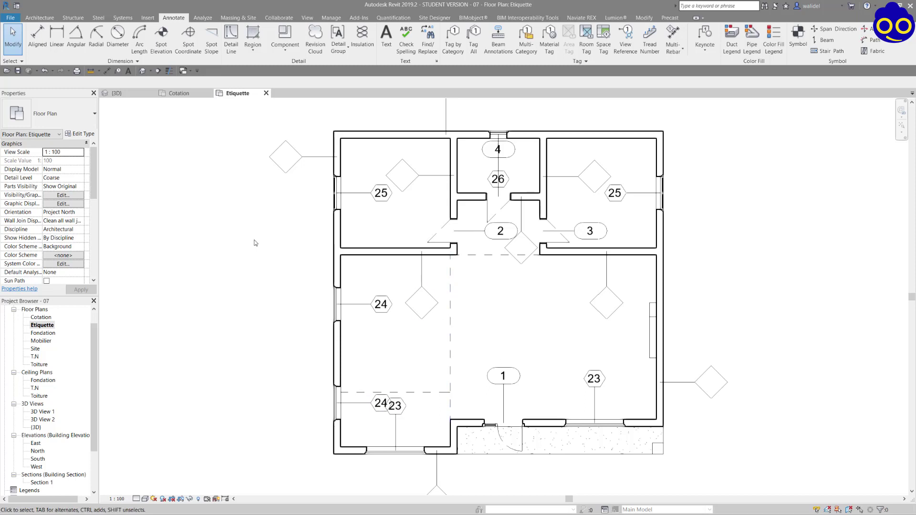
pyautogui.click(335, 200)
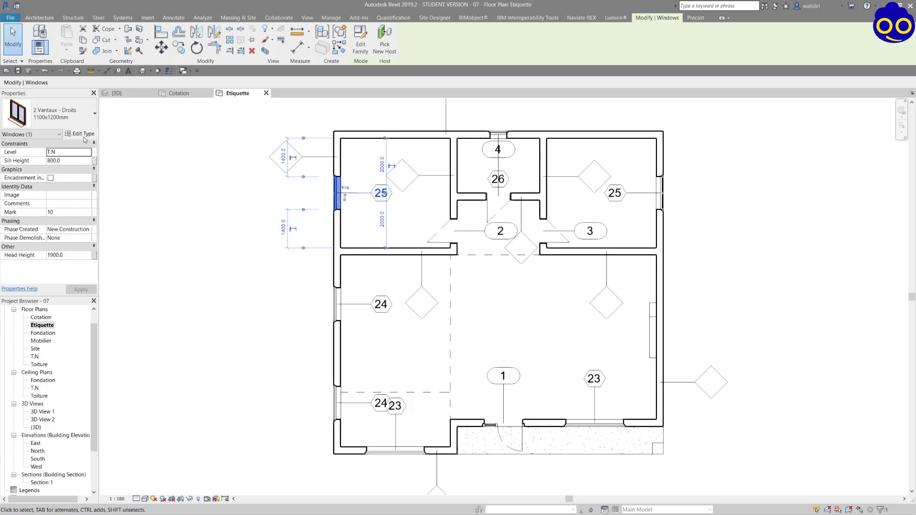
pyautogui.click(82, 135)
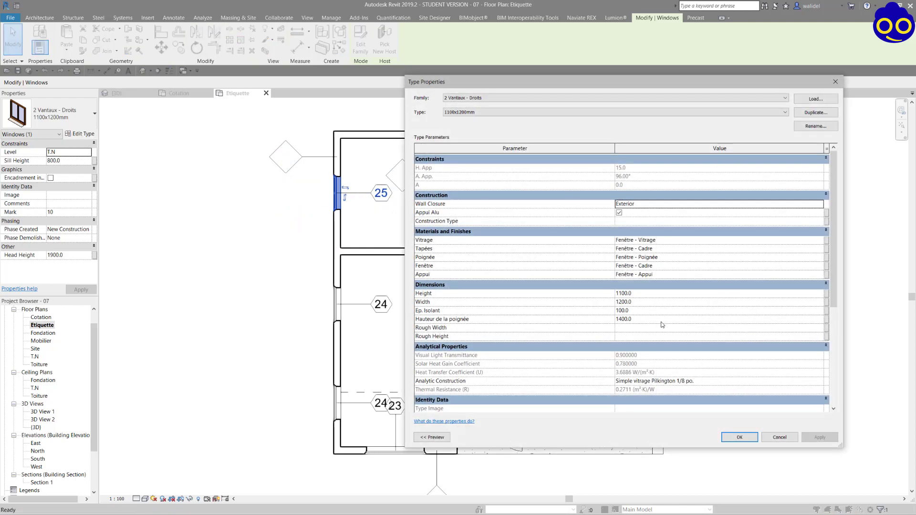
pyautogui.scroll(-5, 594, 361)
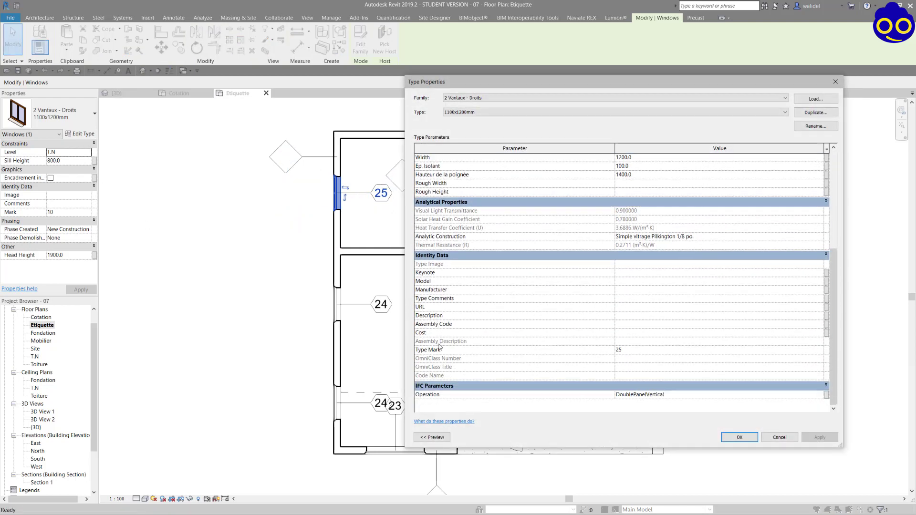
pyautogui.click(644, 353)
pyautogui.click(820, 438)
pyautogui.click(739, 438)
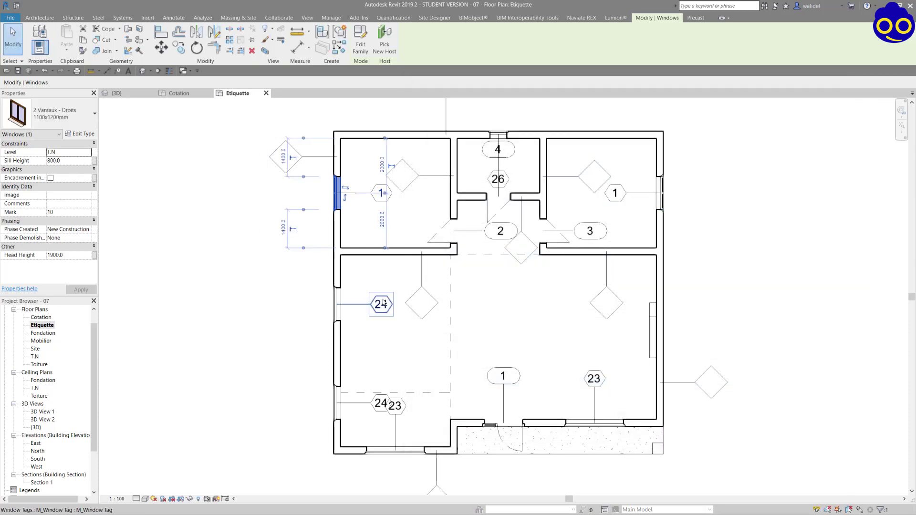
# - Set the Type Mark of the PF 2 Vantaux - Droits 1100x1200 mm window type to 2, using the upper living-area window in the left wall
pyautogui.click(337, 304)
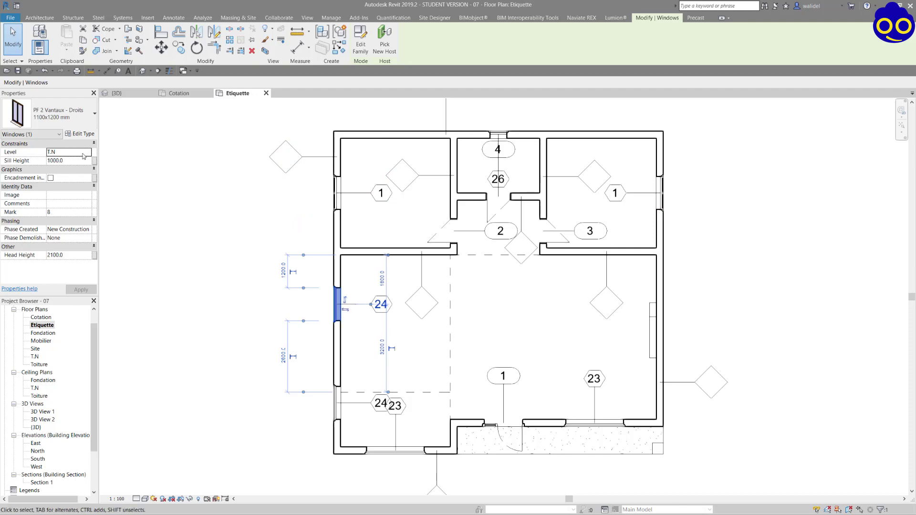
pyautogui.click(76, 134)
pyautogui.scroll(-5, 632, 365)
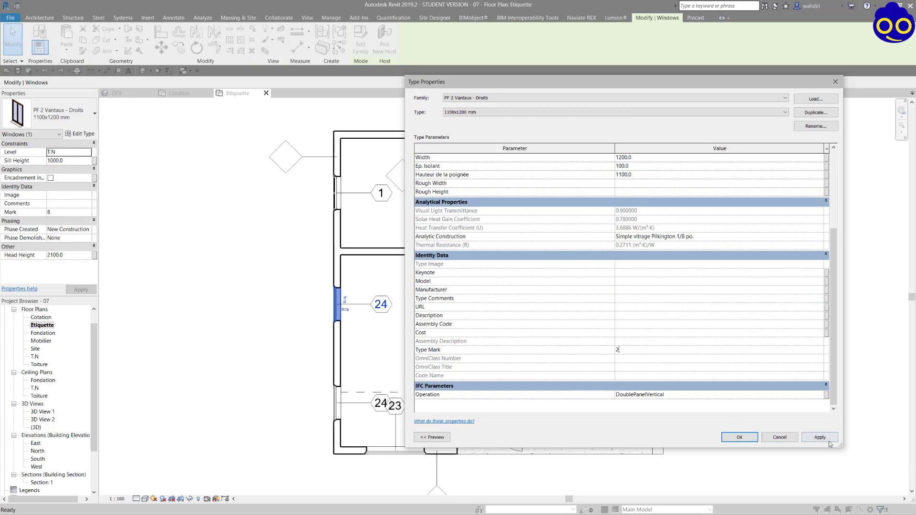
pyautogui.click(816, 438)
pyautogui.click(750, 440)
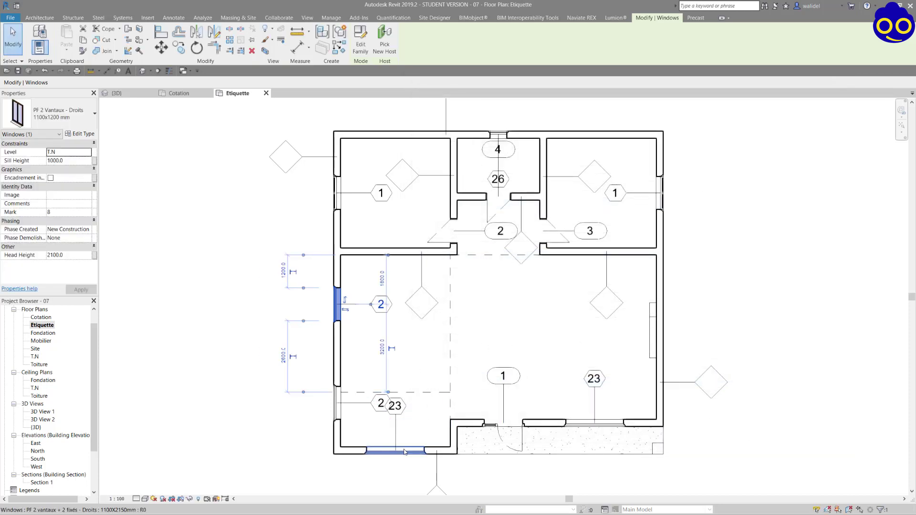
# - Set the Type Mark of the PF 2 vantaux + 2 fixés - Droits 1100X2150mm type to 3, using the kitchen's front window
pyautogui.click(405, 447)
pyautogui.click(81, 133)
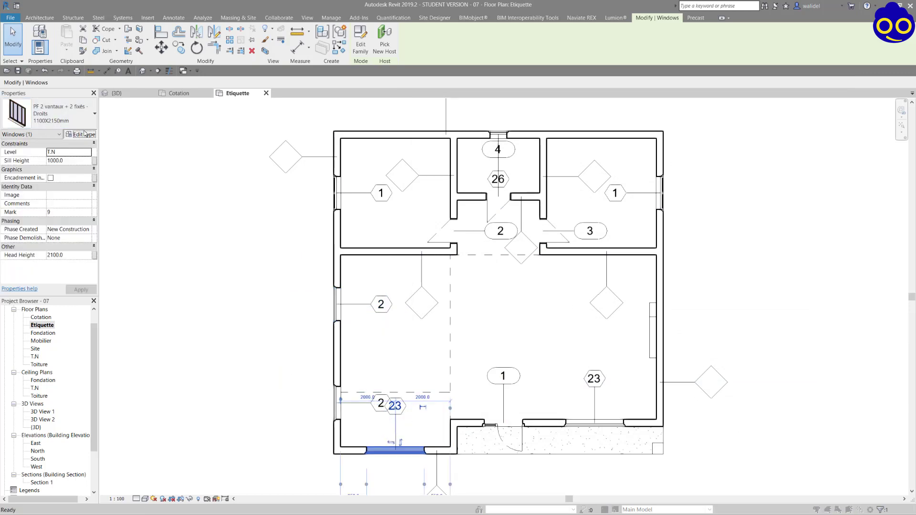
pyautogui.moveTo(831, 180); pyautogui.dragTo(832, 261)
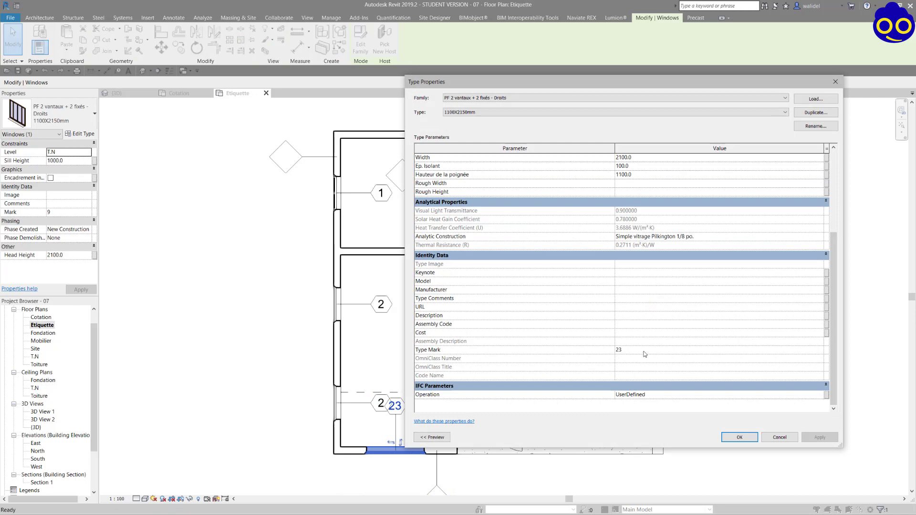
pyautogui.click(739, 438)
pyautogui.click(475, 378)
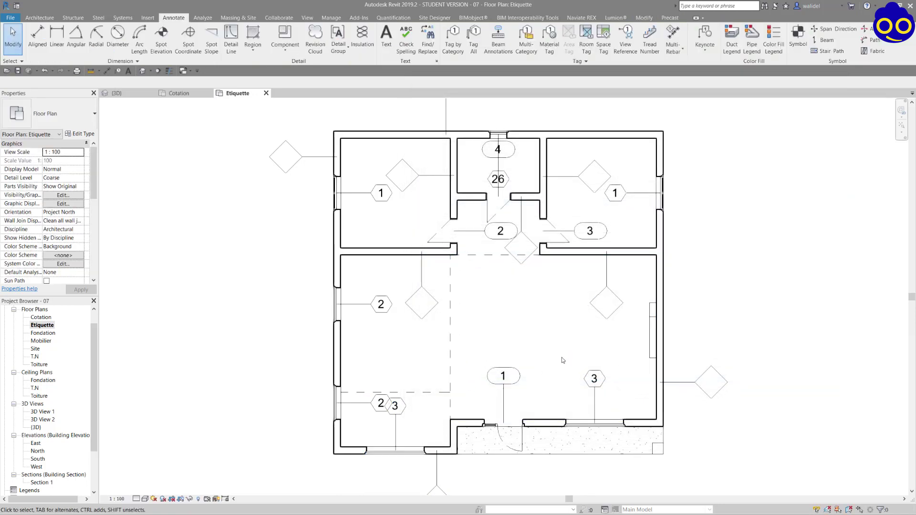
# - Set the Type Mark of the 1 Vantail - Droit 600x600mm window type to 4, using the small middle room's window
pyautogui.scroll(3, 501, 145)
pyautogui.click(498, 132)
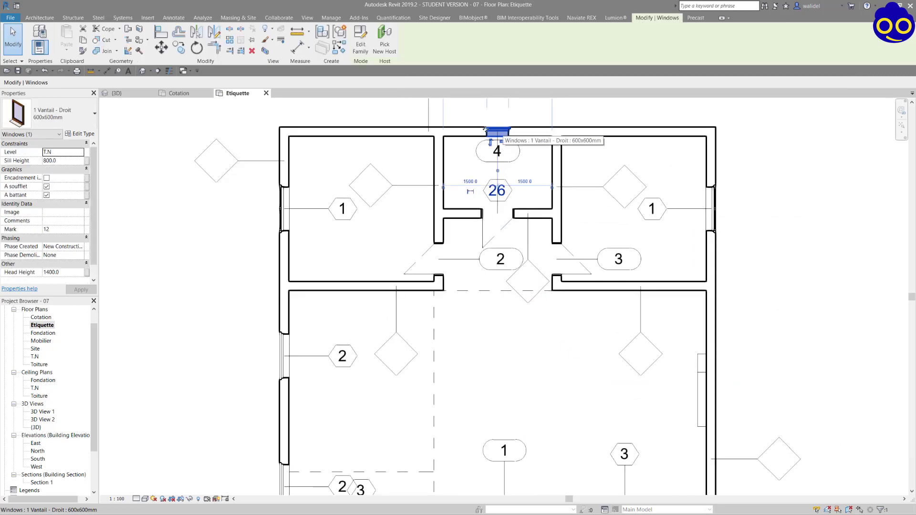
pyautogui.click(80, 134)
pyautogui.scroll(-10, 624, 343)
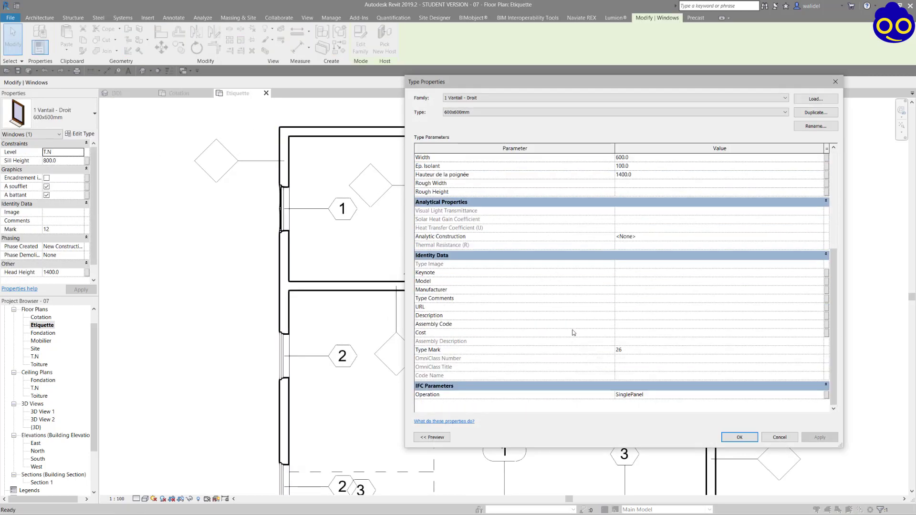
pyautogui.click(648, 352)
pyautogui.write('4')
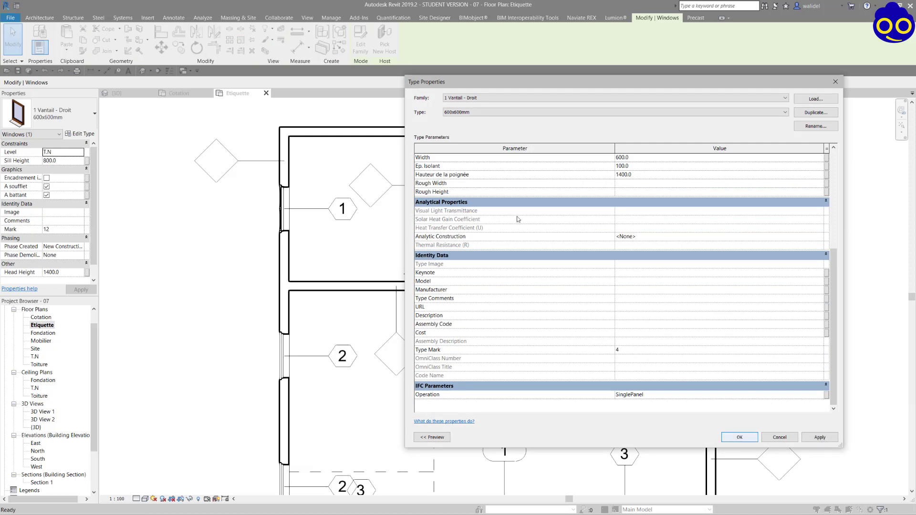
pyautogui.press('Return')
pyautogui.scroll(-2, 506, 194)
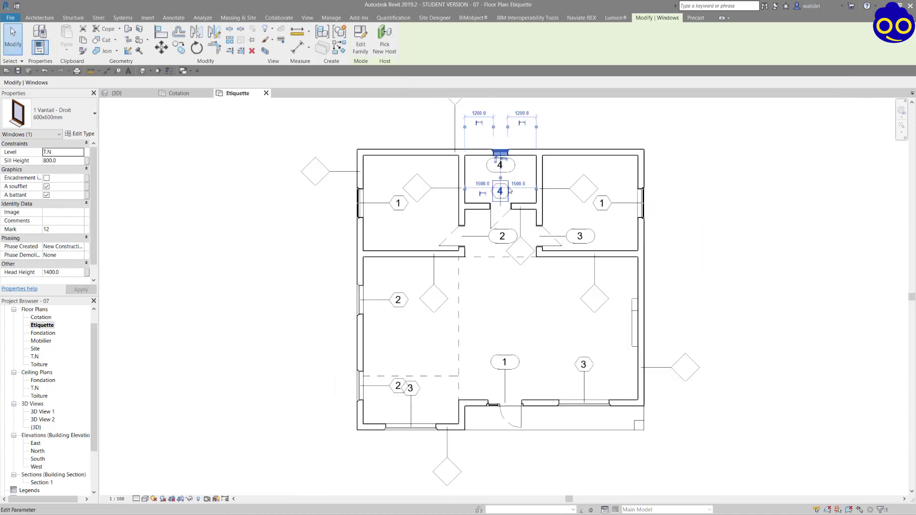
pyautogui.click(594, 123)
# - Try placing the kitchen front window's tag outside the building, below the wall
pyautogui.moveTo(558, 168); pyautogui.dragTo(485, 154, button='middle')
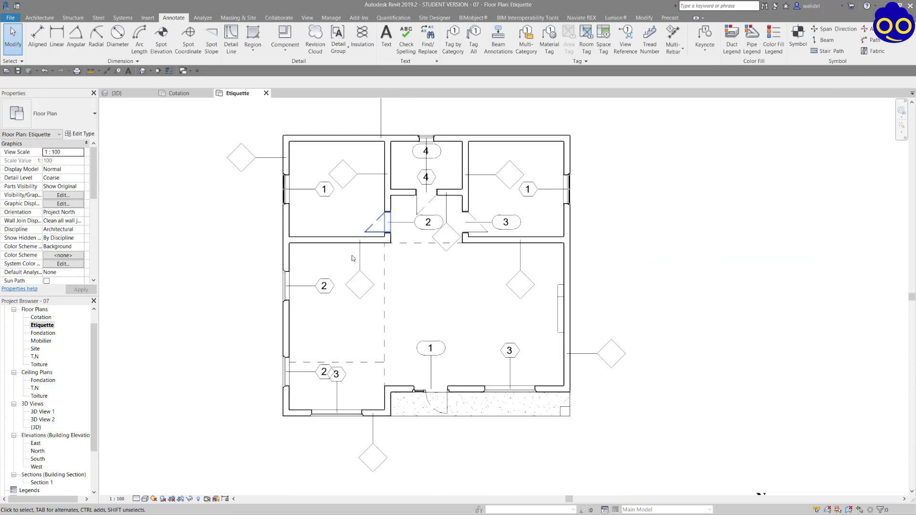
pyautogui.click(336, 395)
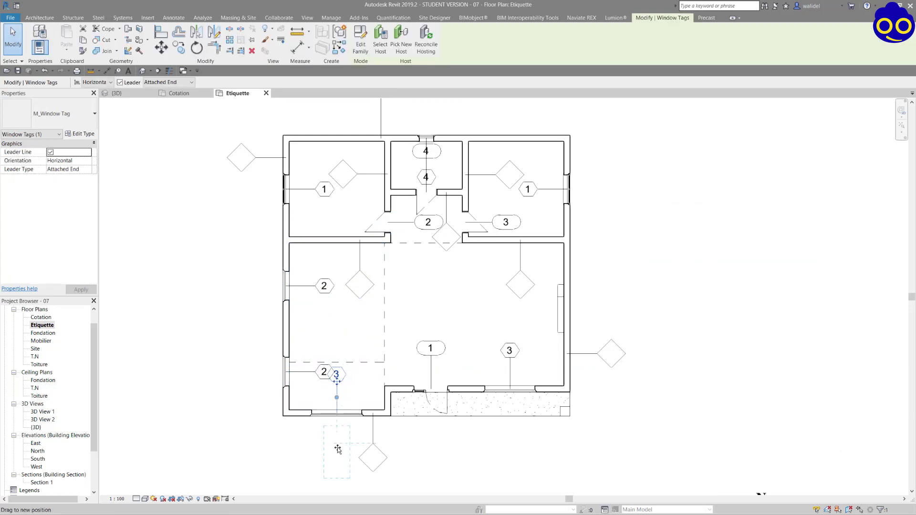
pyautogui.moveTo(338, 449); pyautogui.dragTo(338, 449)
pyautogui.click(337, 388)
pyautogui.click(361, 436)
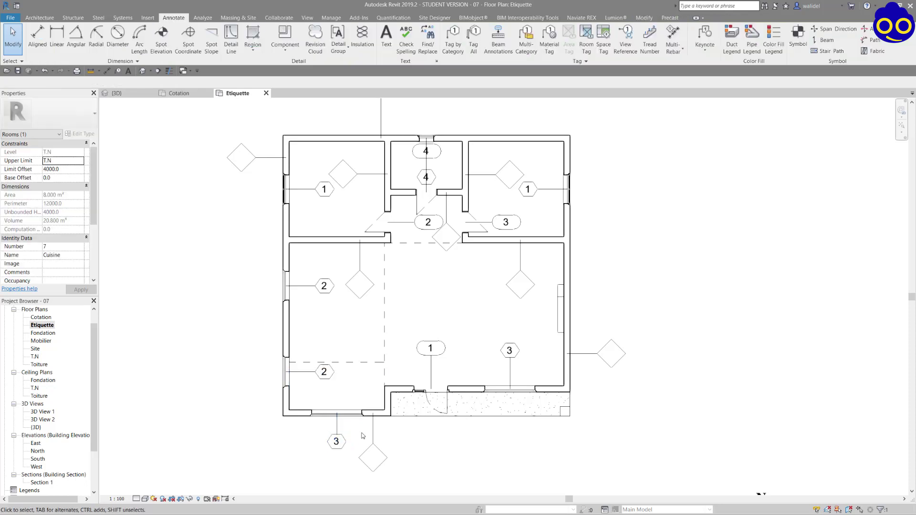
# - Place the kitchen front window's tag inside the room, close to the window and clear of the neighbouring tag
pyautogui.click(339, 438)
pyautogui.moveTo(336, 441); pyautogui.dragTo(339, 442)
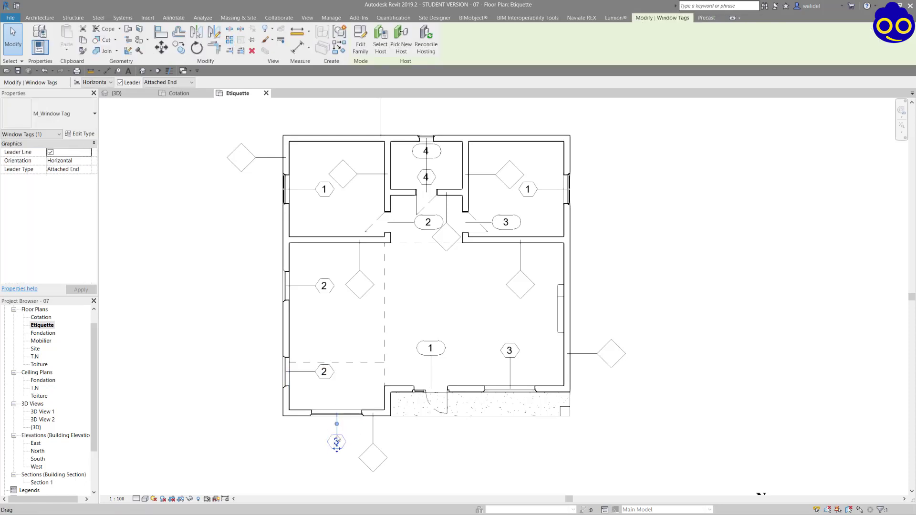
pyautogui.moveTo(337, 396); pyautogui.dragTo(337, 396)
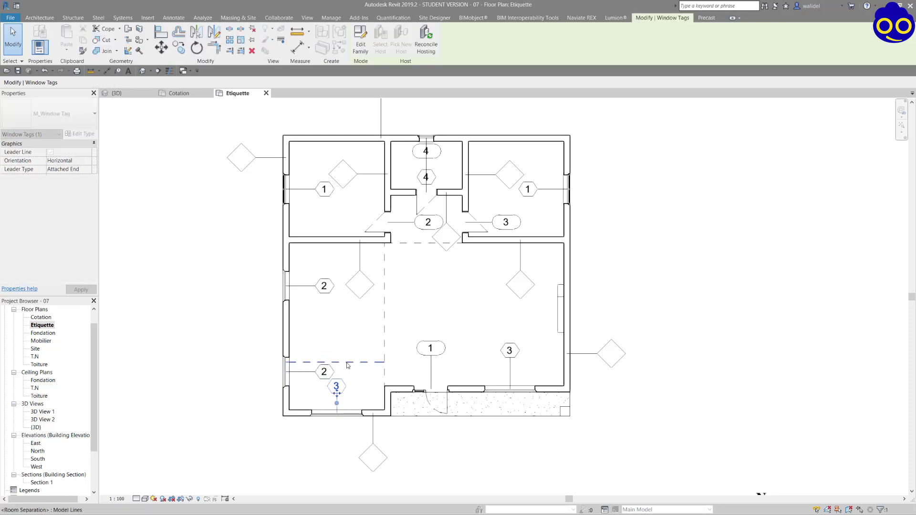
pyautogui.press('Escape')
# - Move the tags of the two type 2 windows closer to the left exterior wall, vertically aligned with each other
pyautogui.click(334, 373)
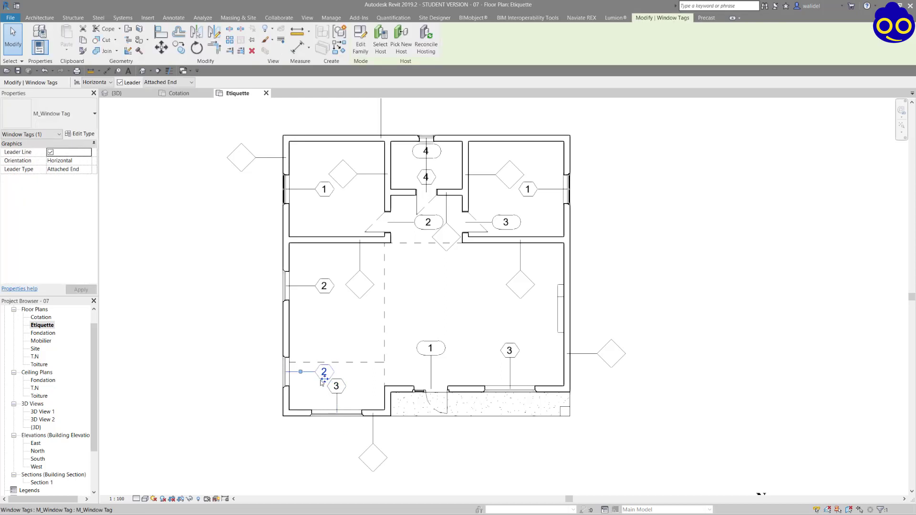
pyautogui.moveTo(307, 379); pyautogui.dragTo(308, 379)
pyautogui.press('Escape')
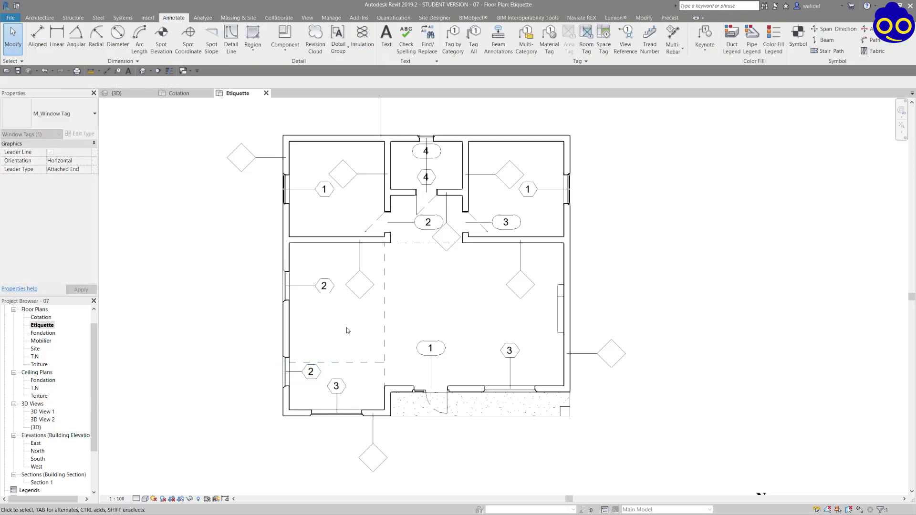
pyautogui.scroll(2, 344, 303)
pyautogui.moveTo(398, 288); pyautogui.dragTo(386, 322, button='middle')
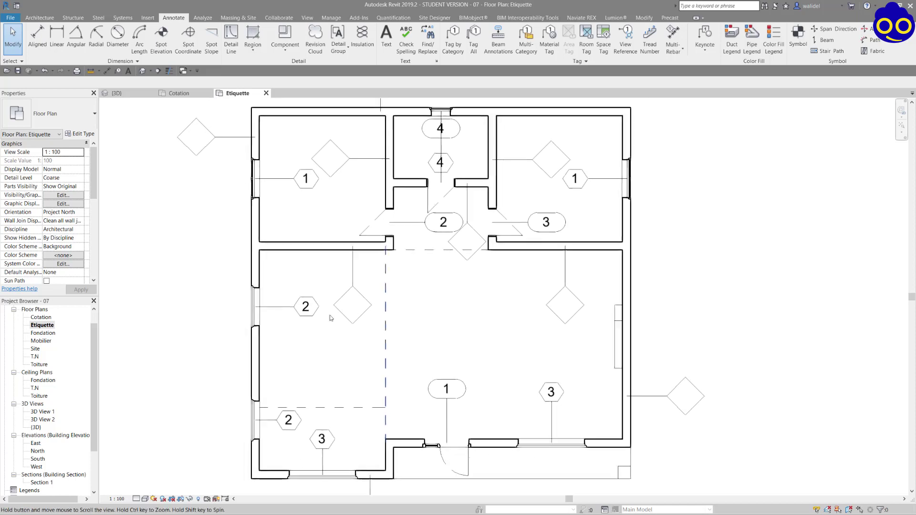
pyautogui.click(310, 314)
pyautogui.moveTo(298, 310)
pyautogui.mouseDown()
pyautogui.moveTo(306, 321)
pyautogui.moveTo(273, 320)
pyautogui.mouseUp()
pyautogui.press('Escape')
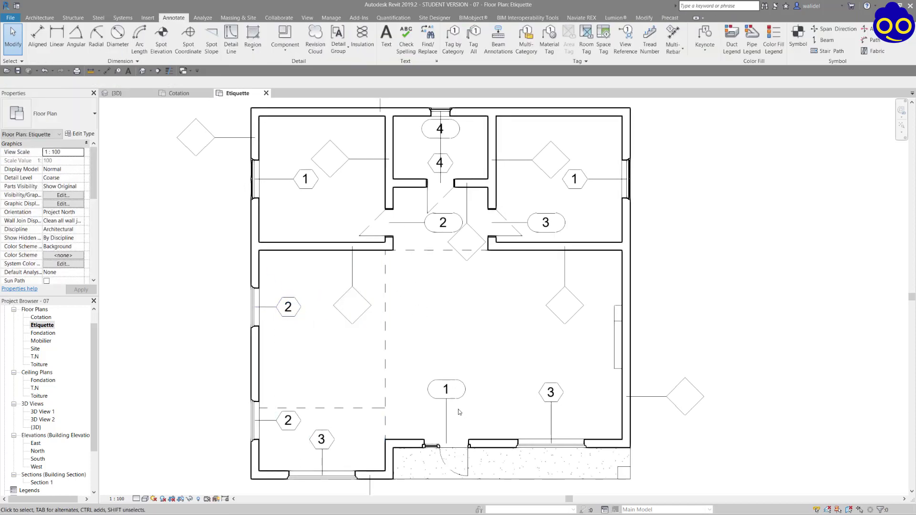
# - Remove the leader from the front entrance door's tag and place the tag right at the door opening
pyautogui.moveTo(450, 412); pyautogui.dragTo(403, 379, button='middle')
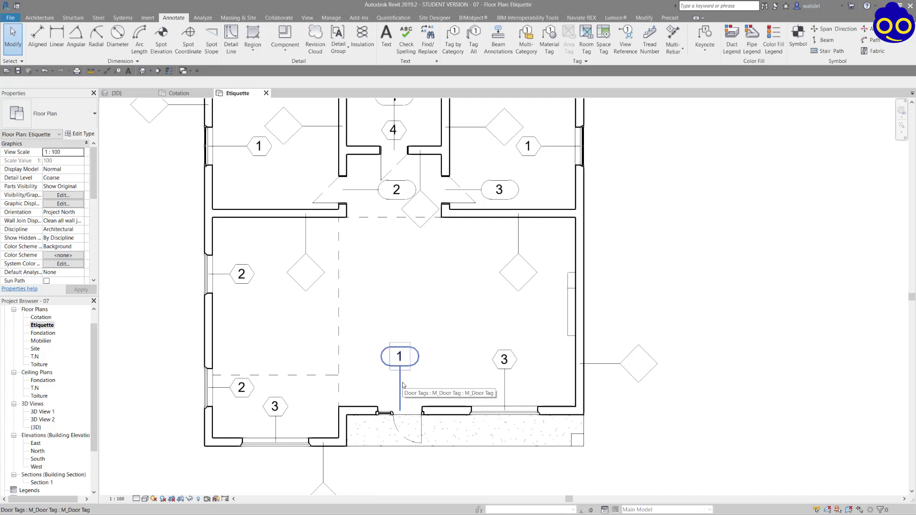
pyautogui.click(403, 385)
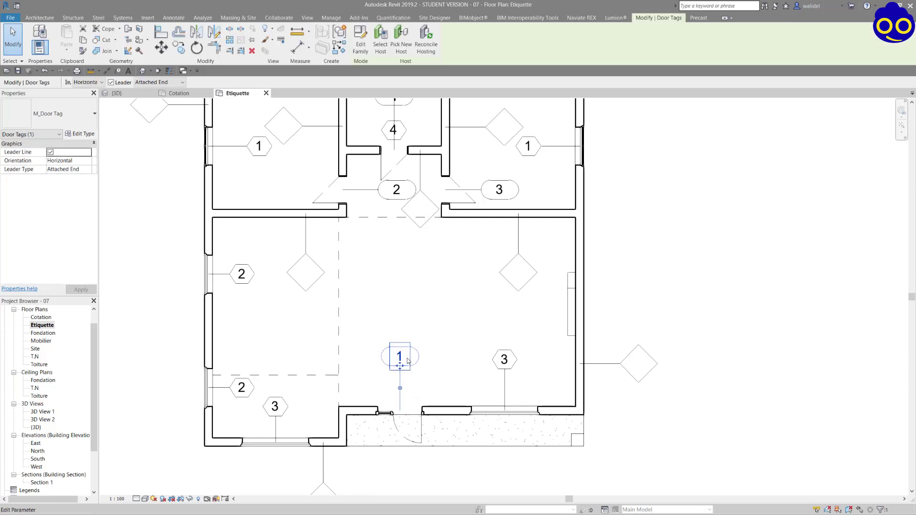
pyautogui.click(110, 82)
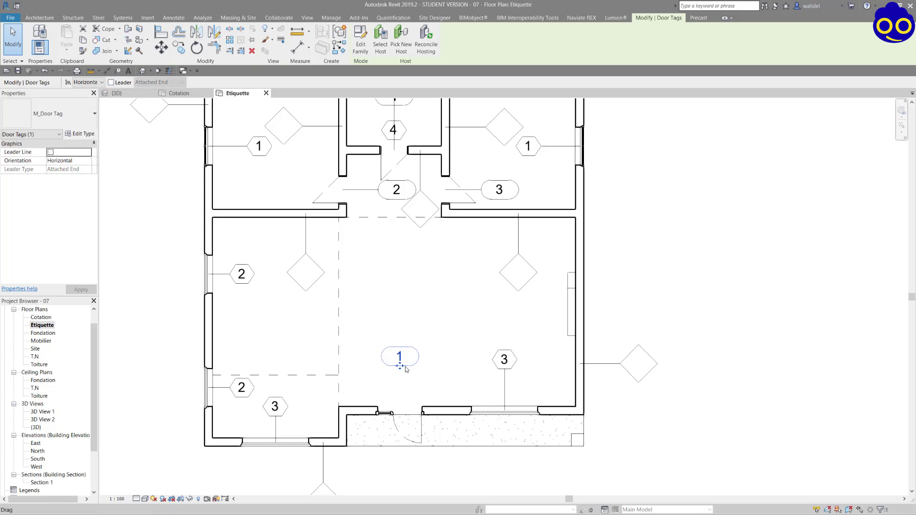
pyautogui.moveTo(401, 368); pyautogui.dragTo(400, 408)
pyautogui.click(428, 302)
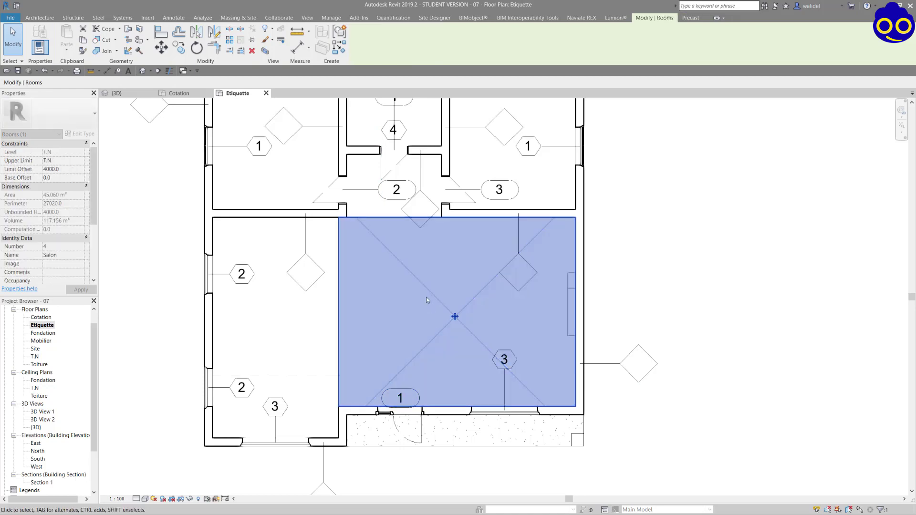
pyautogui.click(726, 188)
# - Remove the leaders from the three interior door tags numbered 2, 3 and 4 together
pyautogui.click(499, 189)
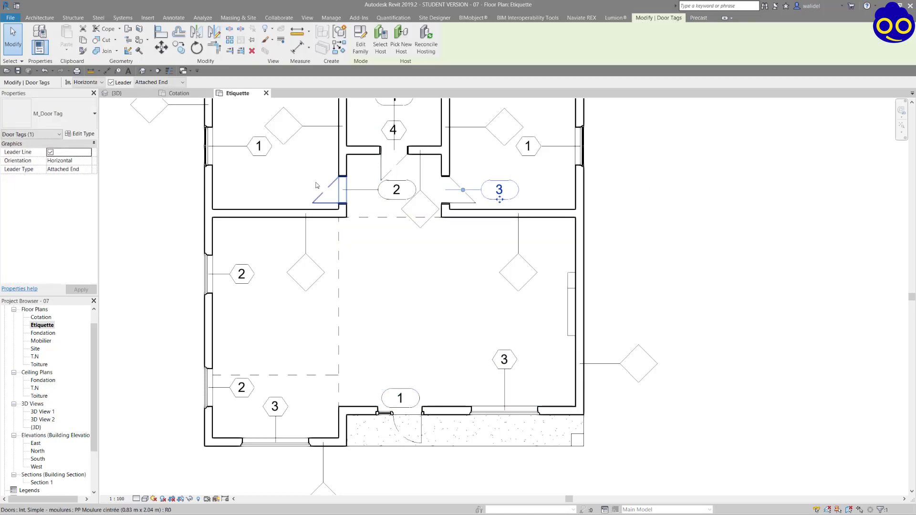
pyautogui.keyDown('ctrl'); pyautogui.click(370, 192); pyautogui.keyUp('ctrl')
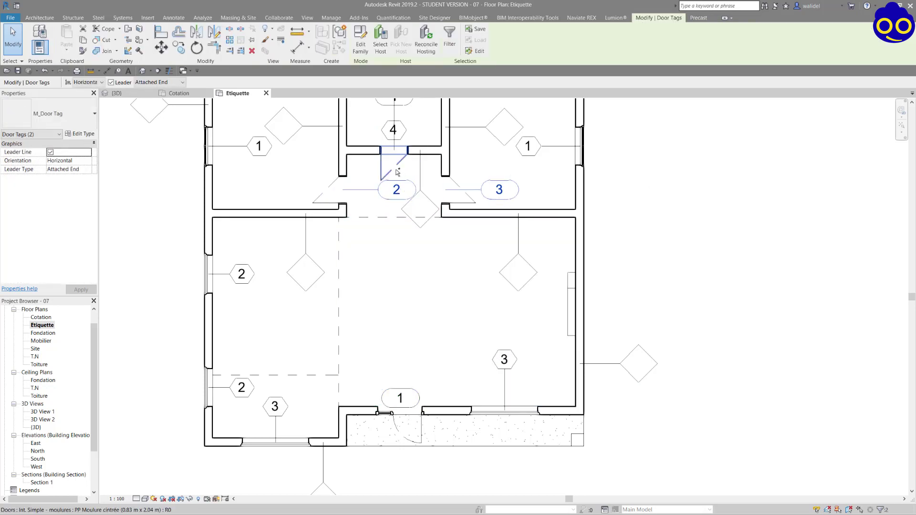
pyautogui.scroll(1, 417, 228)
pyautogui.moveTo(417, 229); pyautogui.dragTo(394, 271, button='middle')
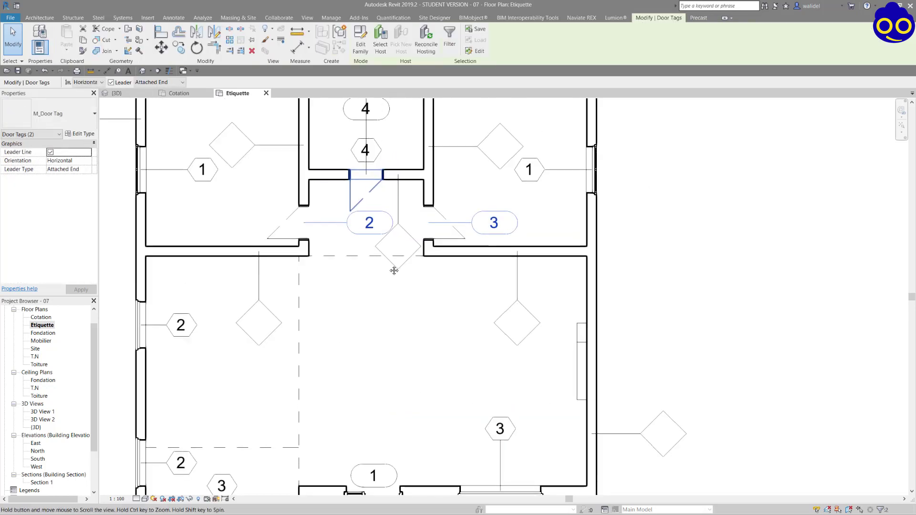
pyautogui.keyDown('ctrl'); pyautogui.click(382, 122); pyautogui.keyUp('ctrl')
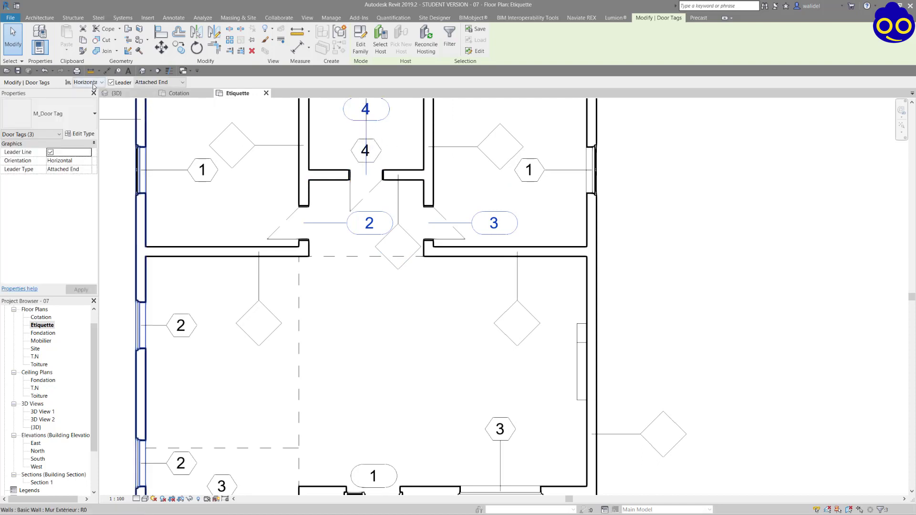
pyautogui.click(112, 82)
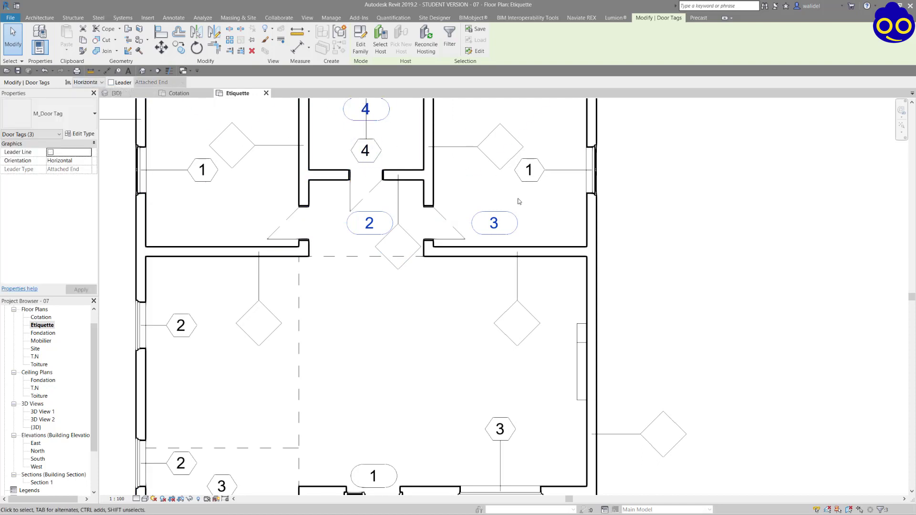
pyautogui.click(534, 213)
# - Move interior door tags 3, 2 and 4 onto their respective doorways around the hallway
pyautogui.click(492, 230)
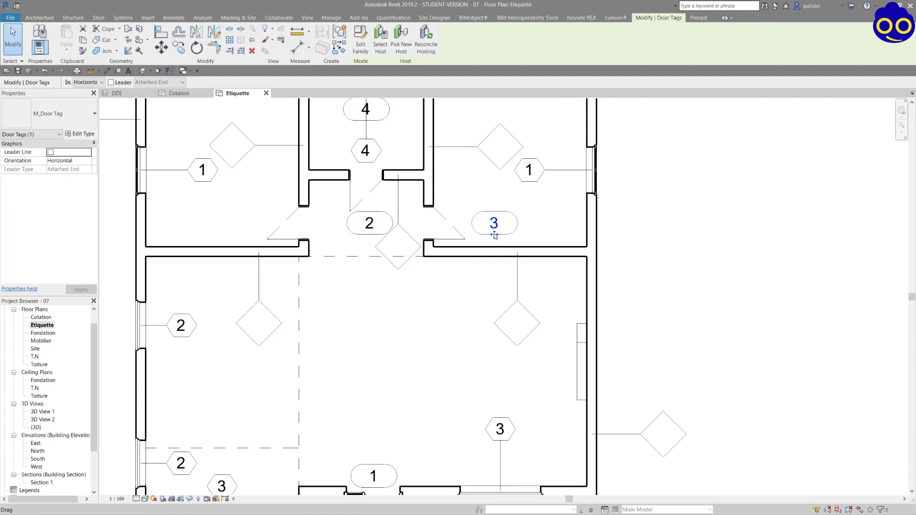
pyautogui.moveTo(482, 235); pyautogui.dragTo(444, 234)
pyautogui.click(341, 213)
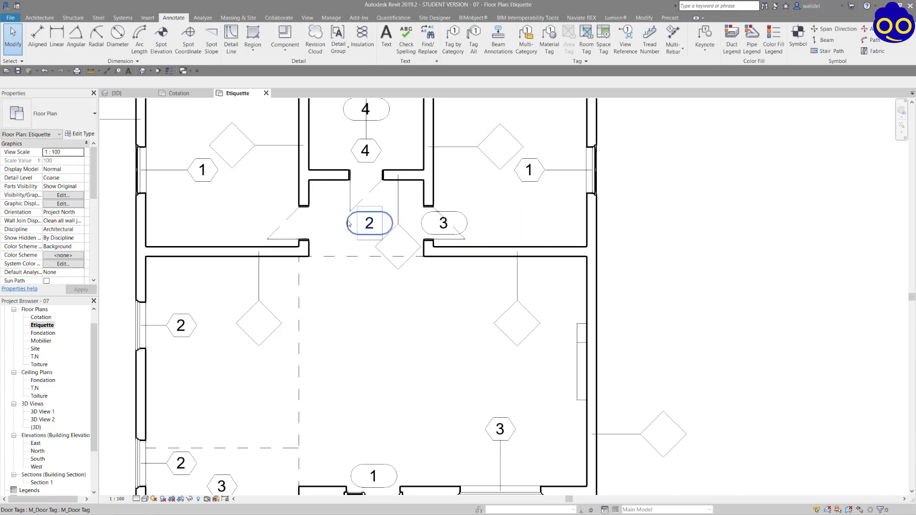
pyautogui.click(370, 236)
pyautogui.moveTo(369, 235); pyautogui.dragTo(300, 234)
pyautogui.moveTo(300, 234); pyautogui.dragTo(302, 312, button='middle')
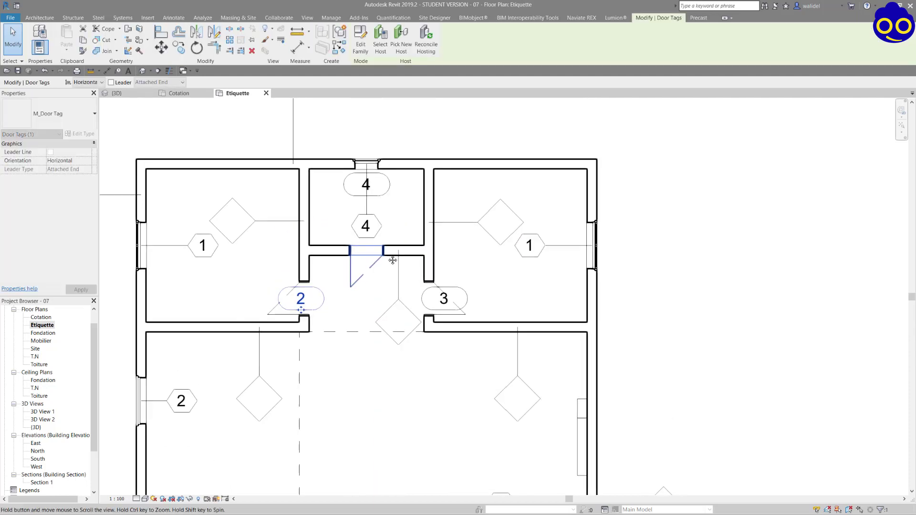
pyautogui.click(384, 193)
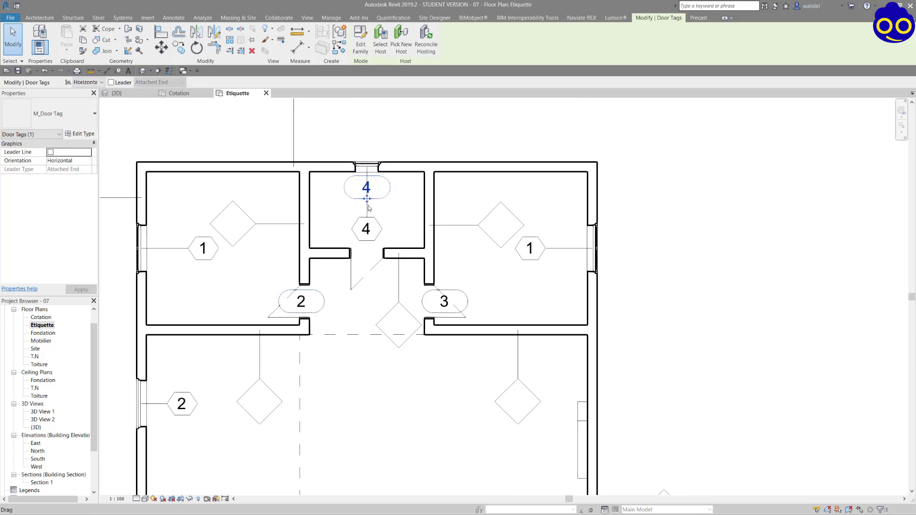
pyautogui.moveTo(365, 266); pyautogui.dragTo(366, 267)
# - Move the small middle room's window tag up closer to its window
pyautogui.click(366, 225)
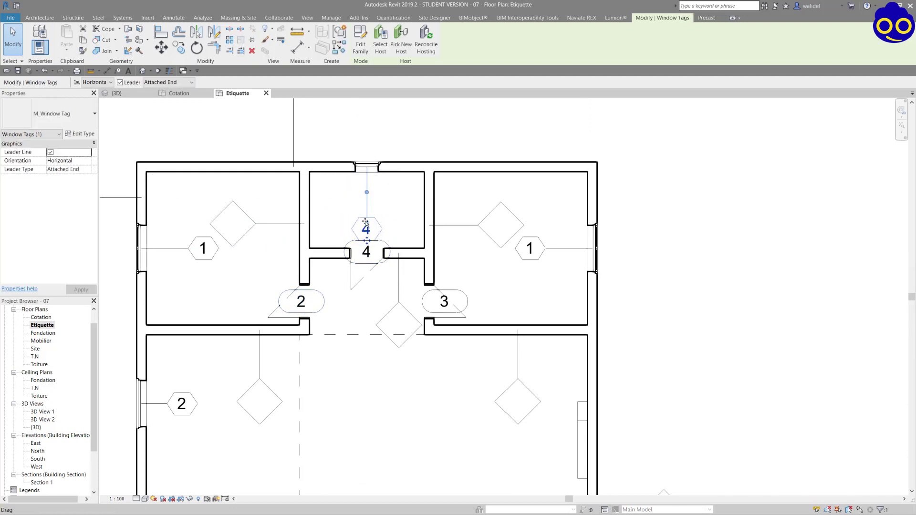
pyautogui.moveTo(366, 214); pyautogui.dragTo(366, 183)
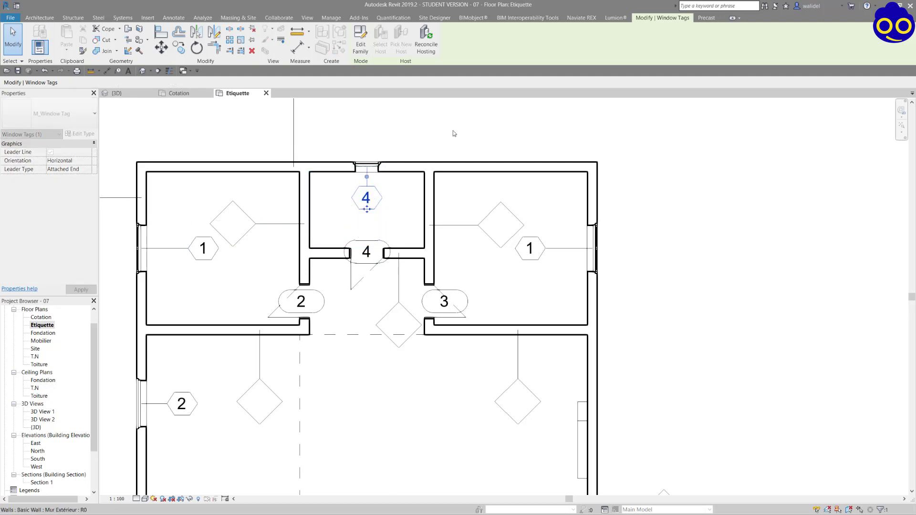
pyautogui.click(478, 143)
pyautogui.scroll(-2, 549, 191)
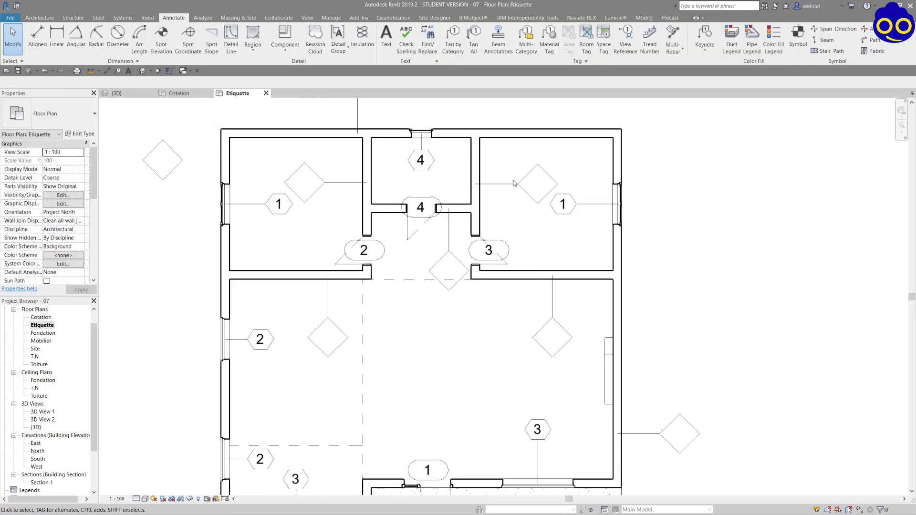
# - Move the right bedroom's window tag and the large living room's front window tag closer to their windows
pyautogui.click(575, 208)
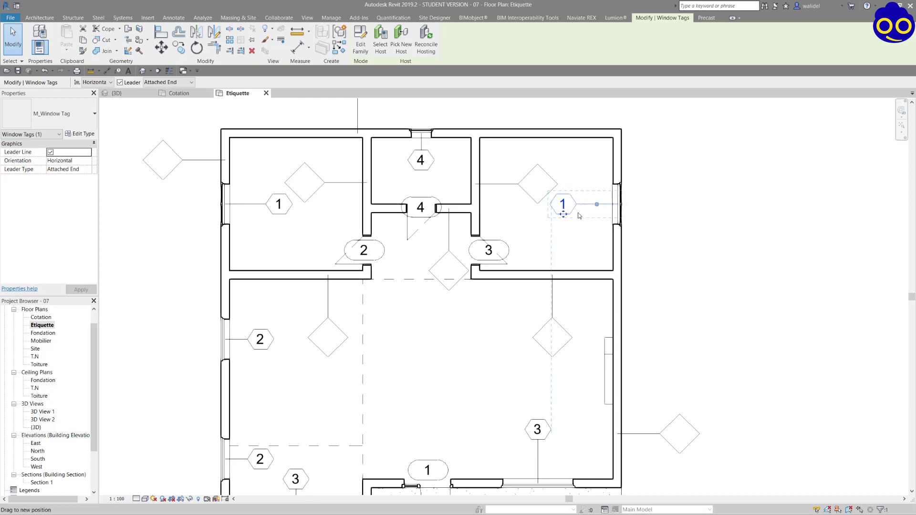
pyautogui.moveTo(584, 214); pyautogui.dragTo(592, 212)
pyautogui.moveTo(536, 403); pyautogui.dragTo(505, 327, button='middle')
pyautogui.click(507, 382)
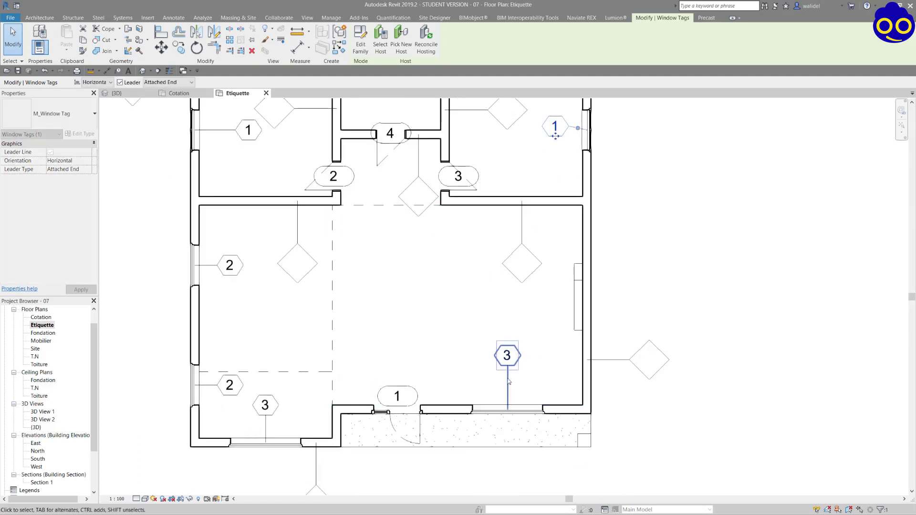
pyautogui.moveTo(508, 382); pyautogui.dragTo(508, 406)
pyautogui.click(407, 301)
pyautogui.click(702, 280)
# - Set the instance Mark of the left exterior wall to 1
pyautogui.moveTo(662, 278); pyautogui.dragTo(692, 290, button='middle')
pyautogui.moveTo(608, 272); pyautogui.dragTo(648, 313, button='middle')
pyautogui.moveTo(326, 213); pyautogui.dragTo(345, 279, button='middle')
pyautogui.moveTo(424, 149); pyautogui.dragTo(427, 224, button='middle')
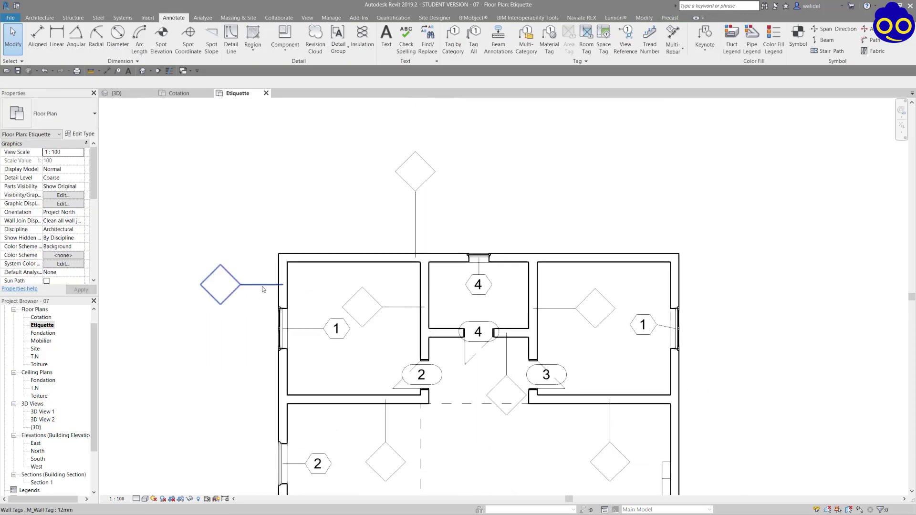
pyautogui.moveTo(262, 287); pyautogui.dragTo(317, 233, button='middle')
pyautogui.click(319, 231)
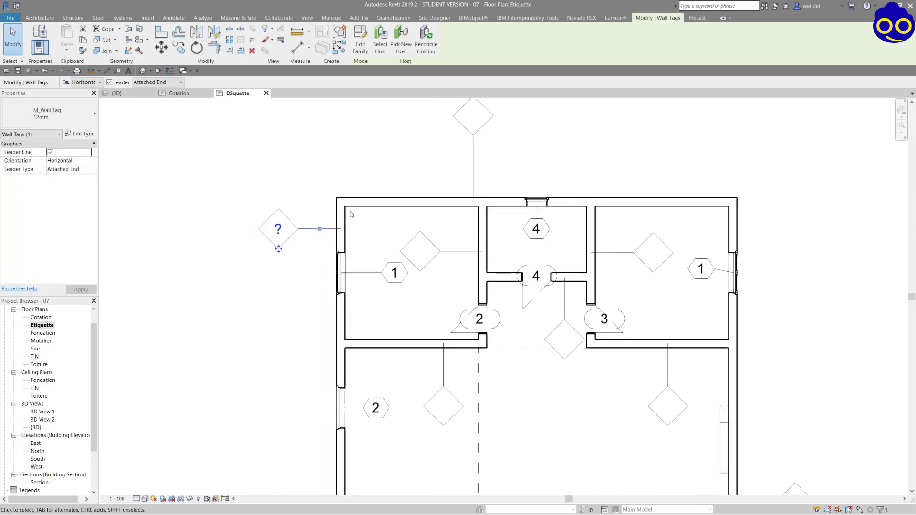
pyautogui.click(365, 227)
pyautogui.click(341, 234)
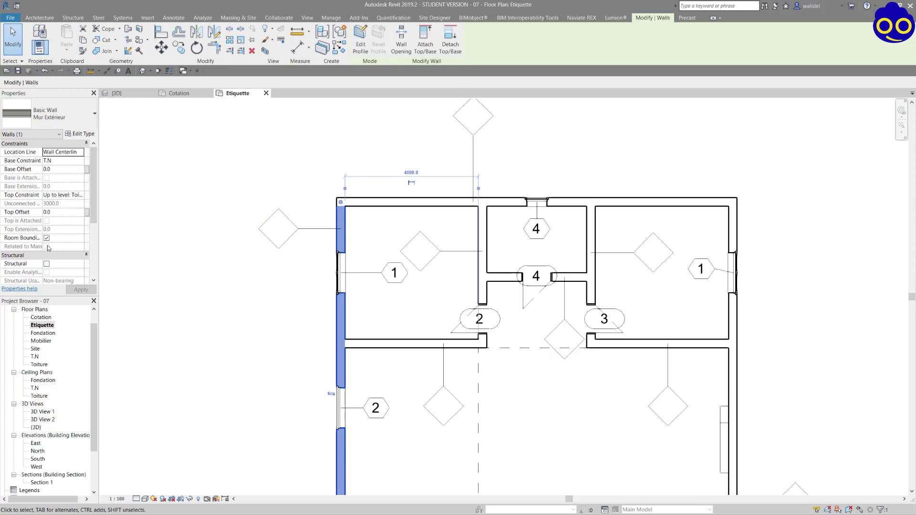
pyautogui.scroll(-5, 47, 249)
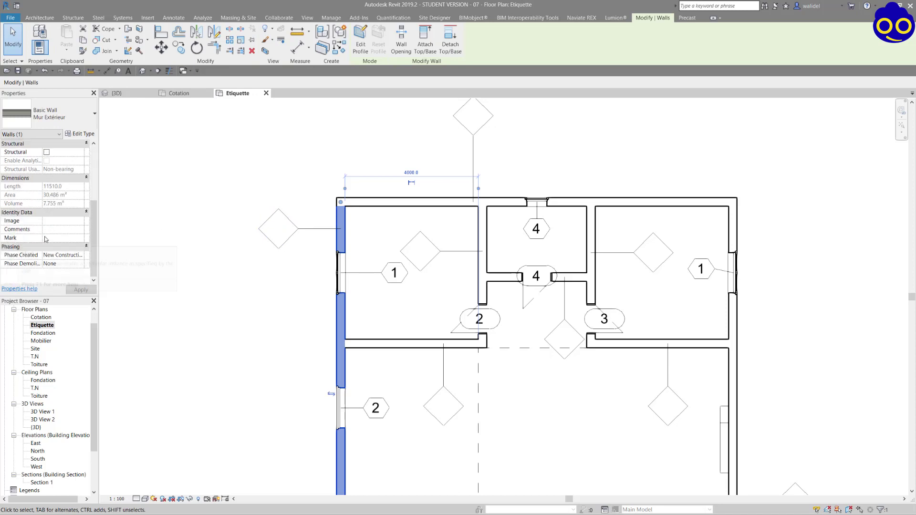
pyautogui.click(60, 238)
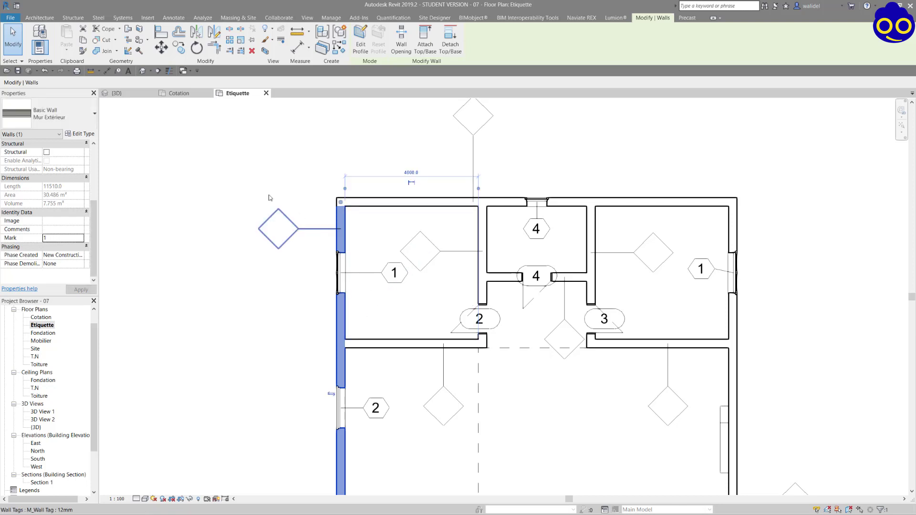
pyautogui.click(301, 206)
# - Set the Type Mark of the Mur Extérieur wall type to 1
pyautogui.scroll(-4, 334, 229)
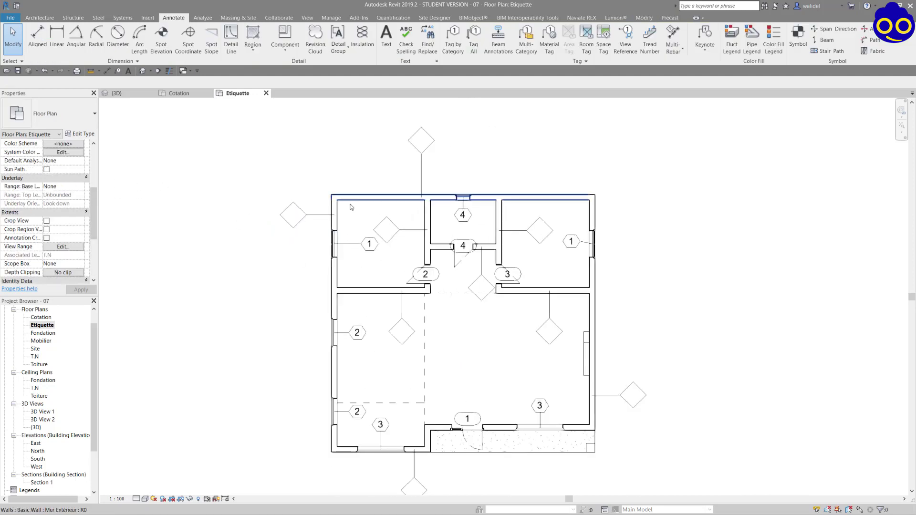
pyautogui.click(334, 219)
pyautogui.click(80, 135)
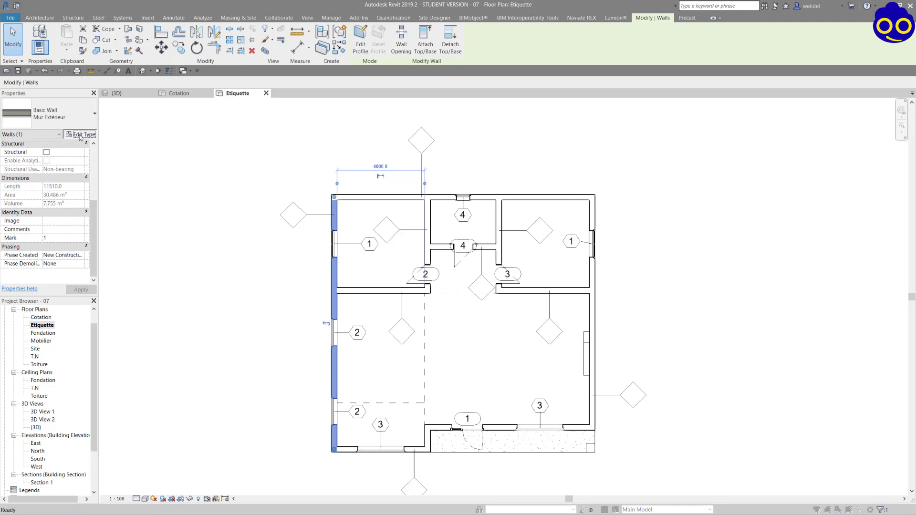
pyautogui.scroll(-1, 551, 278)
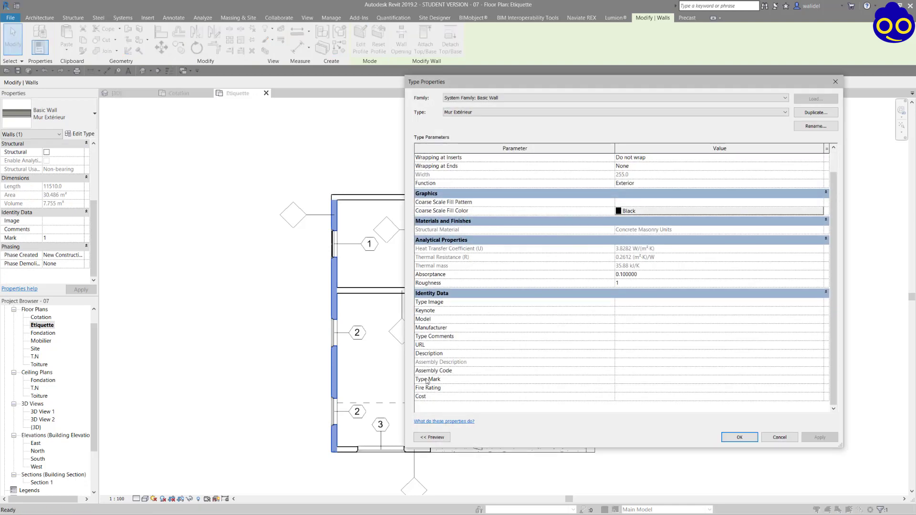
pyautogui.click(649, 380)
pyautogui.click(831, 439)
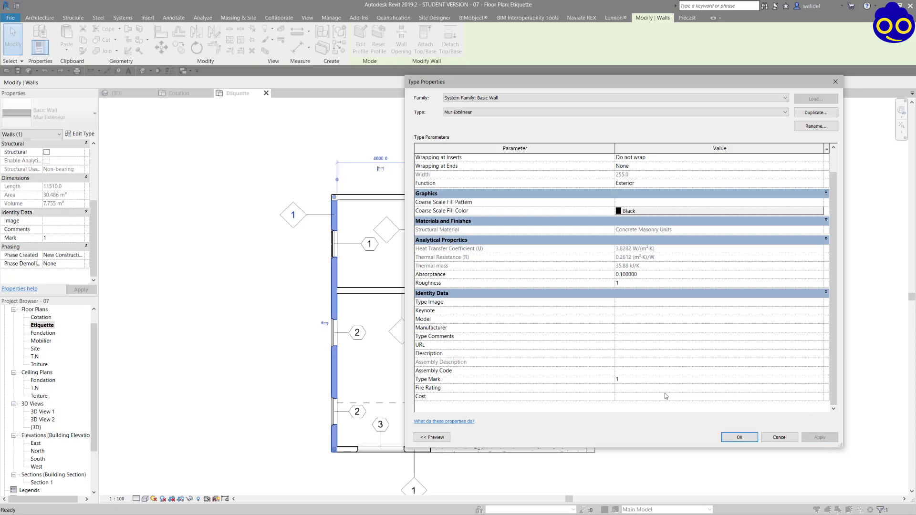
pyautogui.click(739, 437)
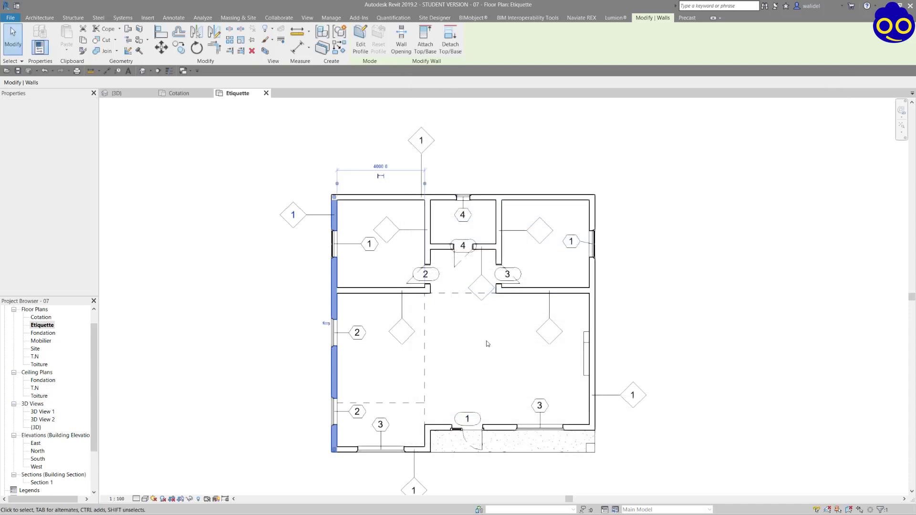
# - Set the Type Mark of the Mur Intérieur wall type to 2
pyautogui.moveTo(354, 222); pyautogui.dragTo(326, 260, button='middle')
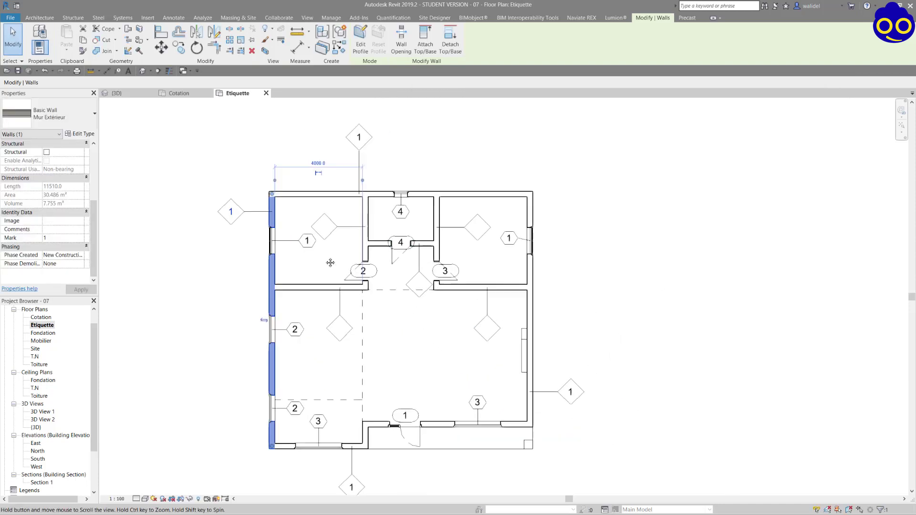
pyautogui.click(365, 230)
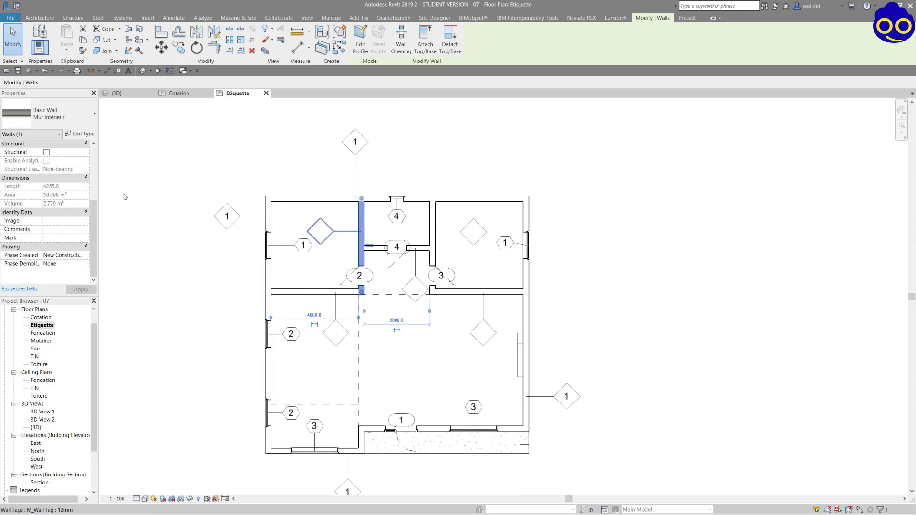
pyautogui.click(81, 135)
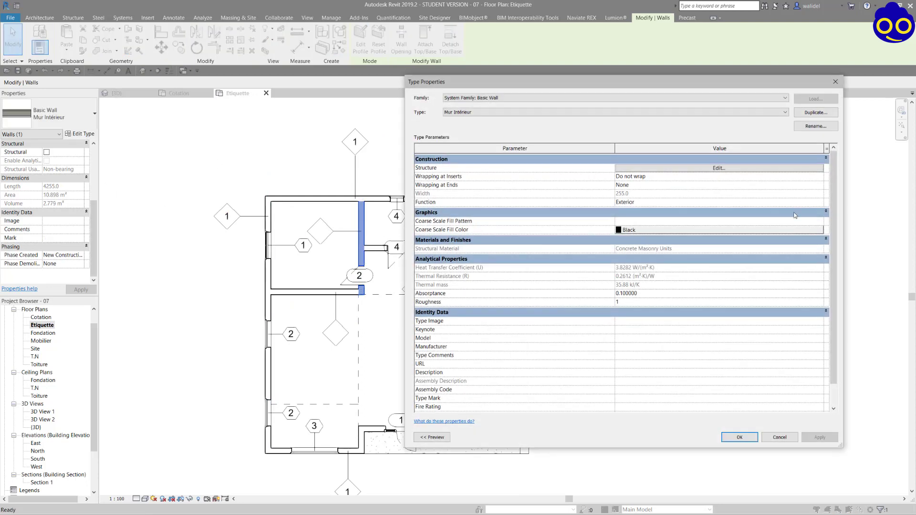
pyautogui.scroll(-1, 830, 201)
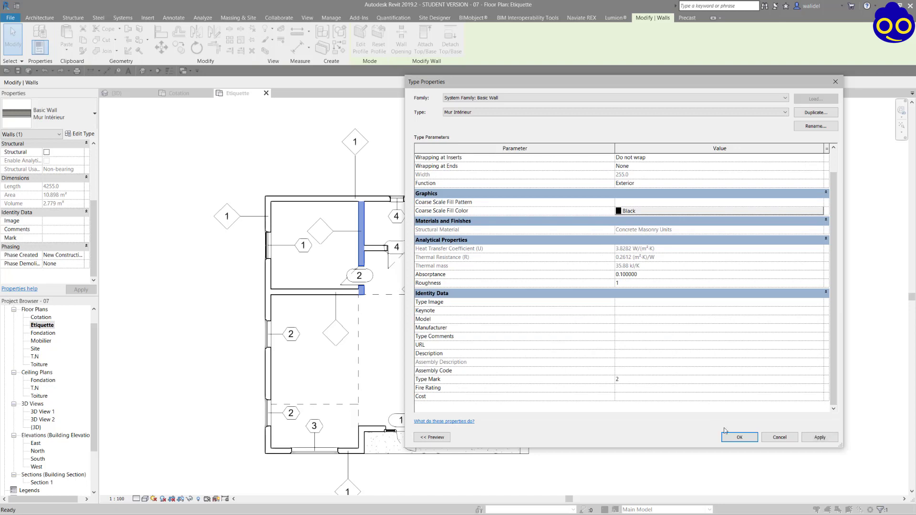
pyautogui.click(740, 438)
pyautogui.press('Escape')
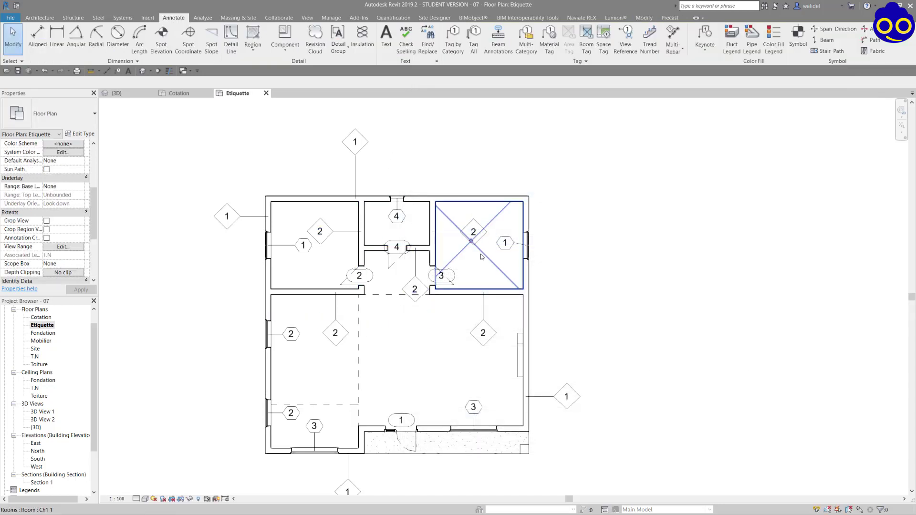
# - Set the leader arrowhead of the 12mm M_Wall Tag type to Heavy End 3mm
pyautogui.scroll(1, 481, 257)
pyautogui.click(268, 224)
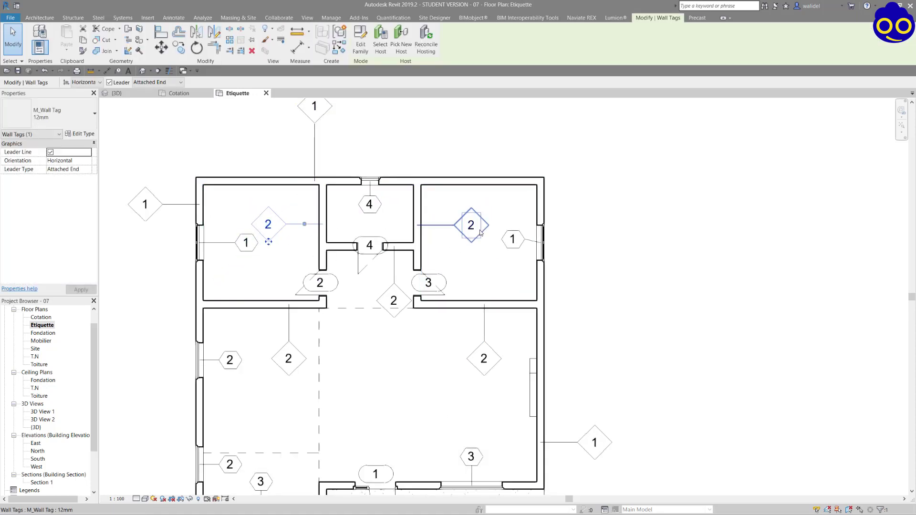
pyautogui.click(446, 236)
pyautogui.press('Escape')
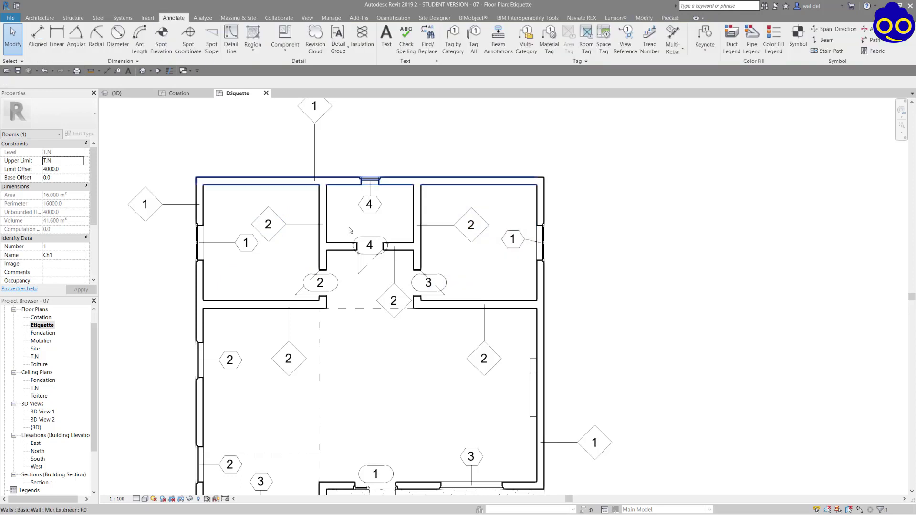
pyautogui.click(308, 232)
pyautogui.scroll(2, 248, 234)
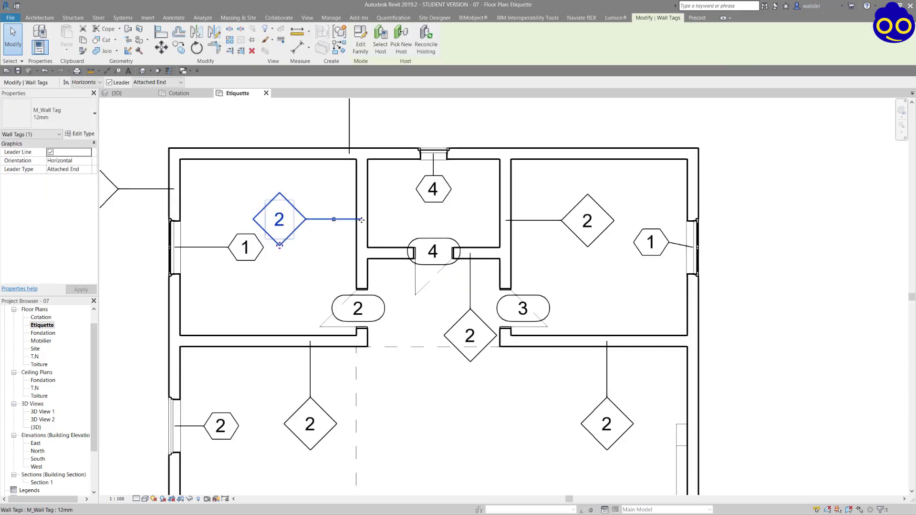
pyautogui.scroll(3, 355, 222)
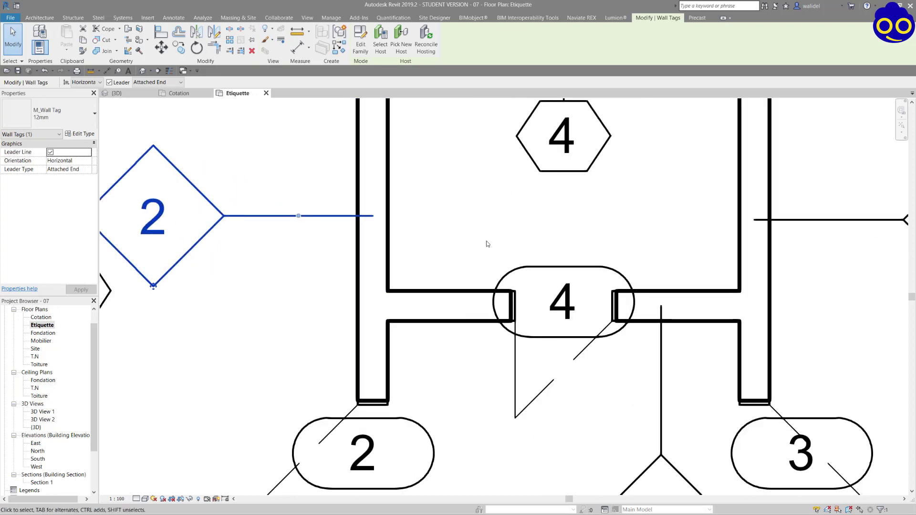
pyautogui.scroll(-1, 485, 244)
pyautogui.moveTo(166, 191); pyautogui.dragTo(216, 203, button='middle')
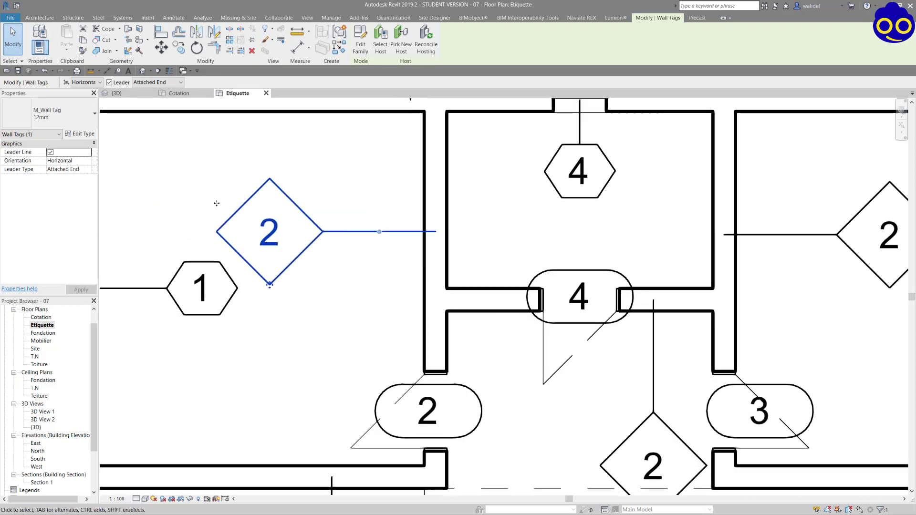
pyautogui.click(84, 135)
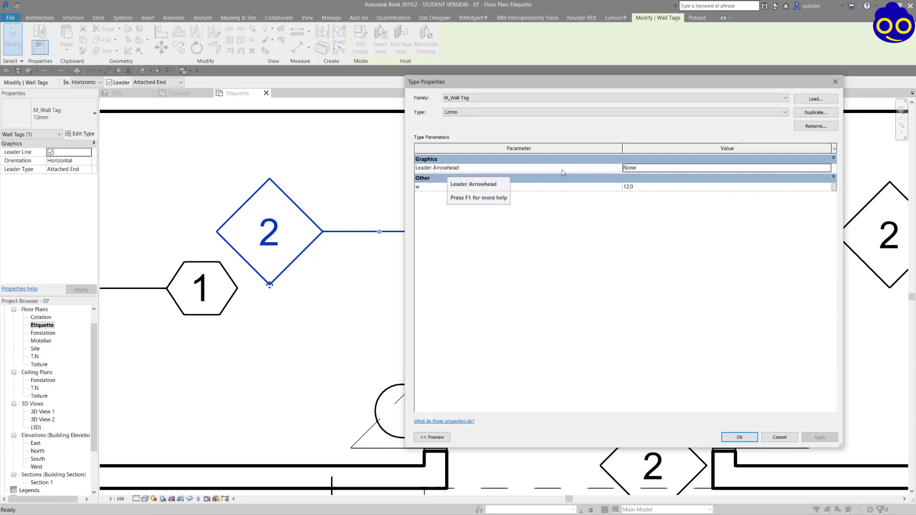
pyautogui.click(688, 168)
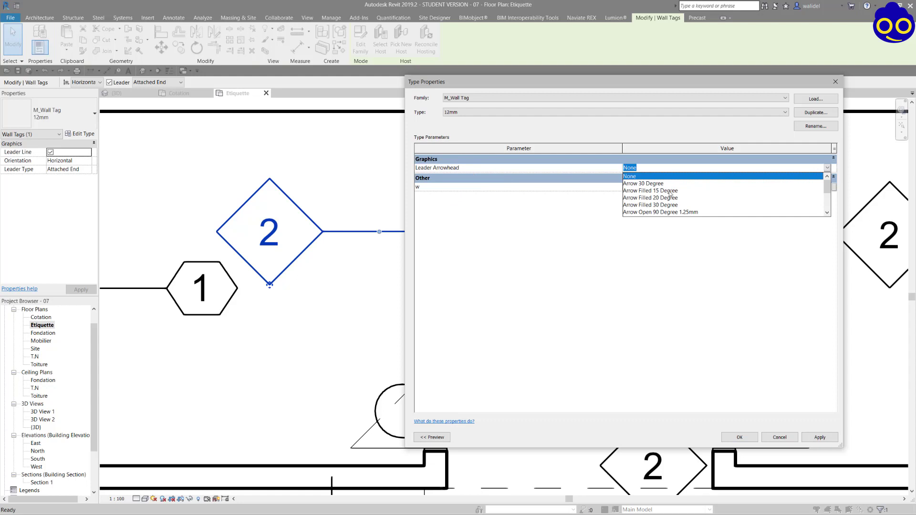
pyautogui.scroll(-3, 670, 194)
pyautogui.scroll(-1, 666, 207)
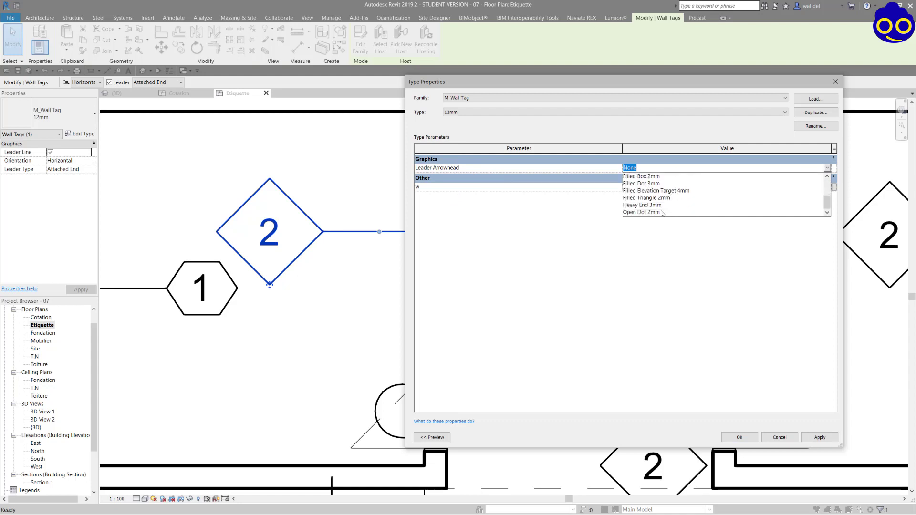
pyautogui.click(661, 205)
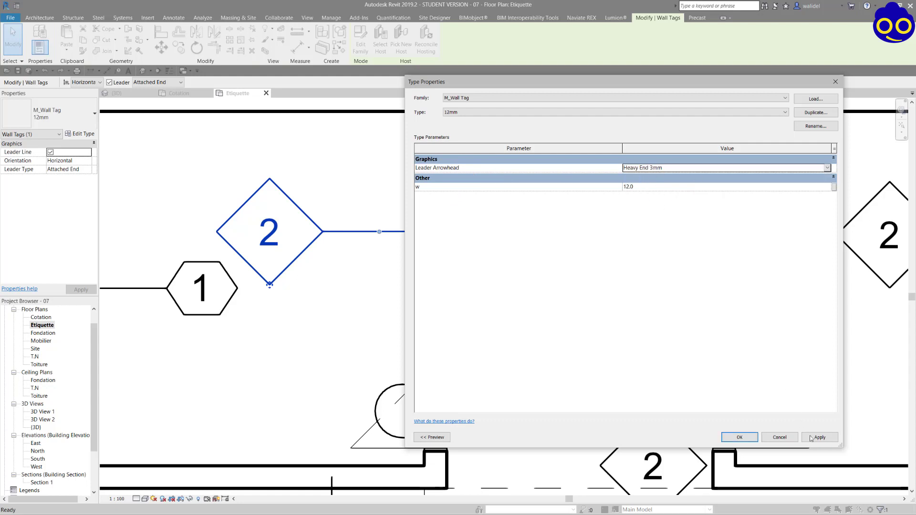
pyautogui.click(828, 438)
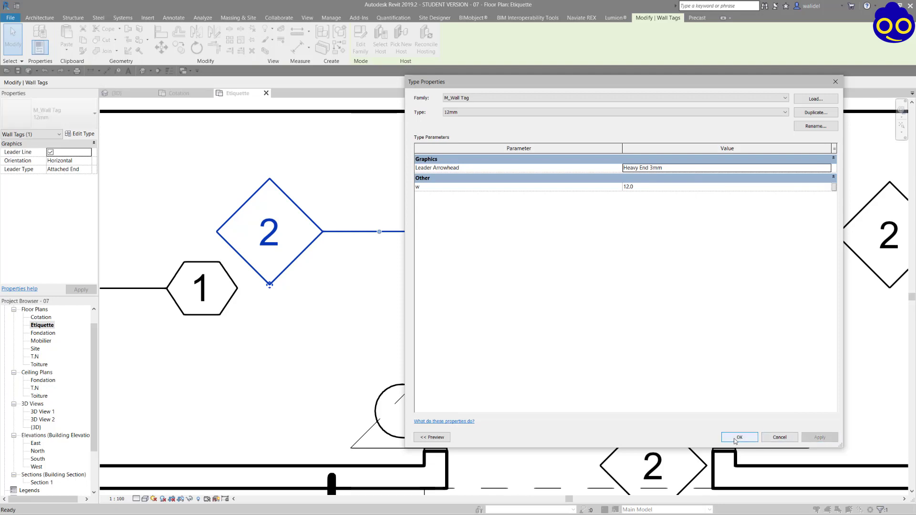
pyautogui.click(740, 437)
pyautogui.click(480, 236)
pyautogui.scroll(-3, 482, 237)
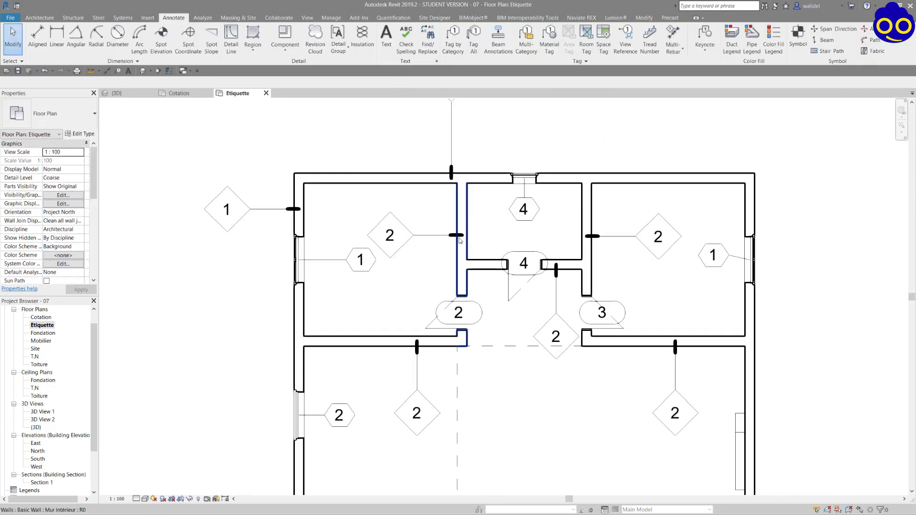
# - Set the leader arrowhead of the M_Window Tag type to Arrow Filled 15 Degree
pyautogui.moveTo(367, 245); pyautogui.dragTo(298, 209, button='middle')
pyautogui.moveTo(567, 258); pyautogui.dragTo(570, 238, button='middle')
pyautogui.scroll(-1, 570, 238)
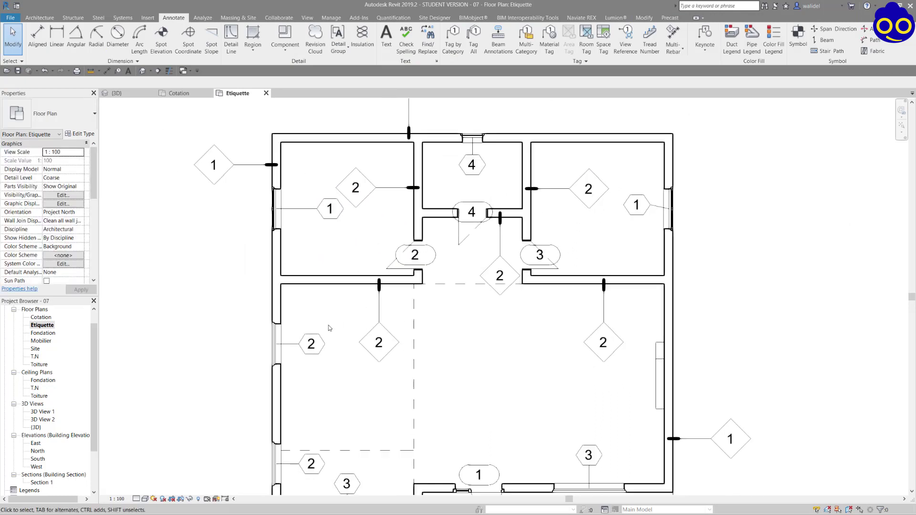
pyautogui.click(311, 342)
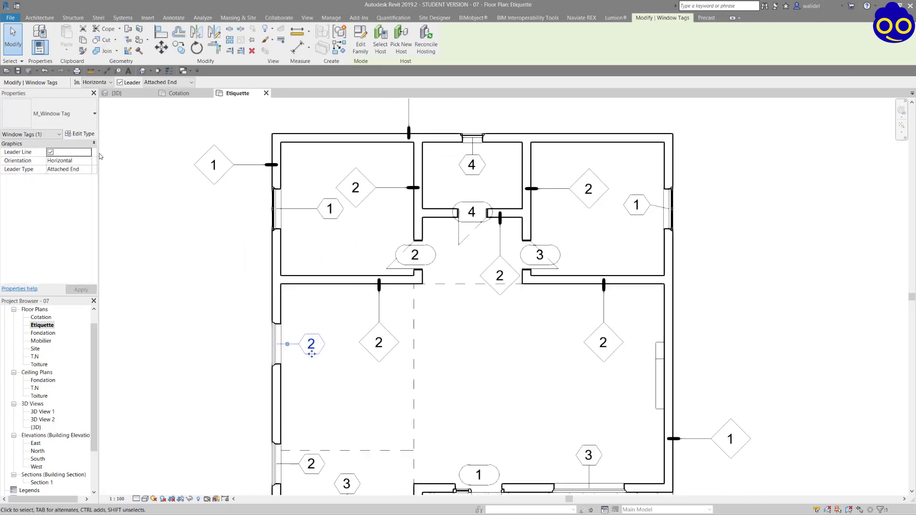
pyautogui.click(81, 134)
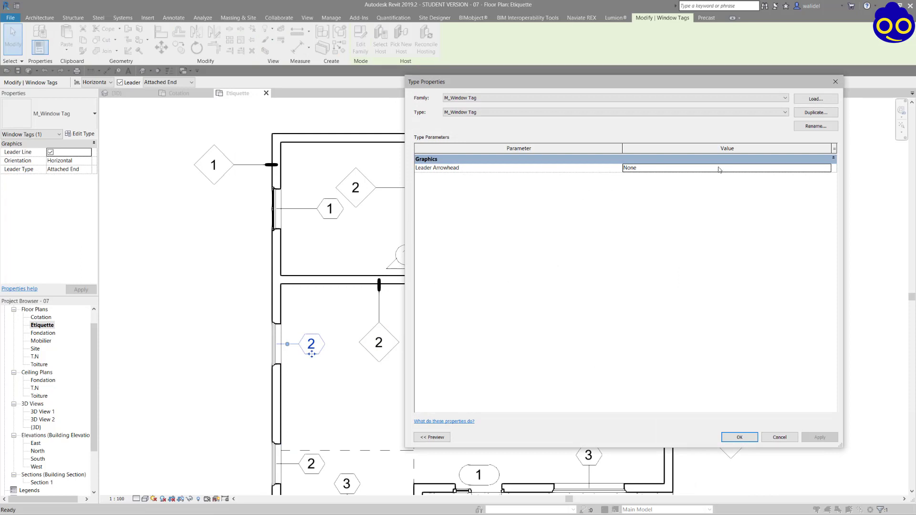
pyautogui.click(825, 169)
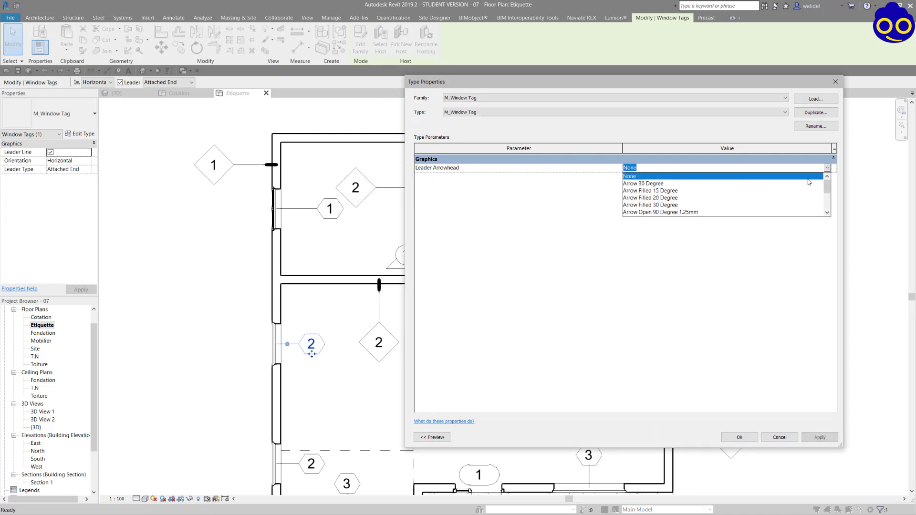
pyautogui.click(650, 190)
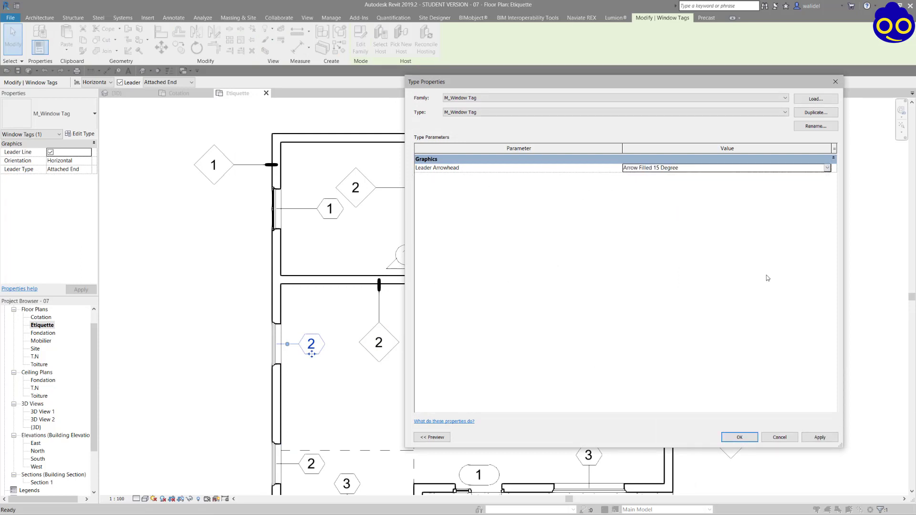
pyautogui.click(821, 439)
pyautogui.click(740, 438)
pyautogui.click(300, 352)
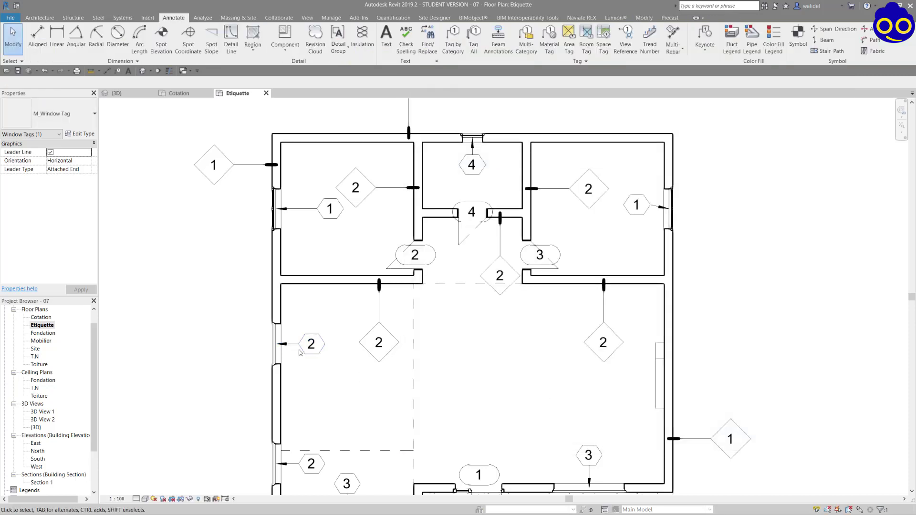
pyautogui.moveTo(300, 353); pyautogui.dragTo(249, 252, button='middle')
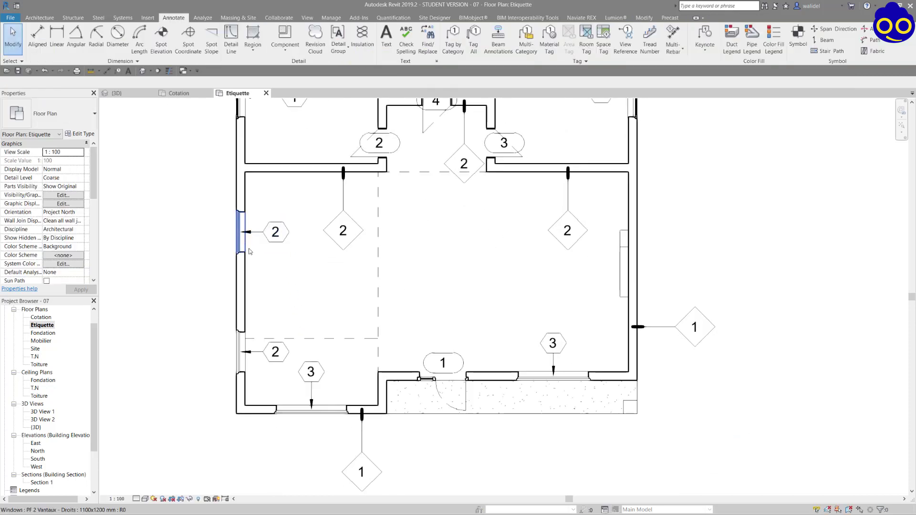
# - Review the wall, door and window tags with their leader arrowheads across the Etiquette plan, and check the dimensioned Cotation plan
pyautogui.moveTo(431, 264); pyautogui.dragTo(413, 278, button='middle')
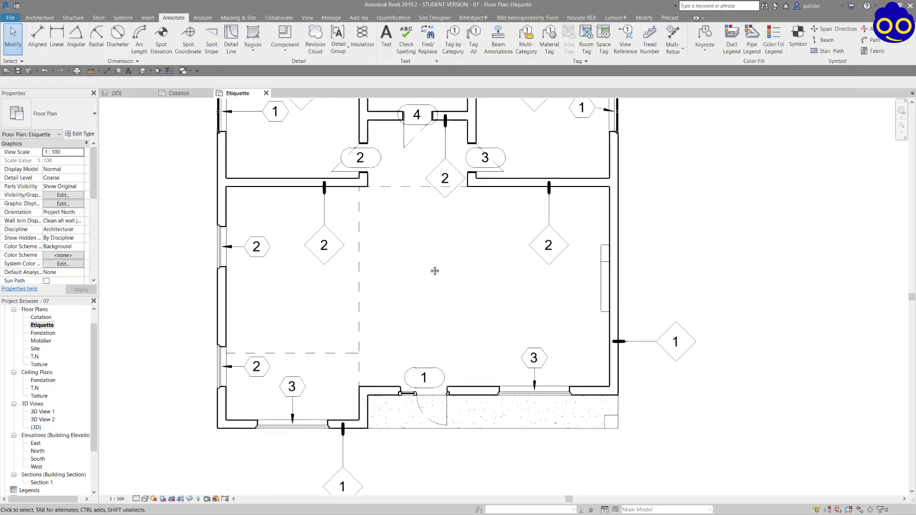
pyautogui.scroll(-3, 435, 270)
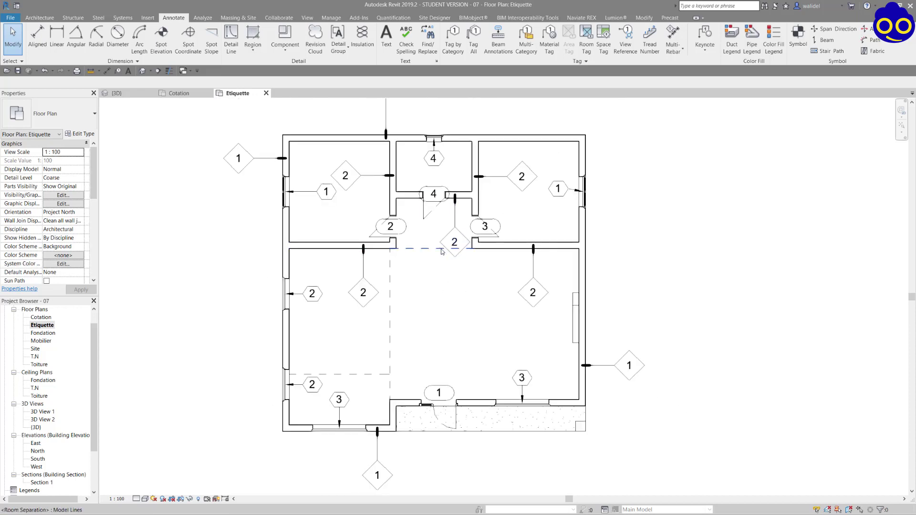
pyautogui.moveTo(442, 251); pyautogui.dragTo(409, 245, button='middle')
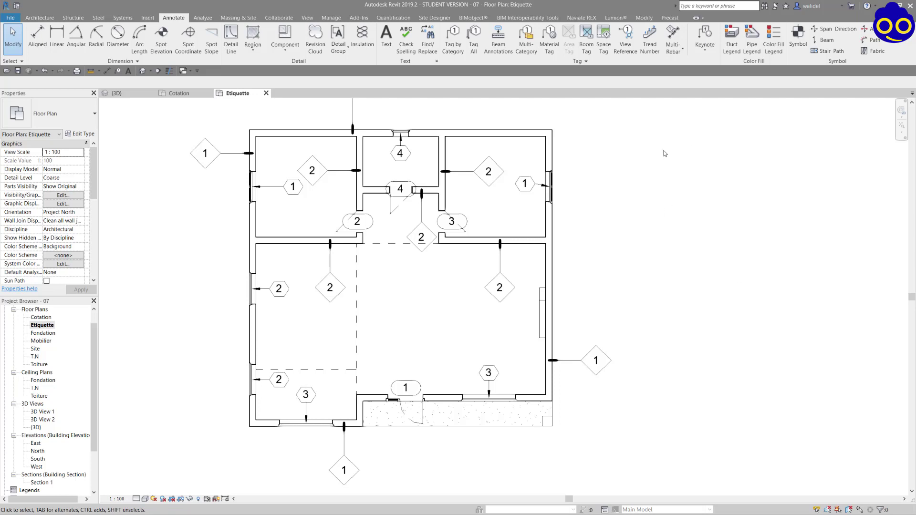
pyautogui.scroll(-2, 802, 371)
pyautogui.scroll(1, 748, 339)
pyautogui.moveTo(747, 339)
pyautogui.mouseDown(button='middle')
pyautogui.moveTo(726, 320)
pyautogui.moveTo(740, 330)
pyautogui.mouseUp(button='middle')
pyautogui.scroll(-1, 740, 331)
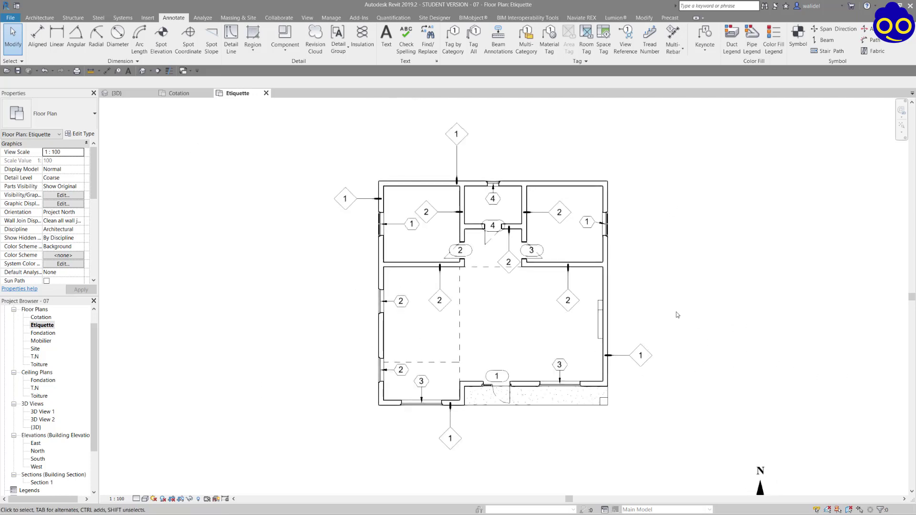
pyautogui.scroll(1, 496, 358)
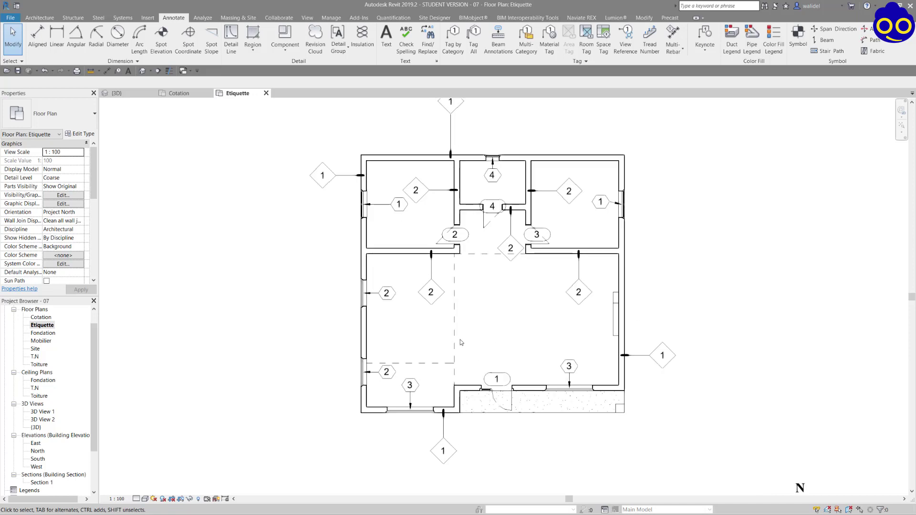
pyautogui.scroll(2, 461, 342)
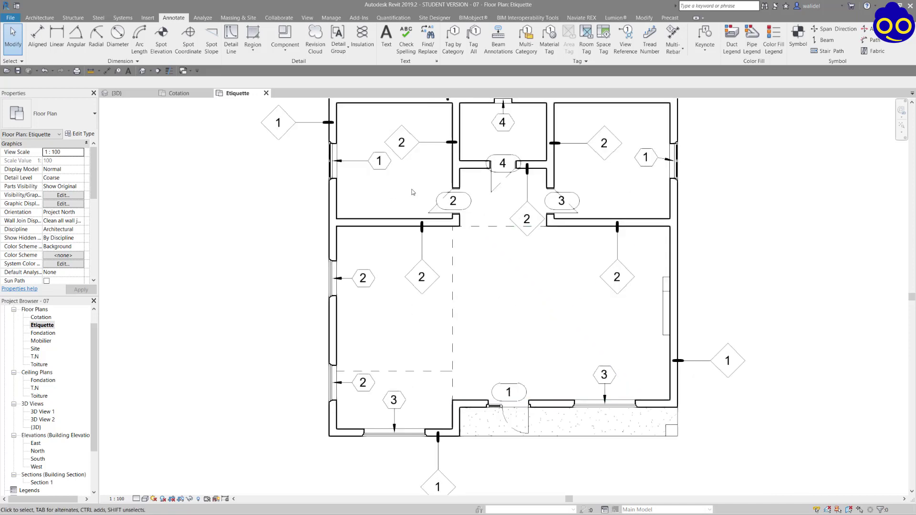
pyautogui.scroll(-4, 729, 324)
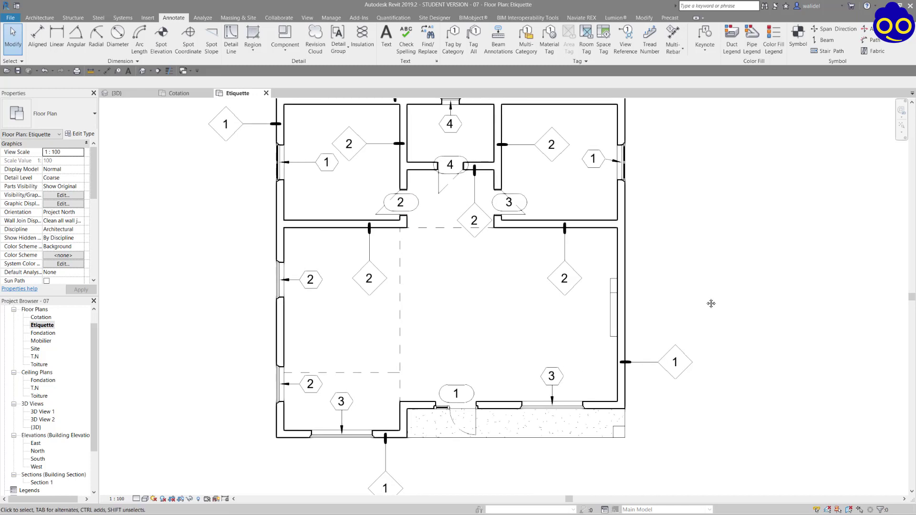
pyautogui.scroll(-1, 729, 325)
pyautogui.moveTo(700, 309); pyautogui.dragTo(647, 304, button='middle')
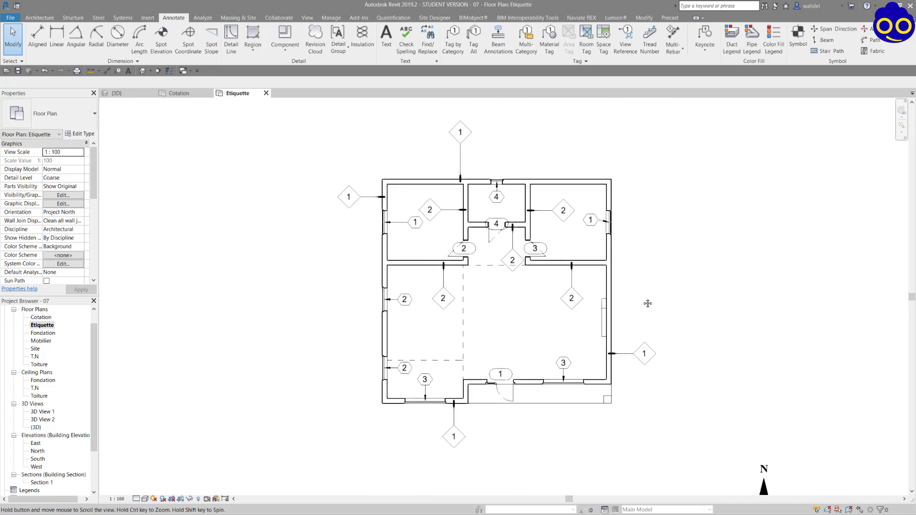
pyautogui.click(177, 94)
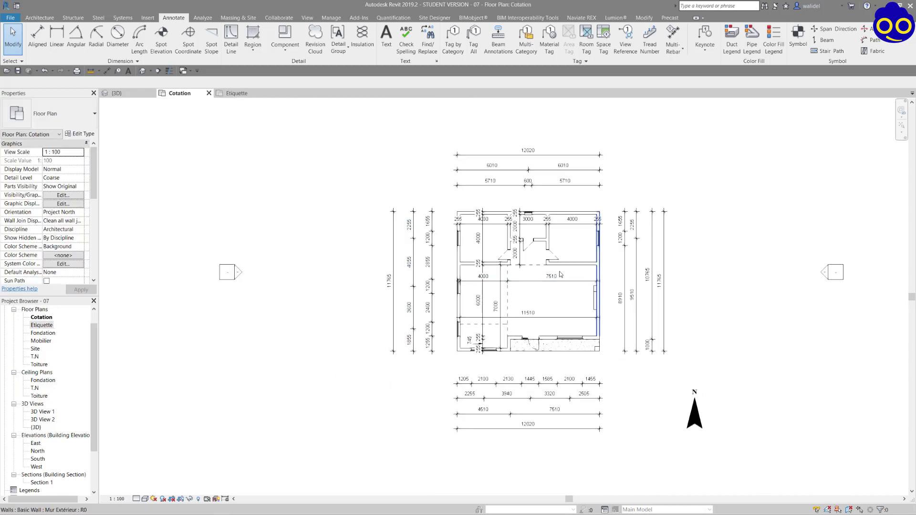
pyautogui.click(234, 93)
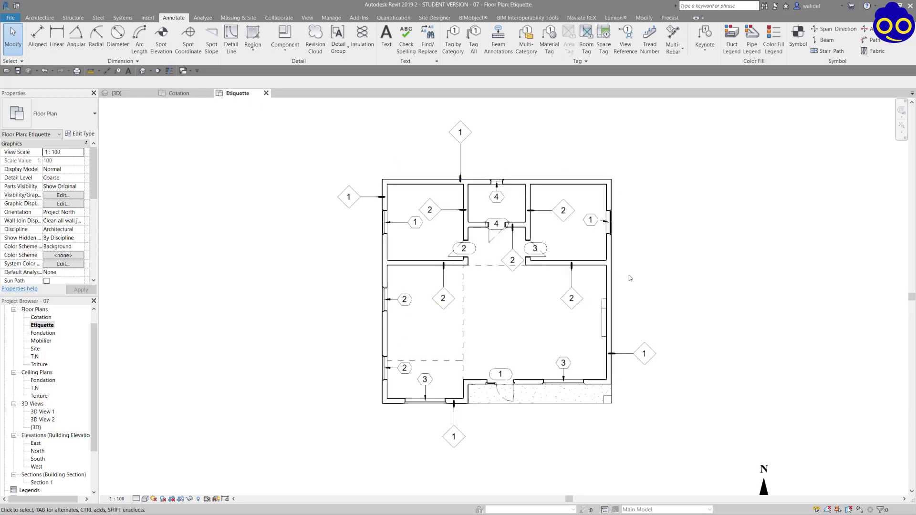
pyautogui.scroll(3, 629, 275)
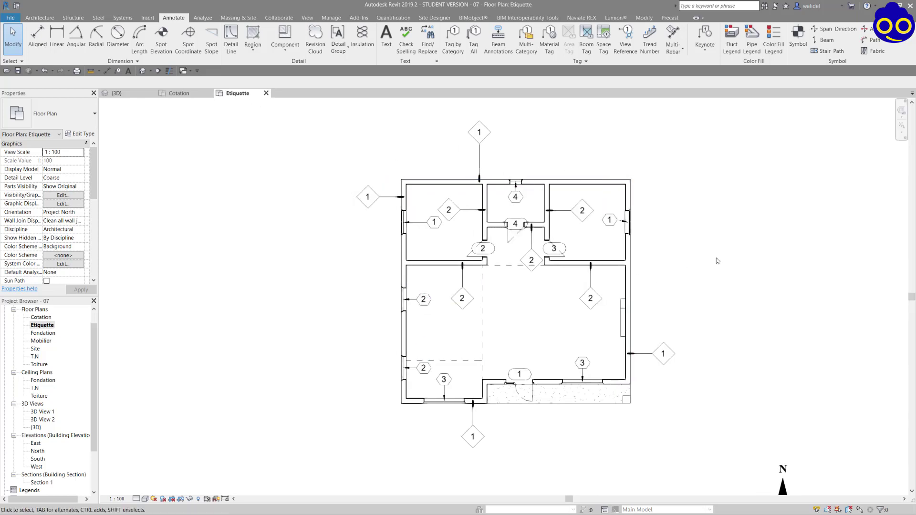